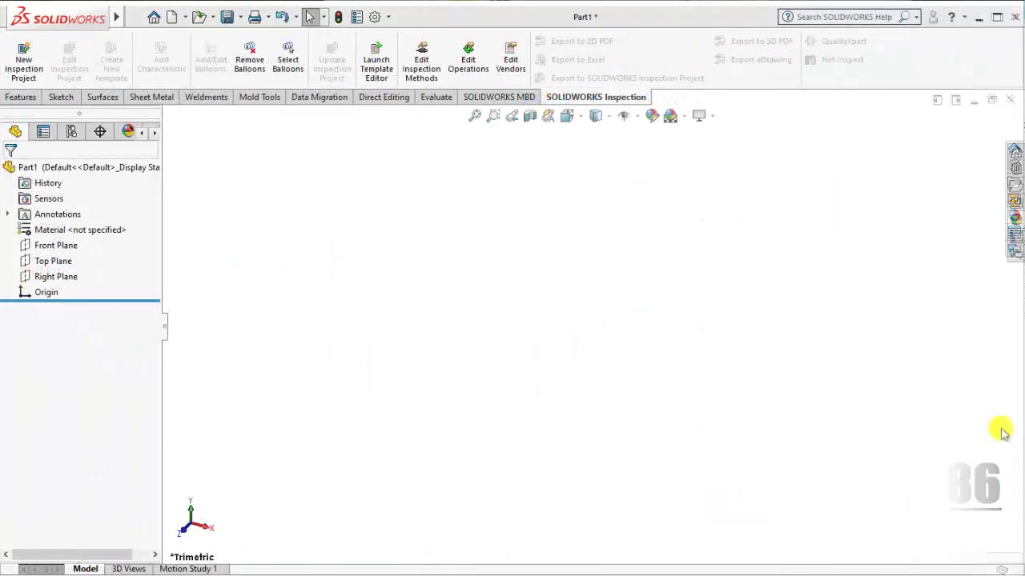
# - Sketch a circle centred on the origin on the Top Plane
pyautogui.click(60, 267)
pyautogui.click(65, 245)
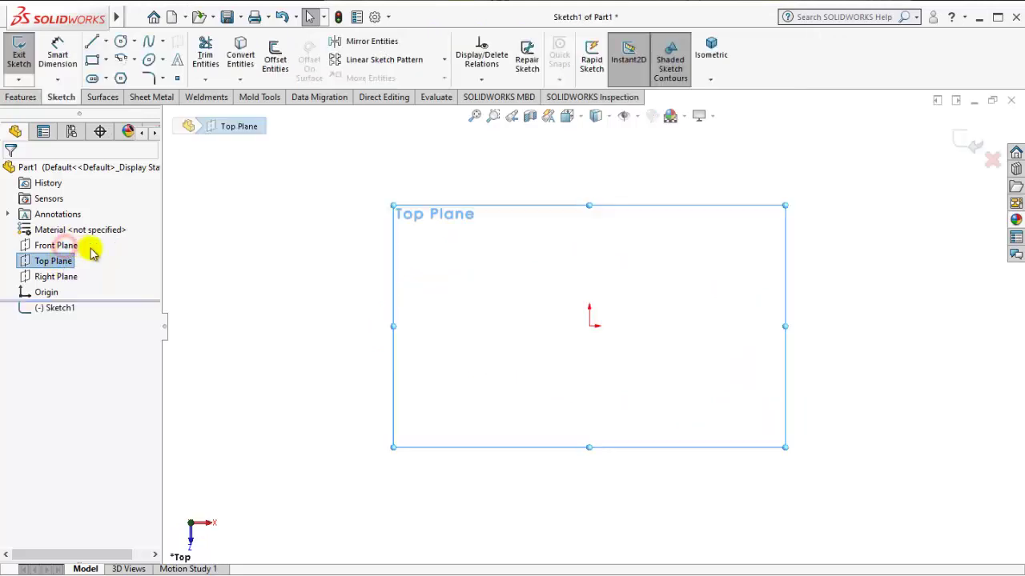
pyautogui.click(120, 45)
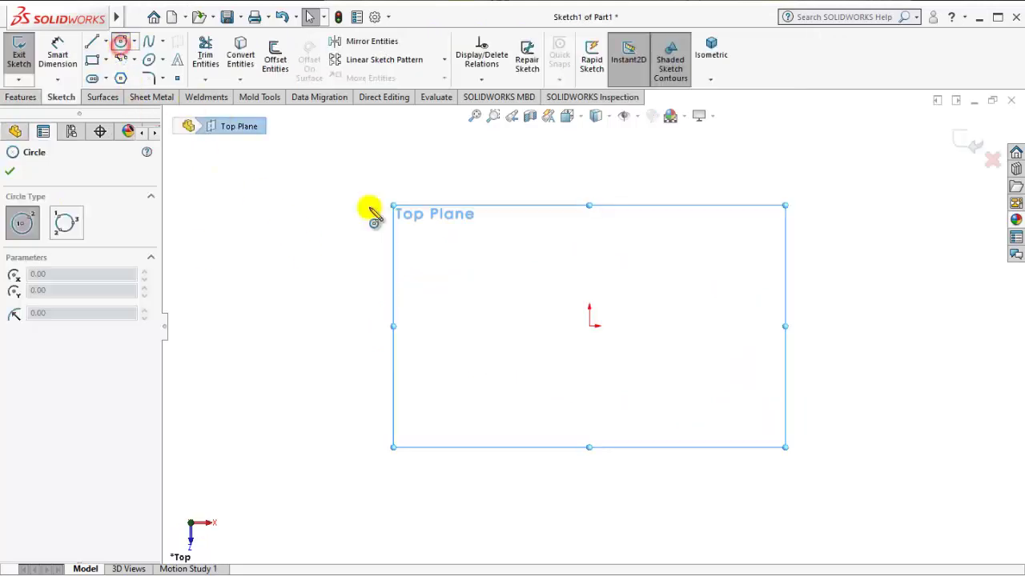
pyautogui.click(589, 325)
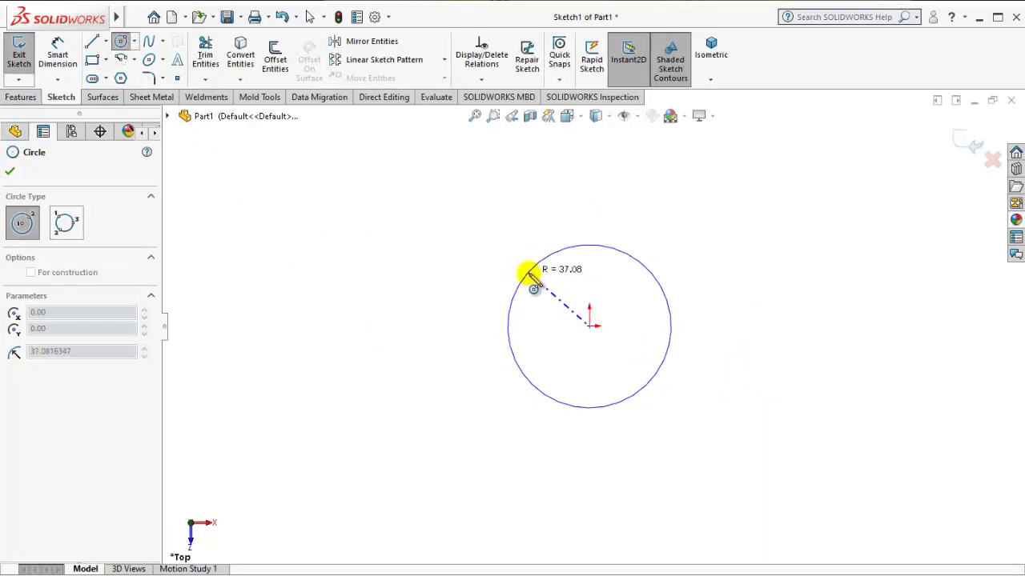
pyautogui.click(533, 280)
# - Dimension the circle's diameter at 10 mm
pyautogui.click(58, 53)
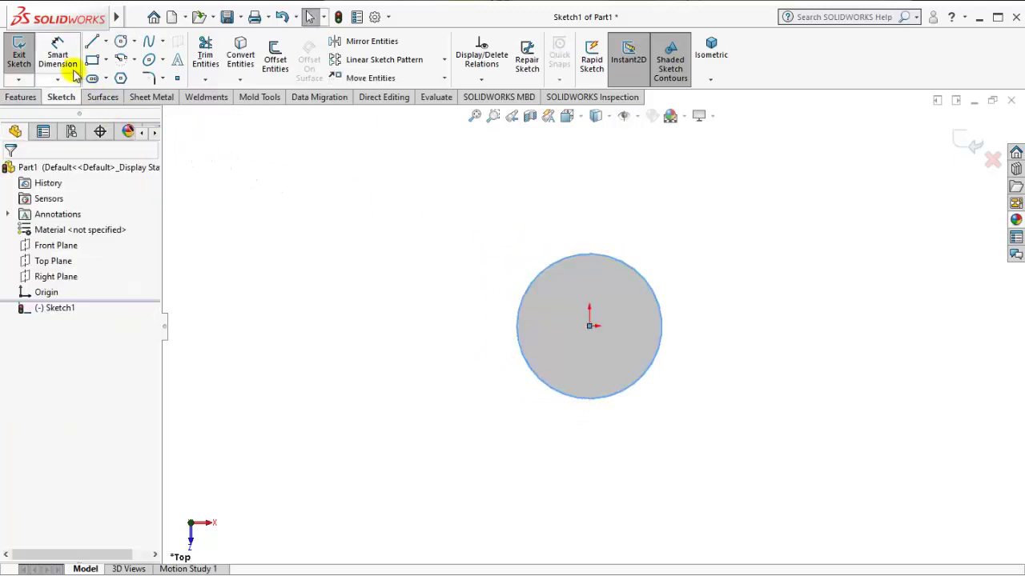
pyautogui.click(519, 314)
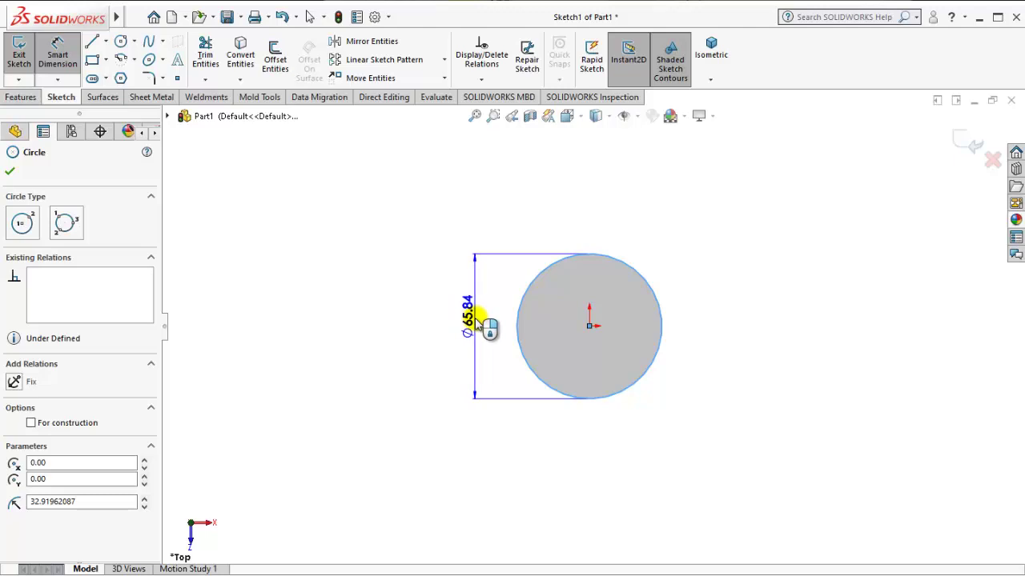
pyautogui.click(476, 321)
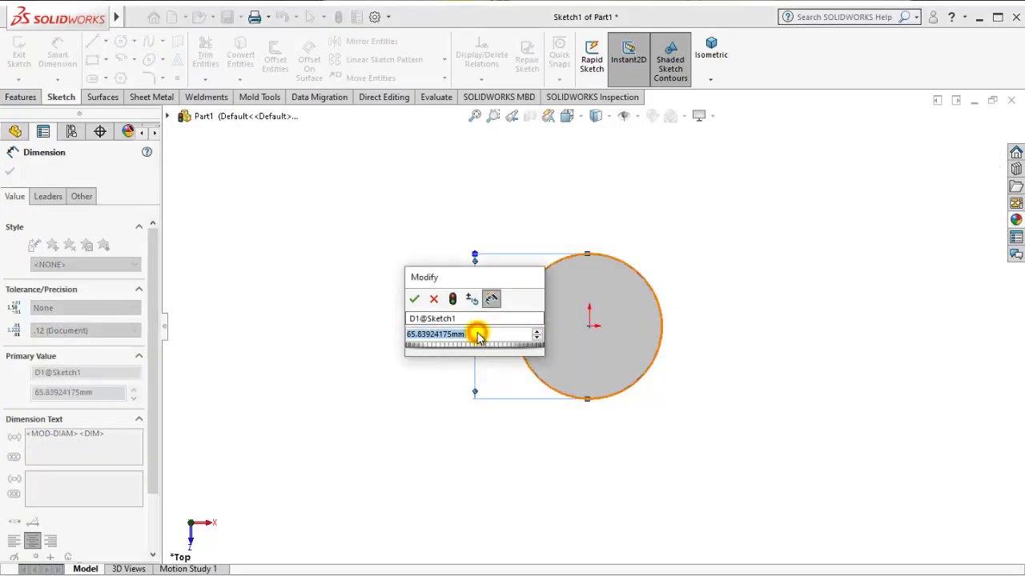
pyautogui.write('10')
pyautogui.click(771, 323)
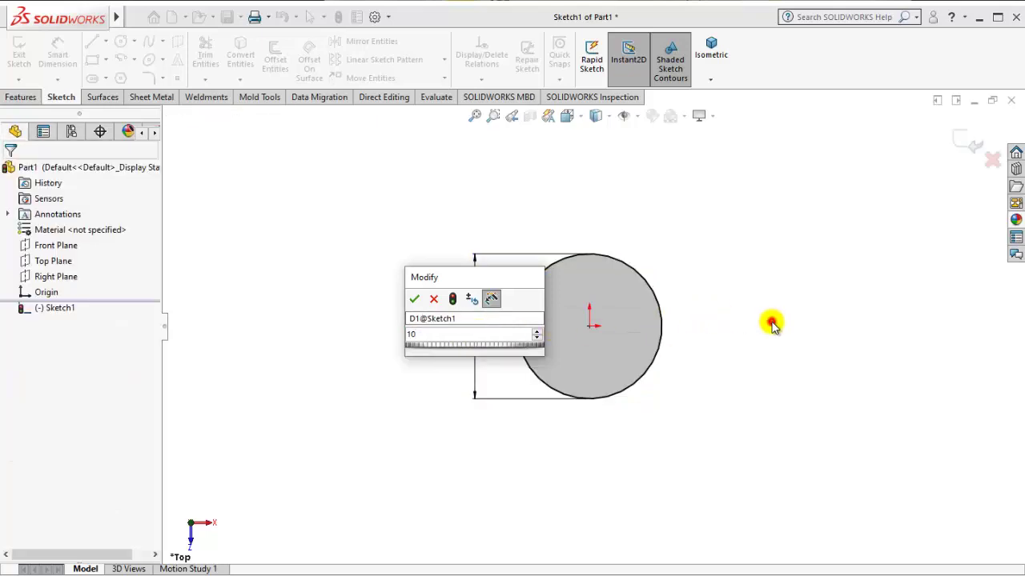
pyautogui.click(414, 298)
pyautogui.click(763, 353)
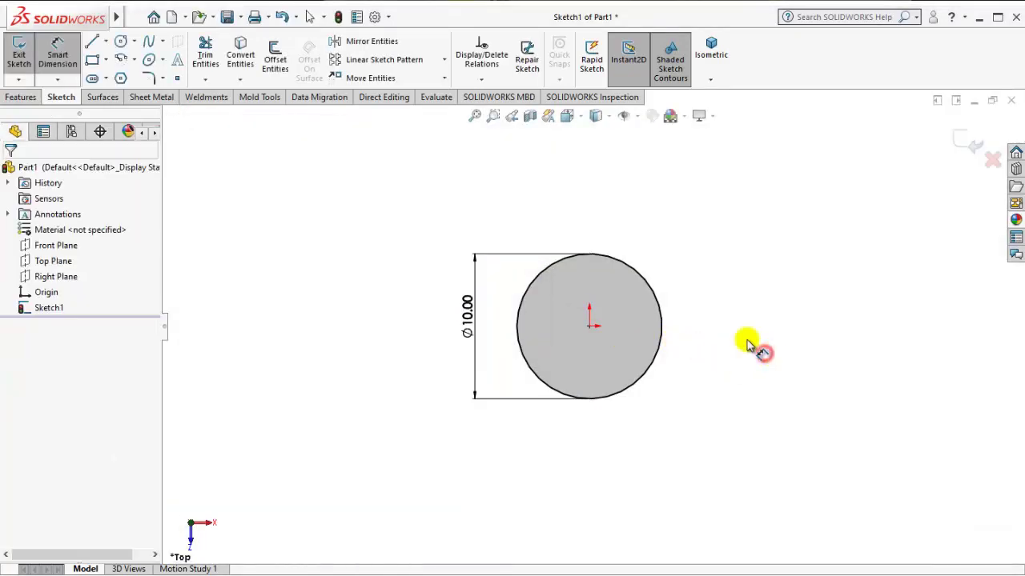
pyautogui.scroll(1, 601, 301)
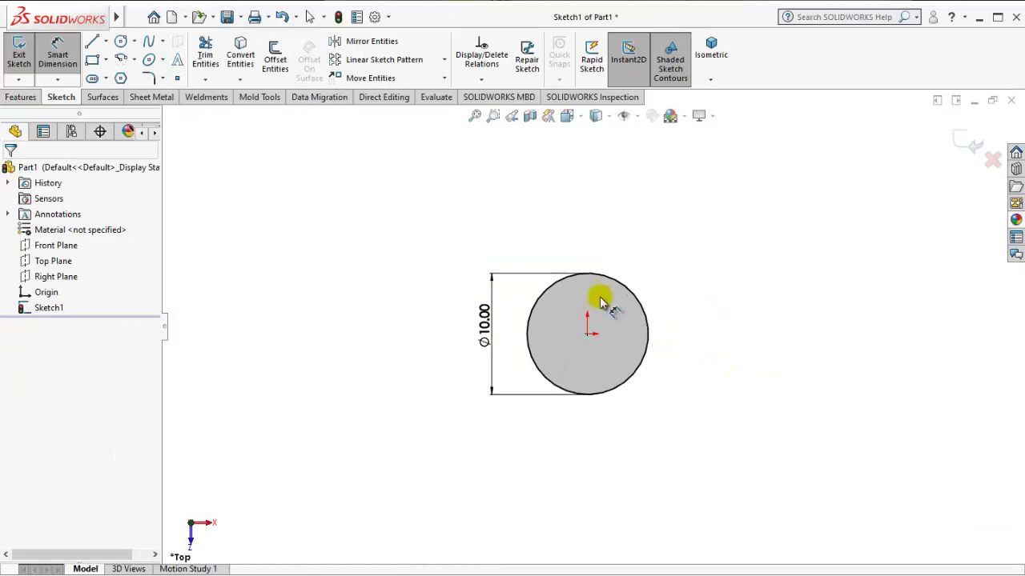
# - Extrude the circle downward 30 mm into a solid cylinder
pyautogui.click(22, 98)
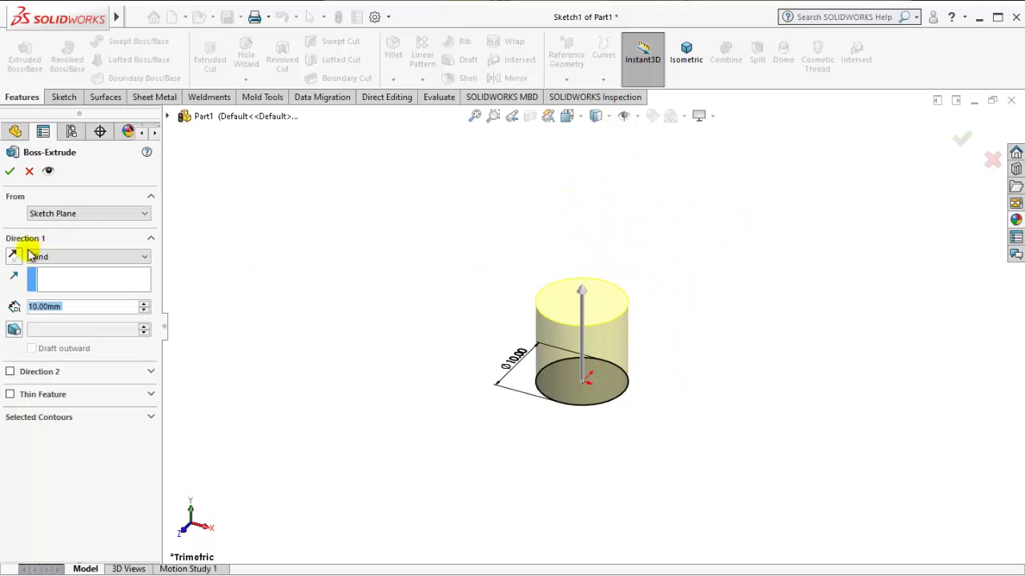
pyautogui.click(25, 254)
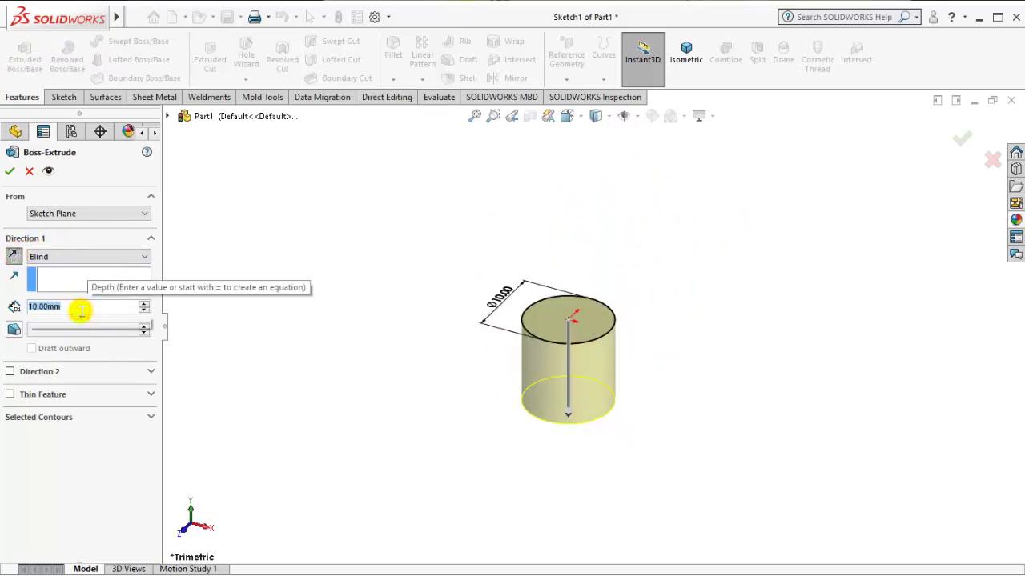
pyautogui.write('30')
pyautogui.press('Return')
pyautogui.scroll(-2, 640, 408)
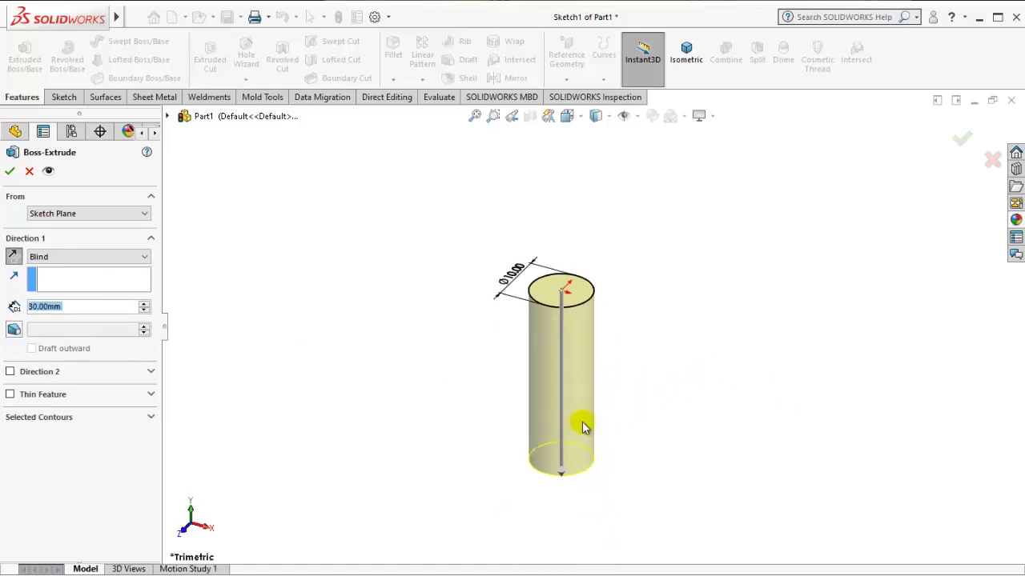
pyautogui.moveTo(584, 424)
pyautogui.mouseDown(button='middle')
pyautogui.moveTo(533, 313)
pyautogui.moveTo(546, 357)
pyautogui.mouseUp(button='middle')
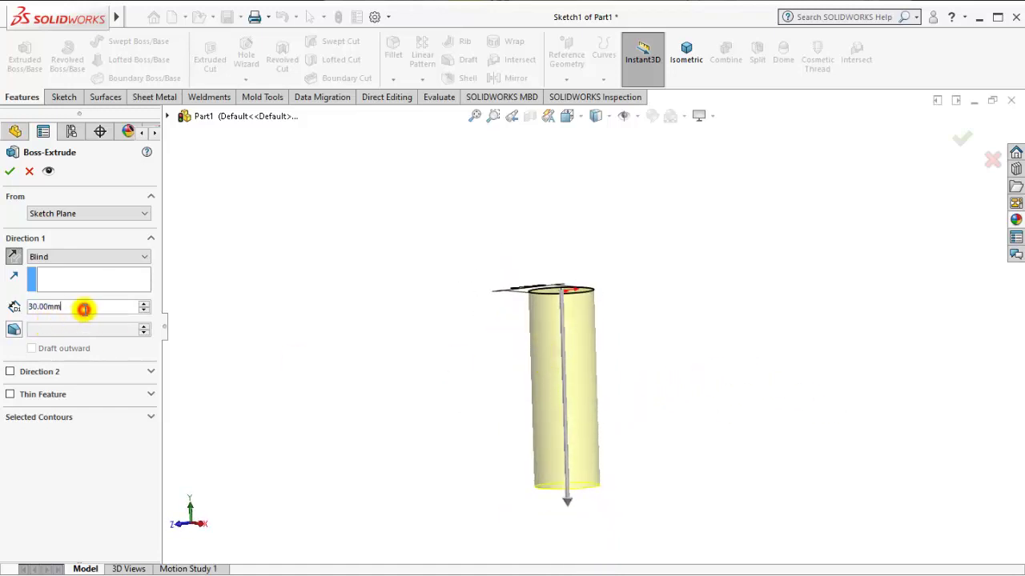
pyautogui.write('30')
pyautogui.press('Return')
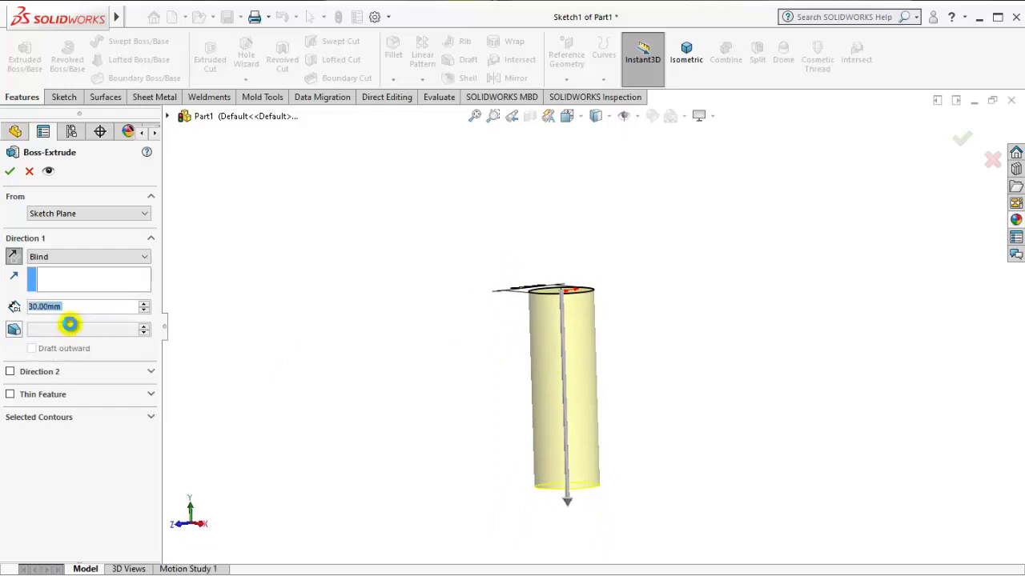
pyautogui.click(389, 334)
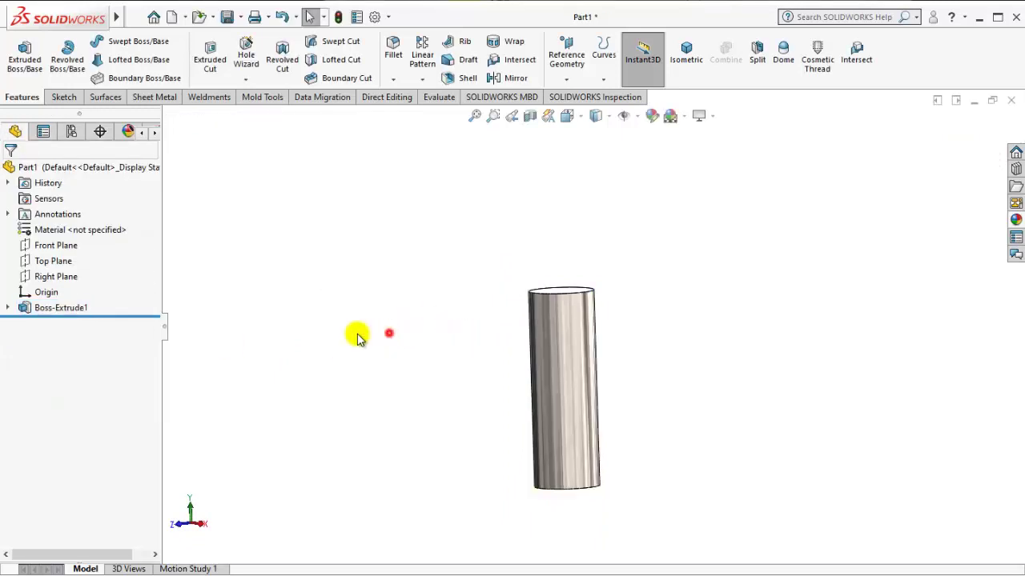
# - Change the cylinder's length to 20 mm and rebuild the part
pyautogui.click(545, 328)
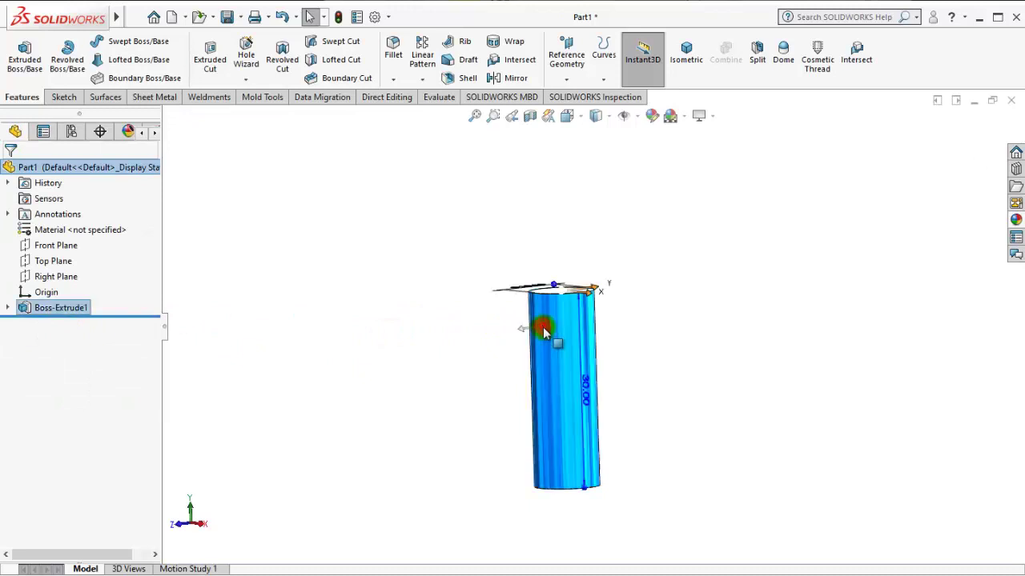
pyautogui.doubleClick(580, 391)
pyautogui.write('20')
pyautogui.press('Return')
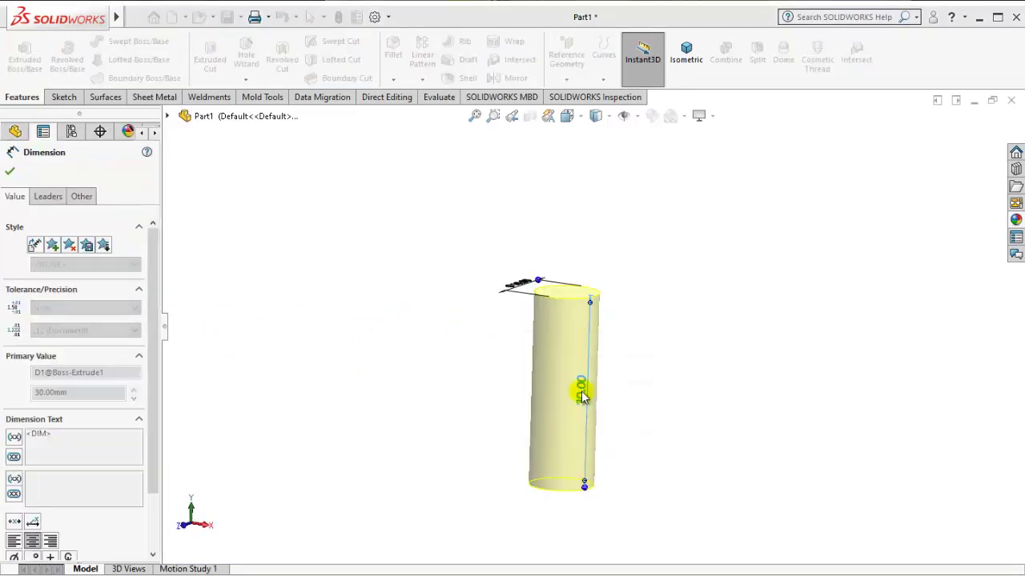
pyautogui.click(340, 19)
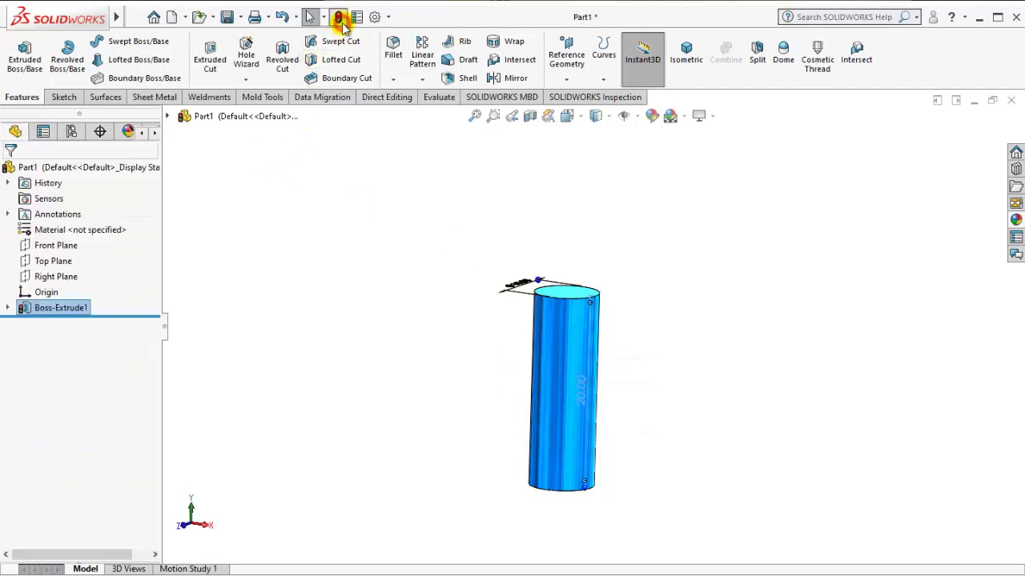
pyautogui.moveTo(643, 299)
pyautogui.mouseDown(button='middle')
pyautogui.moveTo(468, 374)
pyautogui.moveTo(537, 407)
pyautogui.moveTo(658, 411)
pyautogui.moveTo(778, 486)
pyautogui.moveTo(645, 432)
pyautogui.moveTo(615, 469)
pyautogui.moveTo(632, 483)
pyautogui.moveTo(665, 481)
pyautogui.moveTo(1019, 290)
pyautogui.mouseUp(button='middle')
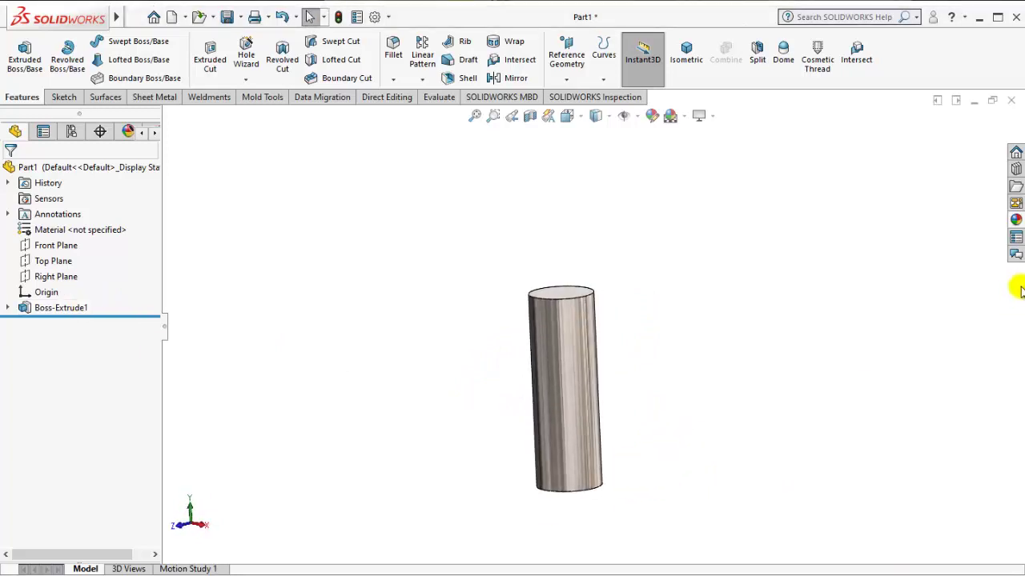
# - Try matte steel, satin stainless and cast carbon steel appearances on the cylinder
pyautogui.click(1015, 222)
pyautogui.click(876, 487)
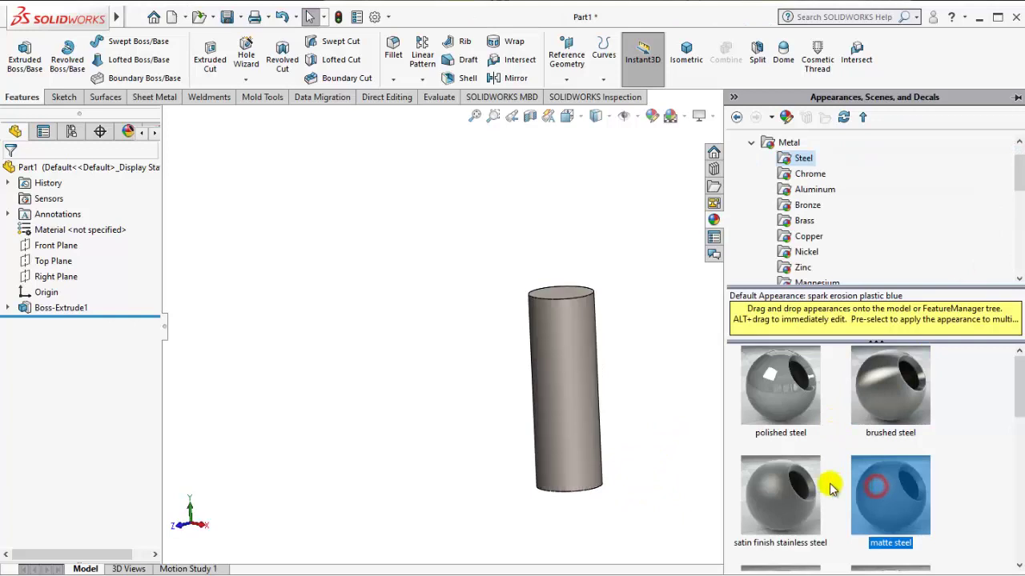
pyautogui.click(785, 493)
pyautogui.scroll(-1, 793, 477)
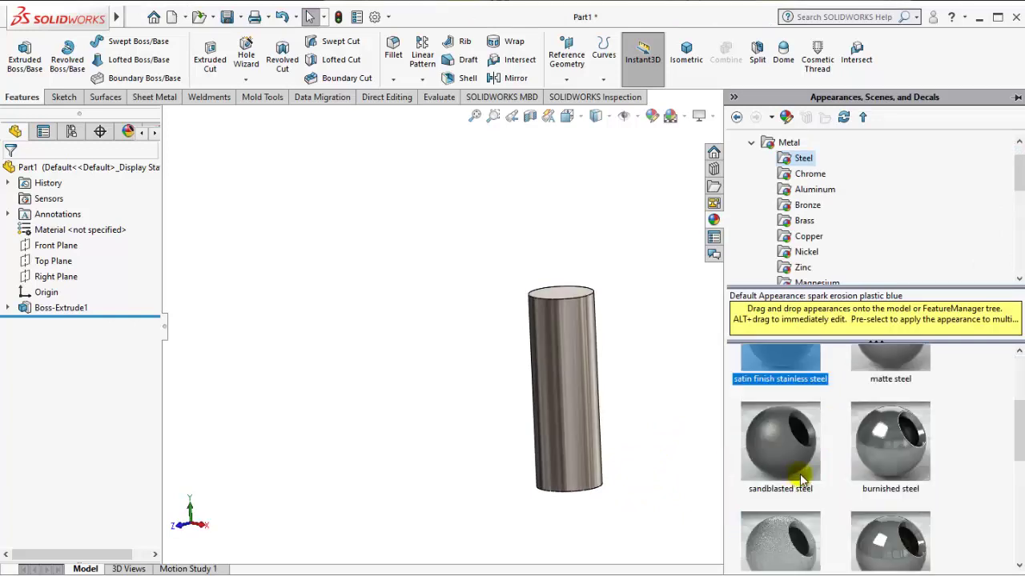
pyautogui.scroll(-1, 878, 506)
pyautogui.click(783, 494)
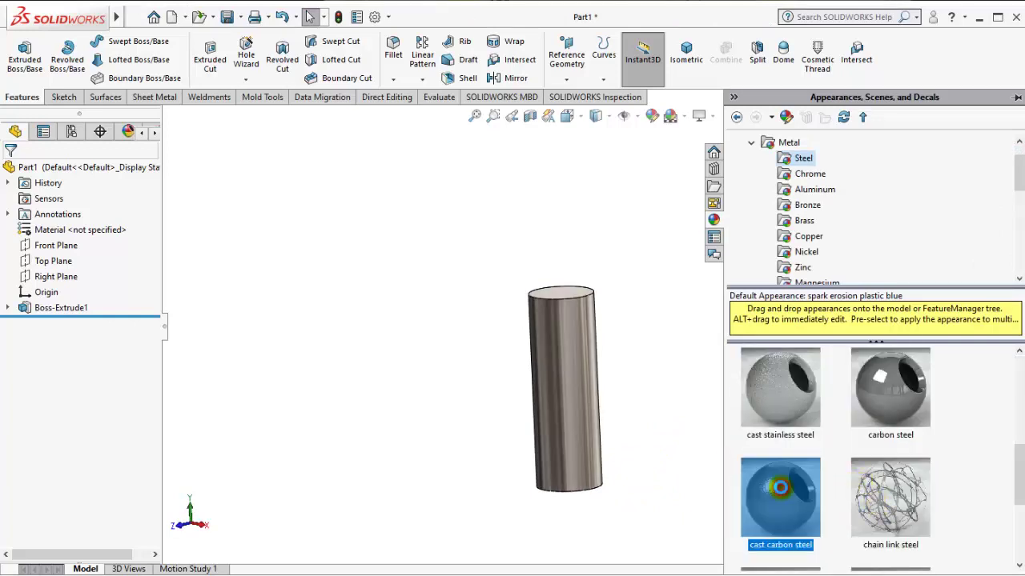
# - Apply the wrought steel appearance and inspect the cylinder from a tilted view
pyautogui.scroll(-2, 851, 498)
pyautogui.click(881, 513)
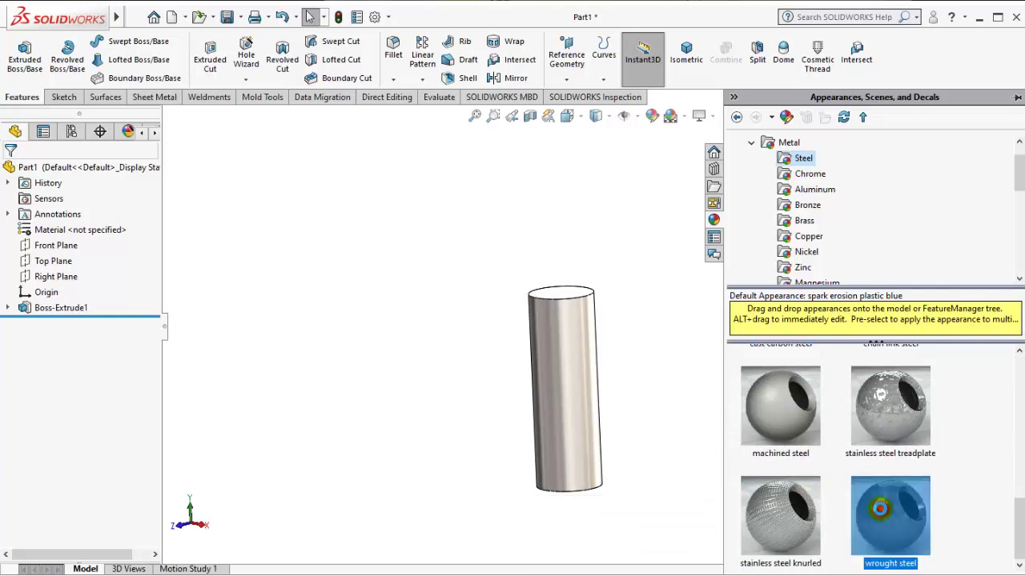
pyautogui.moveTo(622, 393)
pyautogui.mouseDown(button='middle')
pyautogui.moveTo(755, 405)
pyautogui.moveTo(712, 468)
pyautogui.moveTo(636, 473)
pyautogui.moveTo(562, 451)
pyautogui.moveTo(614, 496)
pyautogui.mouseUp(button='middle')
pyautogui.scroll(2, 559, 367)
pyautogui.scroll(-1, 595, 427)
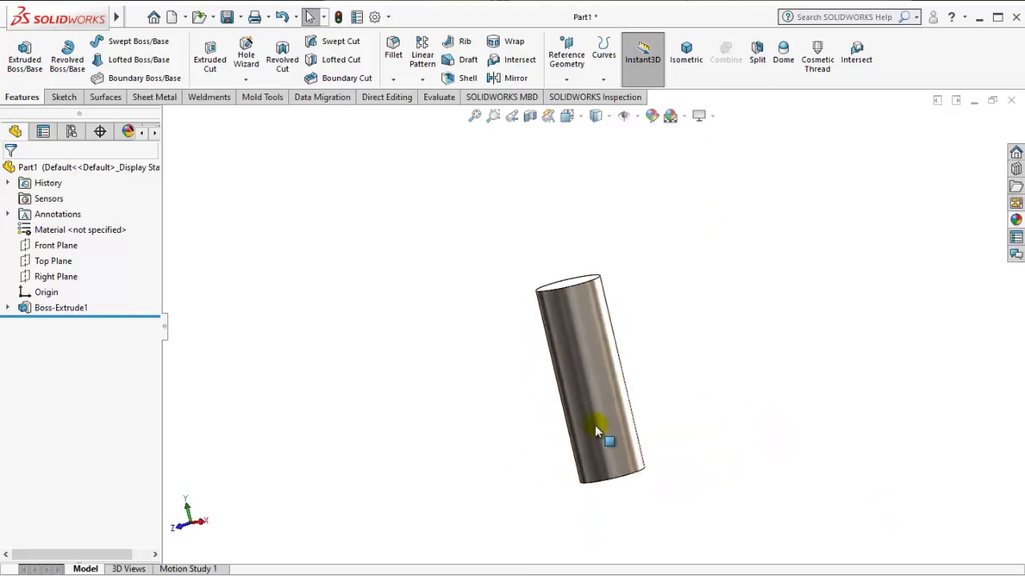
pyautogui.scroll(2, 595, 366)
pyautogui.moveTo(595, 366)
pyautogui.mouseDown(button='middle')
pyautogui.moveTo(651, 382)
pyautogui.moveTo(578, 324)
pyautogui.moveTo(568, 327)
pyautogui.moveTo(602, 358)
pyautogui.mouseUp(button='middle')
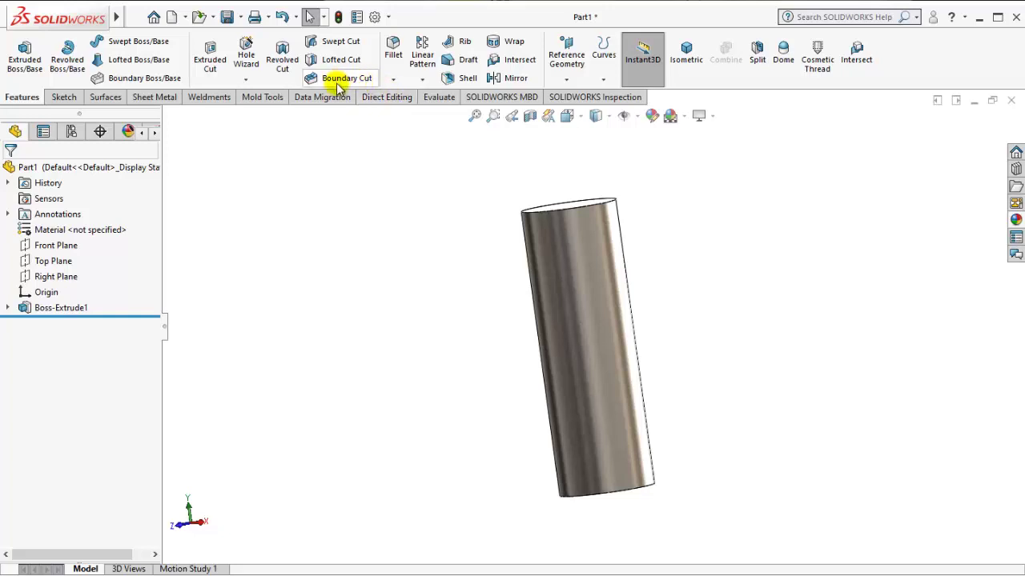
# - Chamfer the cylinder's bottom edge 1 mm × 45°
pyautogui.click(393, 80)
pyautogui.click(406, 113)
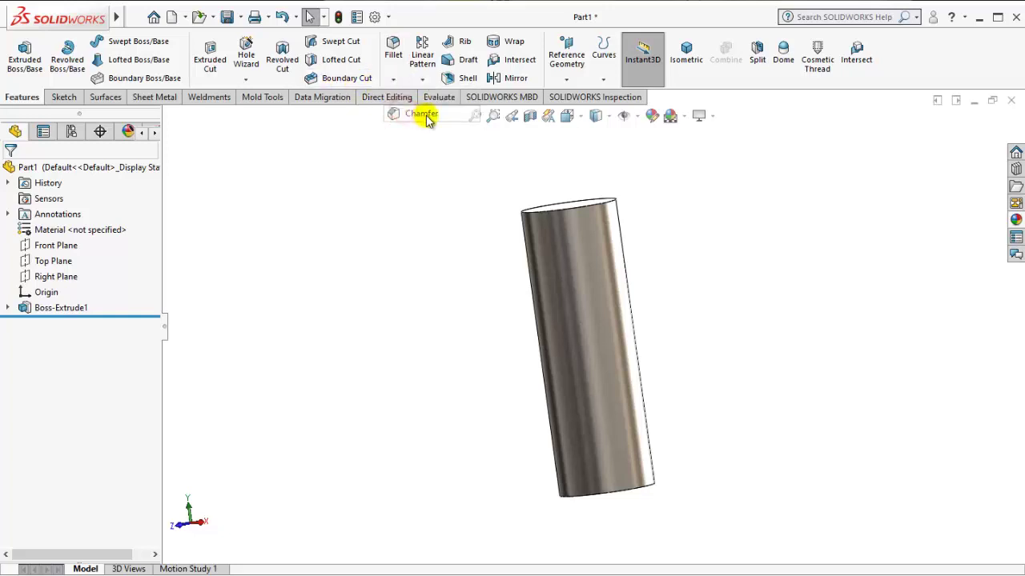
pyautogui.moveTo(512, 391)
pyautogui.mouseDown(button='middle')
pyautogui.moveTo(506, 341)
pyautogui.moveTo(512, 345)
pyautogui.mouseUp(button='middle')
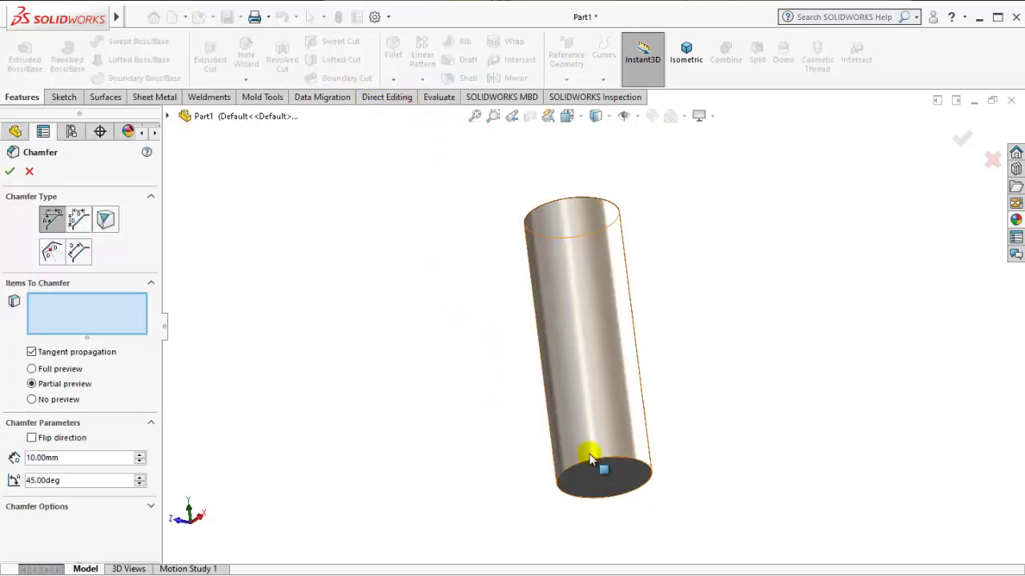
pyautogui.click(591, 448)
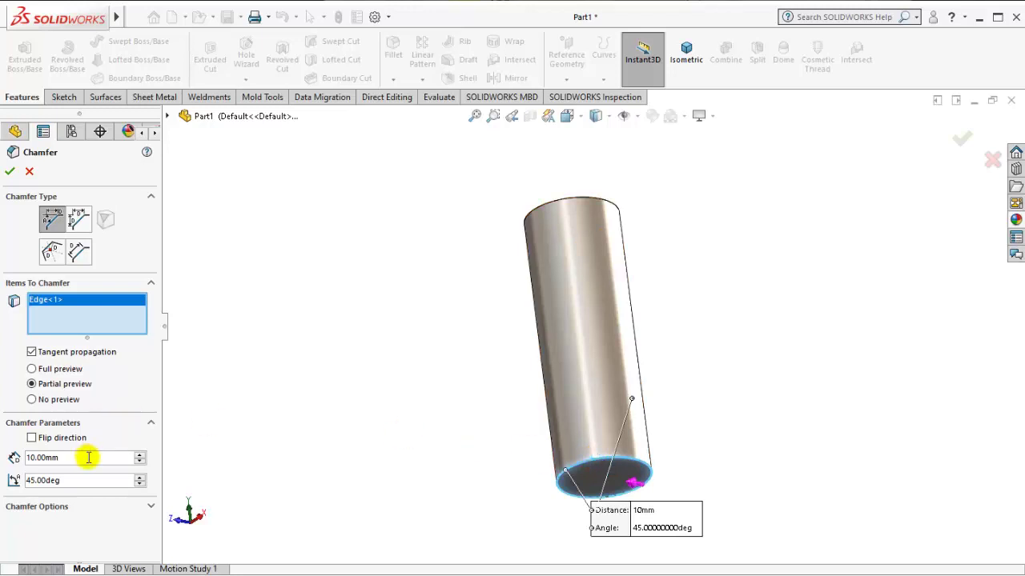
pyautogui.write('1')
pyautogui.press('Return')
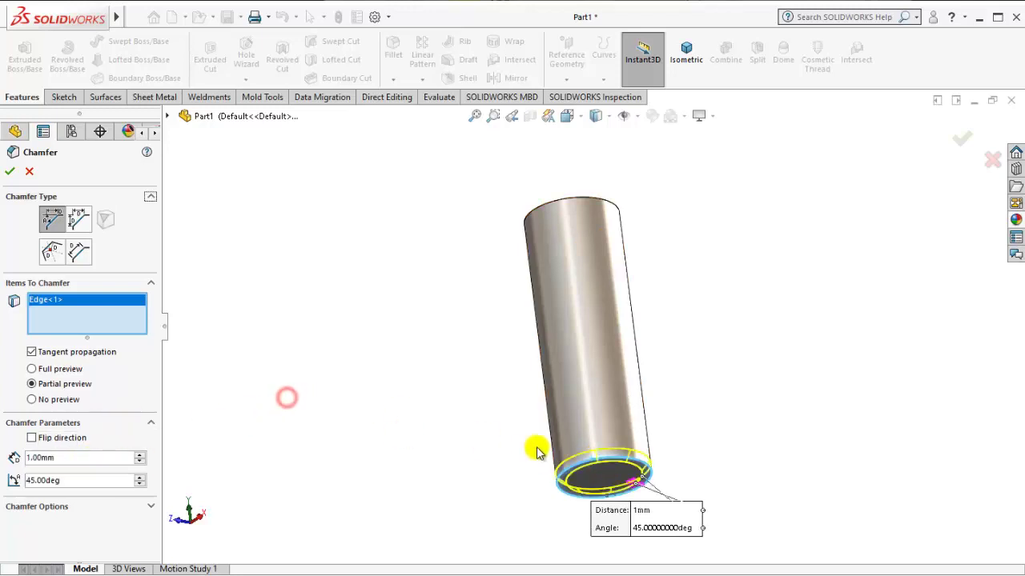
pyautogui.moveTo(533, 451); pyautogui.dragTo(526, 540, button='middle')
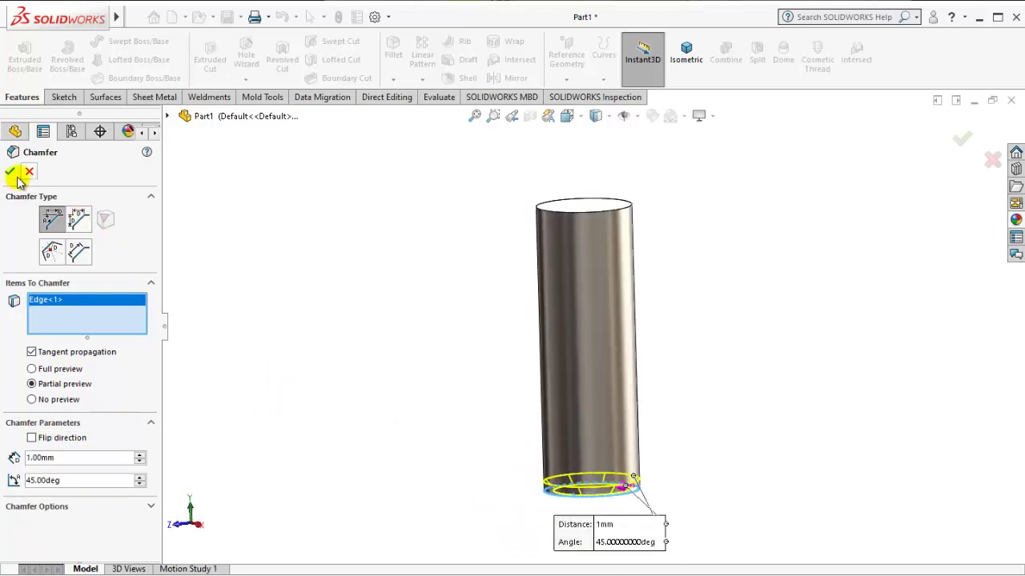
pyautogui.rightClick(241, 228)
# - View the cylinder normal to the Front Plane, then tilt it to show the top face
pyautogui.moveTo(430, 312)
pyautogui.mouseDown(button='middle')
pyautogui.moveTo(472, 328)
pyautogui.moveTo(595, 424)
pyautogui.mouseUp(button='middle')
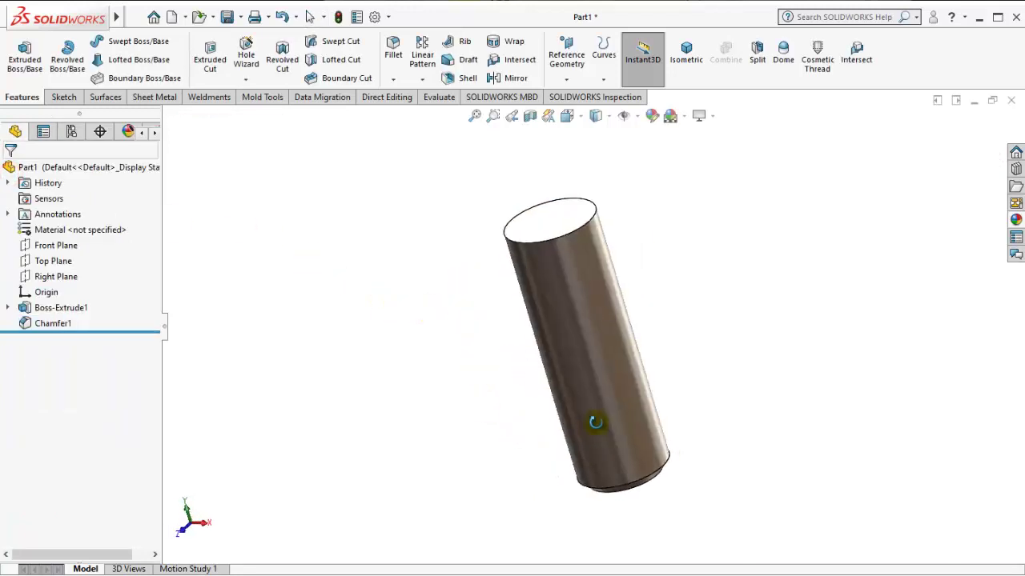
pyautogui.click(68, 249)
pyautogui.click(131, 222)
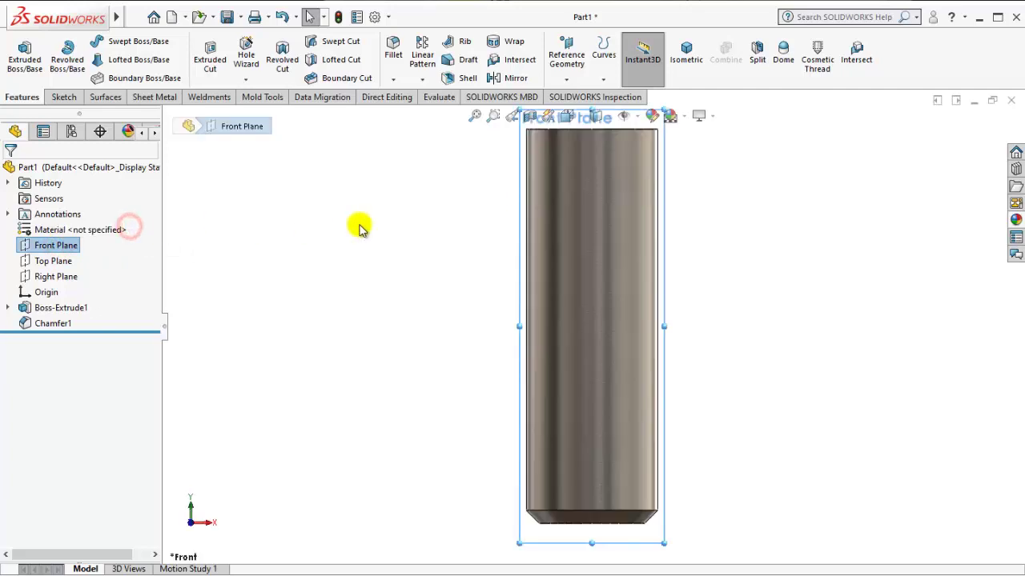
pyautogui.click(647, 263)
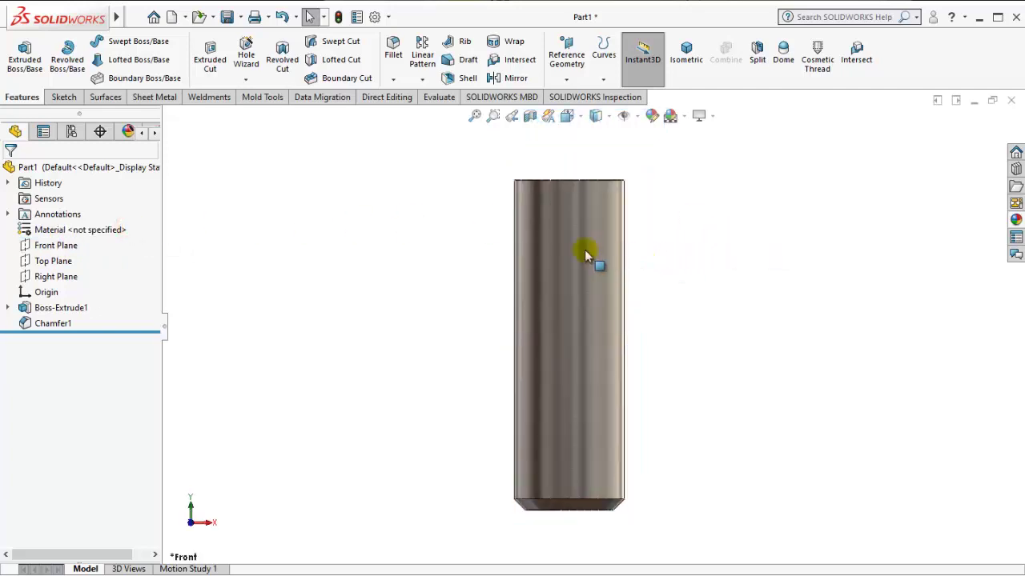
pyautogui.moveTo(585, 251); pyautogui.dragTo(599, 347, button='middle')
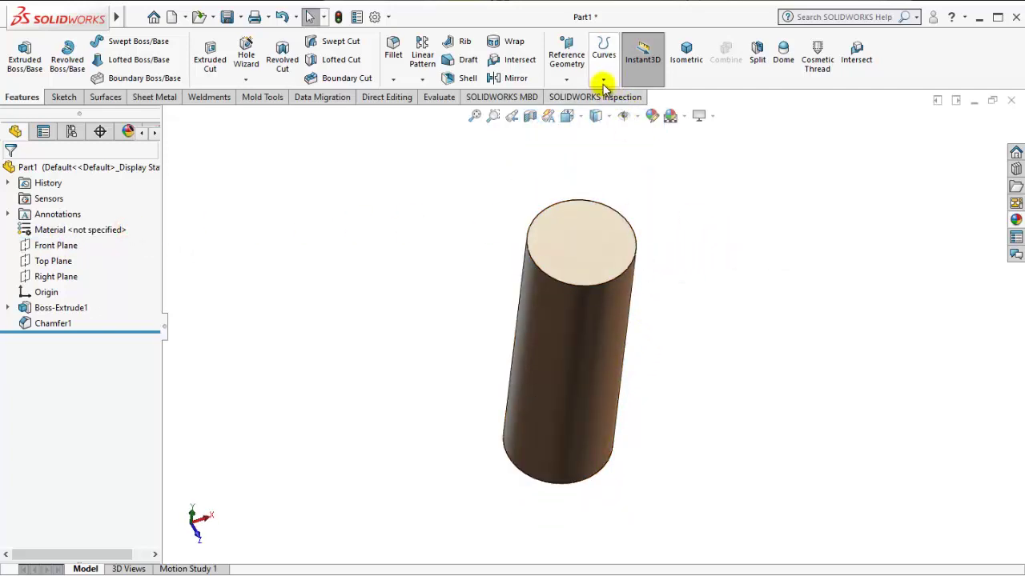
# - Sketch on the cylinder's top face and convert its edge into a circle
pyautogui.click(584, 231)
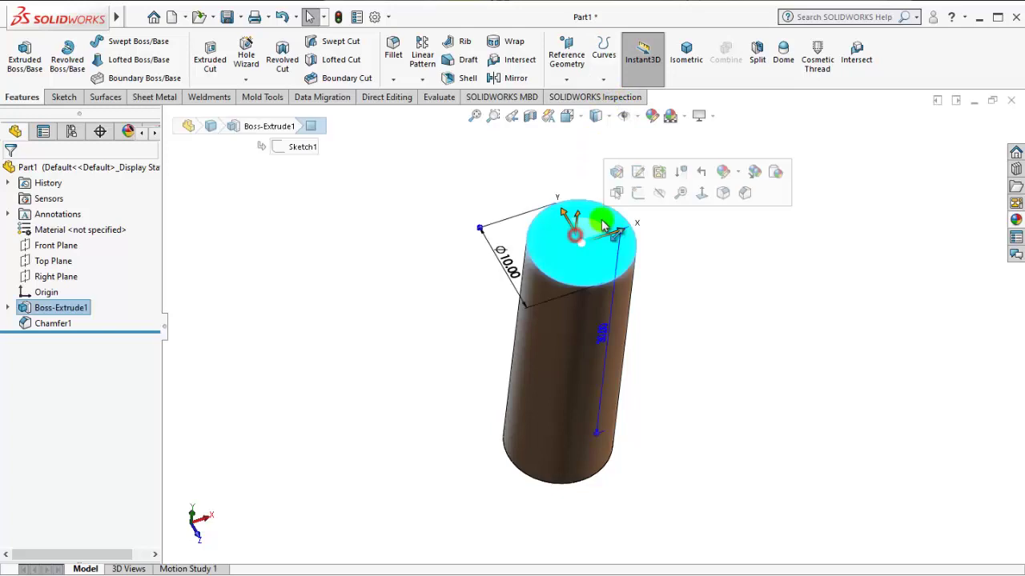
pyautogui.click(638, 193)
pyautogui.click(746, 277)
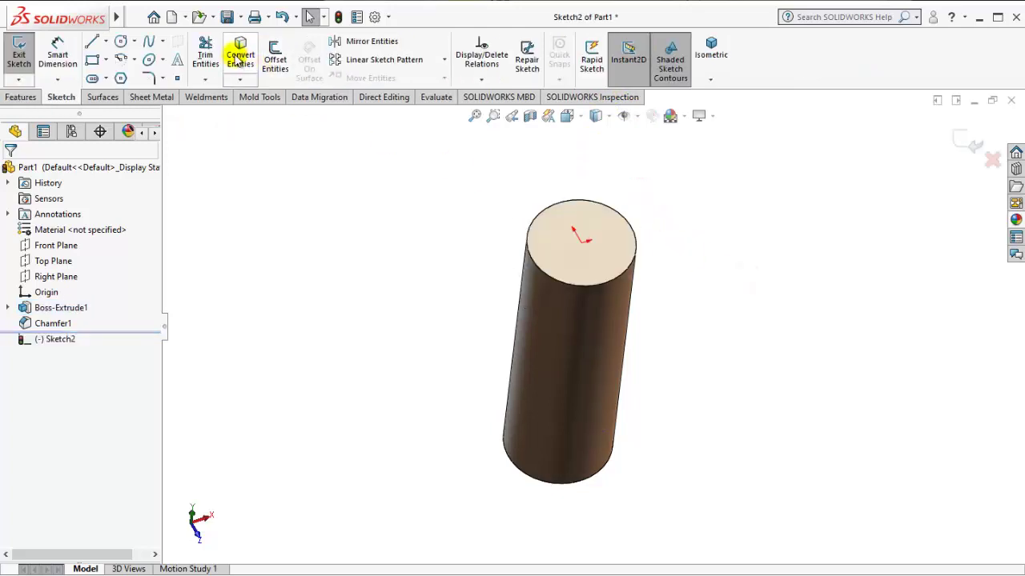
pyautogui.click(237, 57)
pyautogui.click(570, 213)
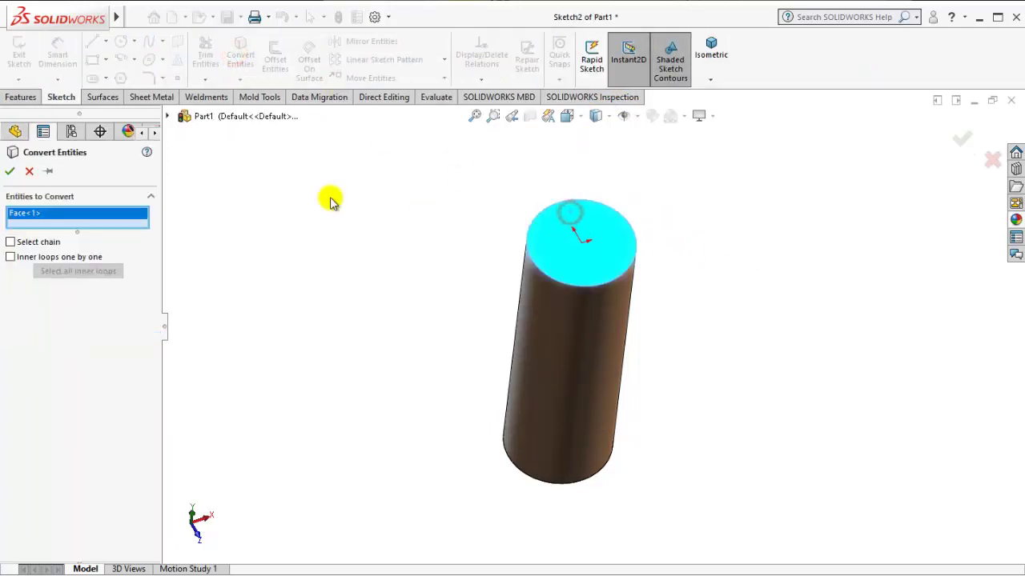
pyautogui.click(10, 171)
pyautogui.moveTo(422, 292); pyautogui.dragTo(526, 251, button='middle')
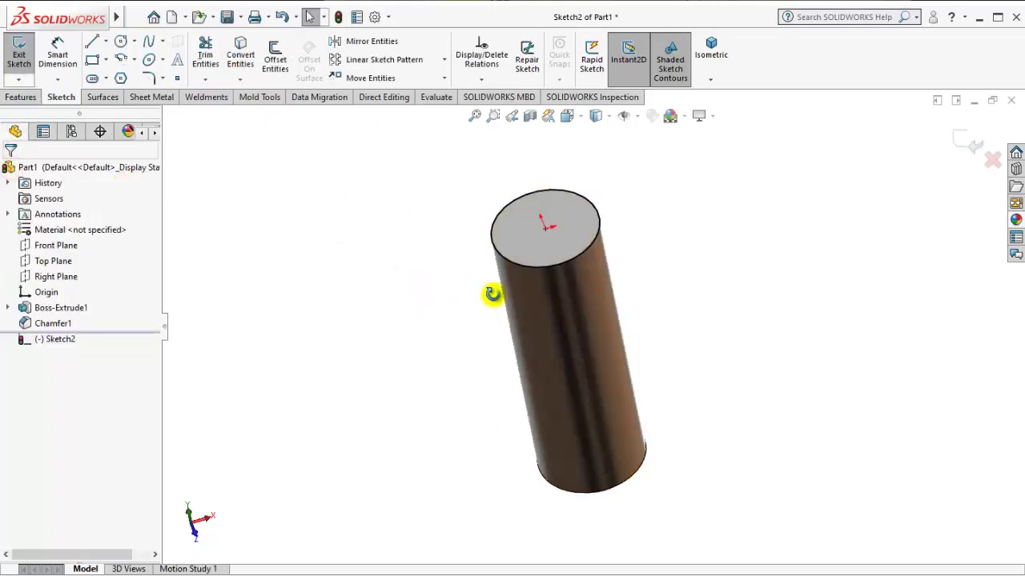
# - Create a reversed helix on that circle: 1.5 mm pitch, 22 revolutions, 0° start
pyautogui.click(22, 97)
pyautogui.click(606, 80)
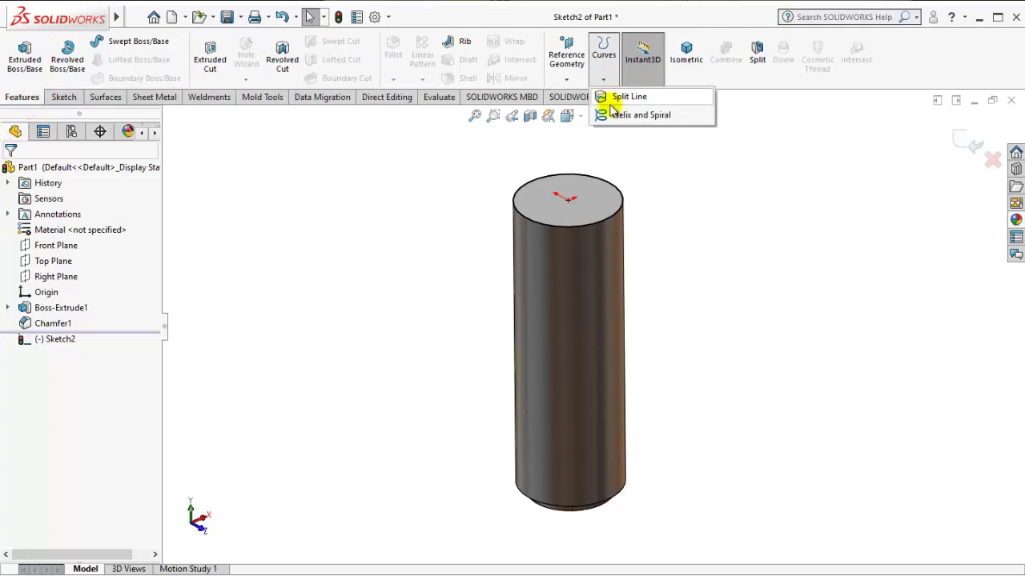
pyautogui.click(614, 115)
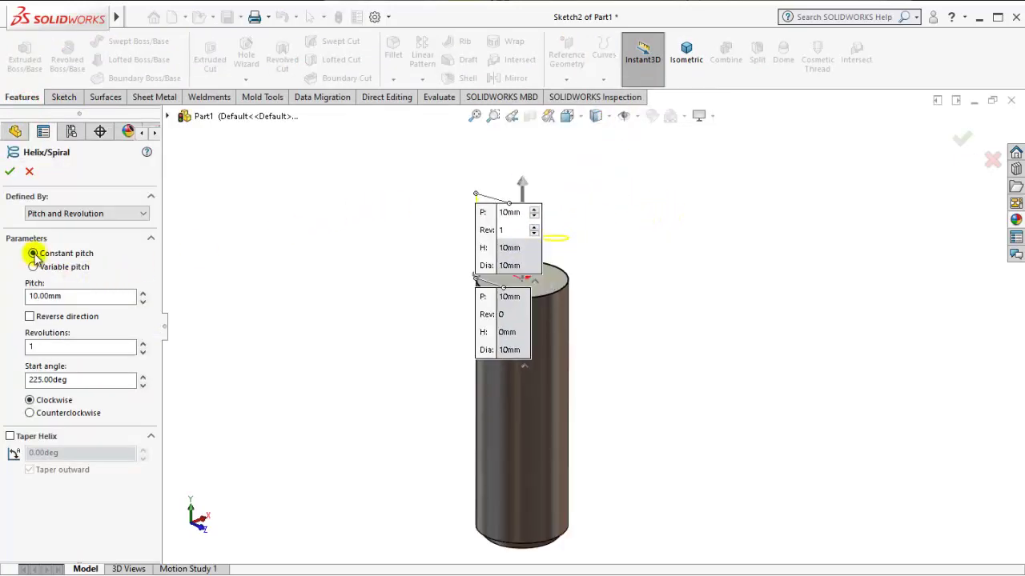
pyautogui.click(44, 320)
pyautogui.write('1.5')
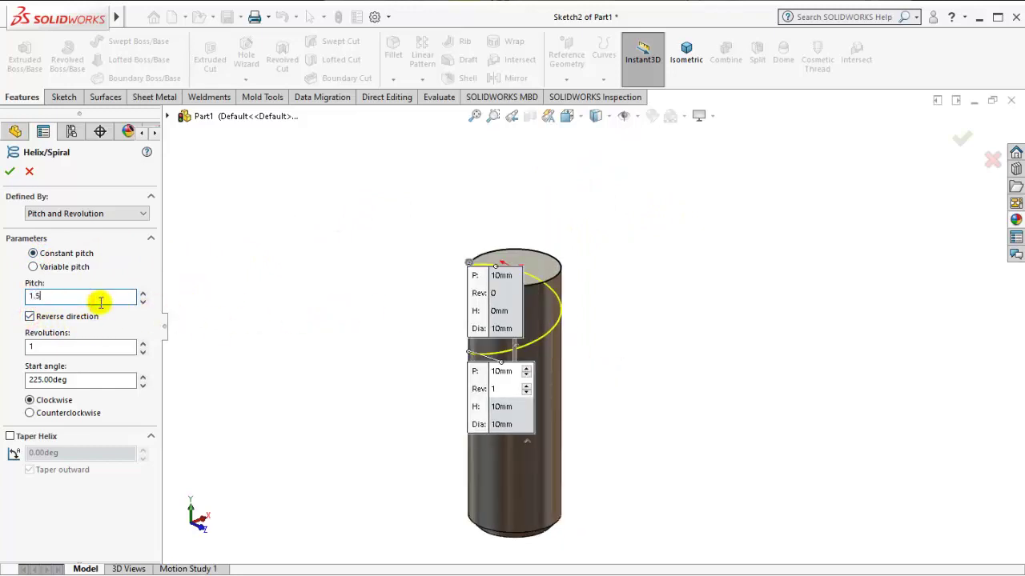
pyautogui.click(309, 338)
pyautogui.write('20')
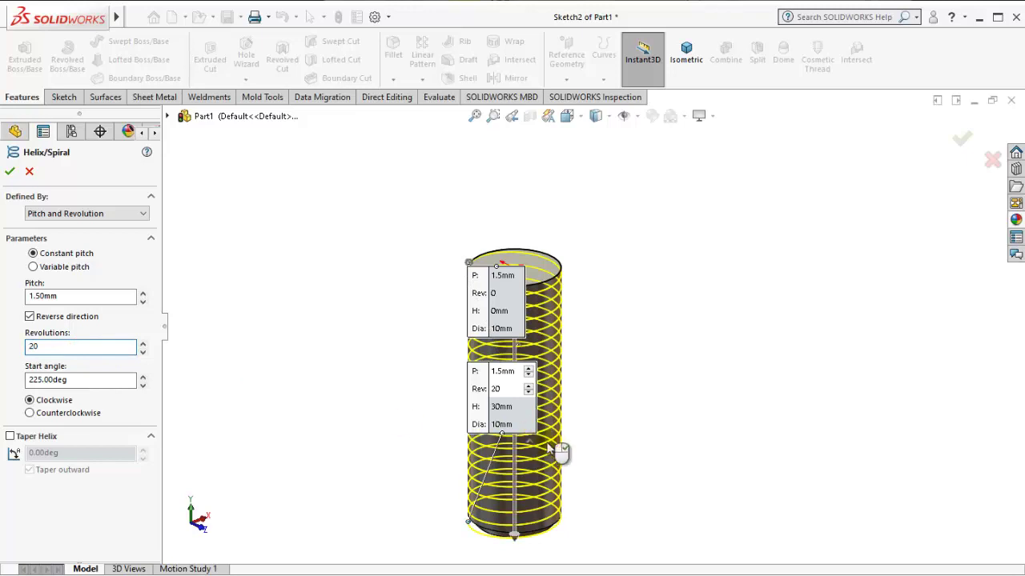
pyautogui.moveTo(560, 452)
pyautogui.mouseDown(button='middle')
pyautogui.moveTo(567, 434)
pyautogui.moveTo(3, 357)
pyautogui.mouseUp(button='middle')
pyautogui.scroll(-2, 583, 418)
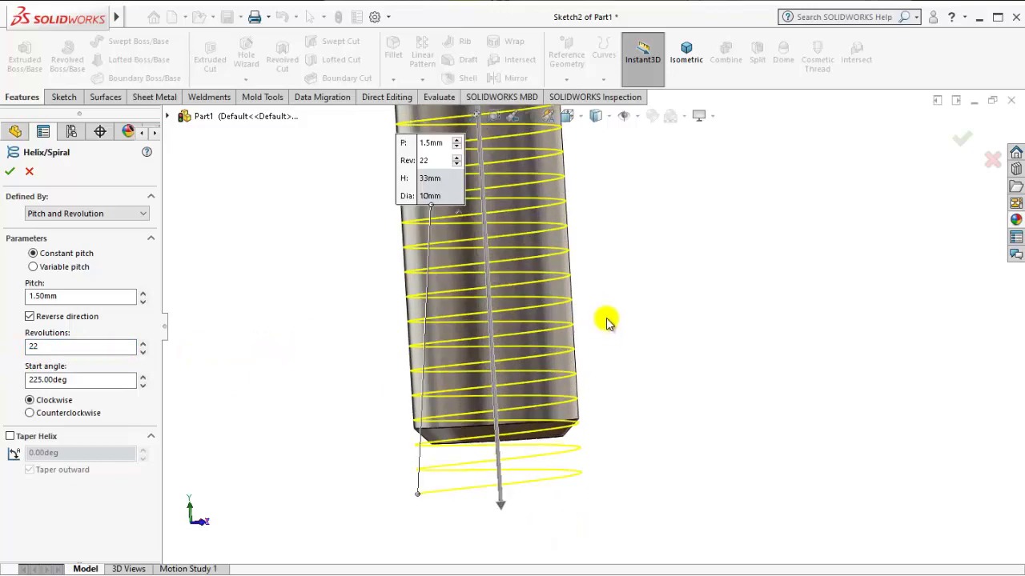
pyautogui.scroll(3, 602, 282)
pyautogui.scroll(3, 591, 236)
pyautogui.scroll(-5, 586, 230)
pyautogui.moveTo(587, 230)
pyautogui.mouseDown(button='middle')
pyautogui.moveTo(582, 292)
pyautogui.moveTo(561, 305)
pyautogui.moveTo(590, 343)
pyautogui.moveTo(617, 291)
pyautogui.moveTo(645, 283)
pyautogui.moveTo(617, 291)
pyautogui.moveTo(556, 270)
pyautogui.moveTo(496, 278)
pyautogui.mouseUp(button='middle')
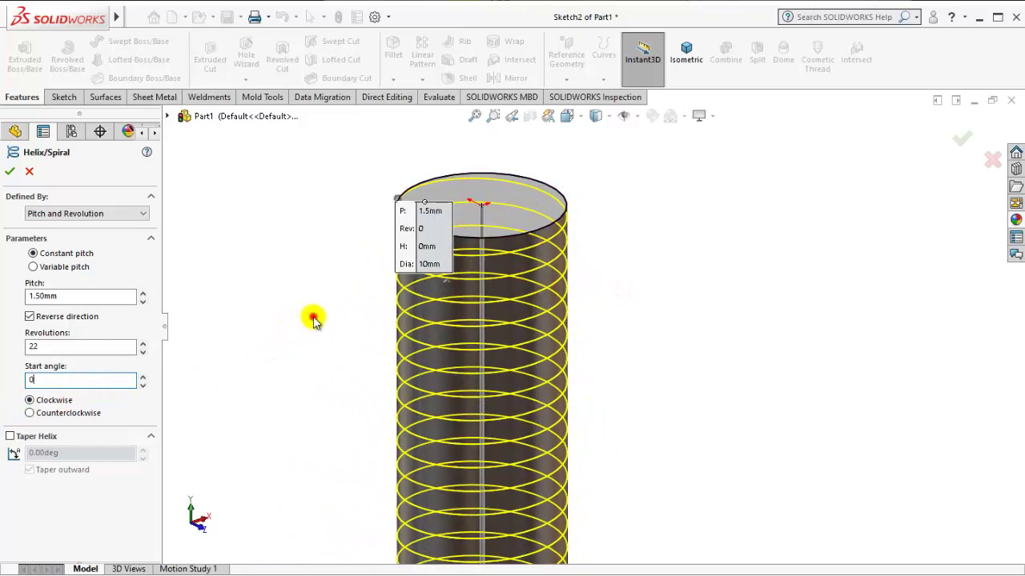
pyautogui.moveTo(561, 288)
pyautogui.mouseDown(button='middle')
pyautogui.moveTo(567, 280)
pyautogui.moveTo(556, 272)
pyautogui.moveTo(522, 269)
pyautogui.moveTo(517, 338)
pyautogui.moveTo(505, 343)
pyautogui.moveTo(521, 339)
pyautogui.mouseUp(button='middle')
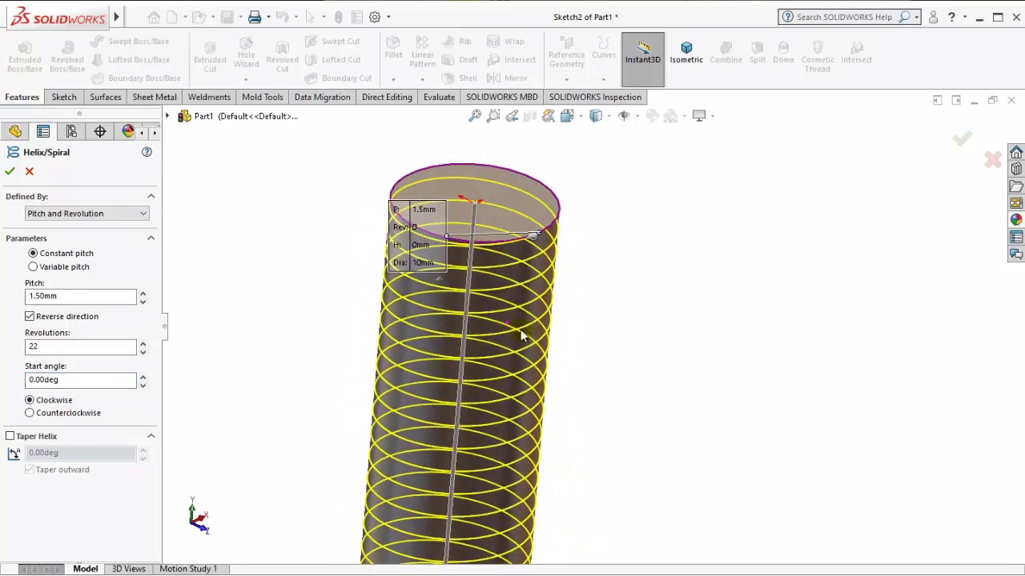
# - Switch to isometric, then orient the view normal to the Right Plane
pyautogui.click(686, 53)
pyautogui.moveTo(757, 247)
pyautogui.mouseDown(button='middle')
pyautogui.moveTo(613, 251)
pyautogui.moveTo(614, 187)
pyautogui.moveTo(648, 192)
pyautogui.moveTo(630, 162)
pyautogui.moveTo(635, 147)
pyautogui.moveTo(624, 168)
pyautogui.mouseUp(button='middle')
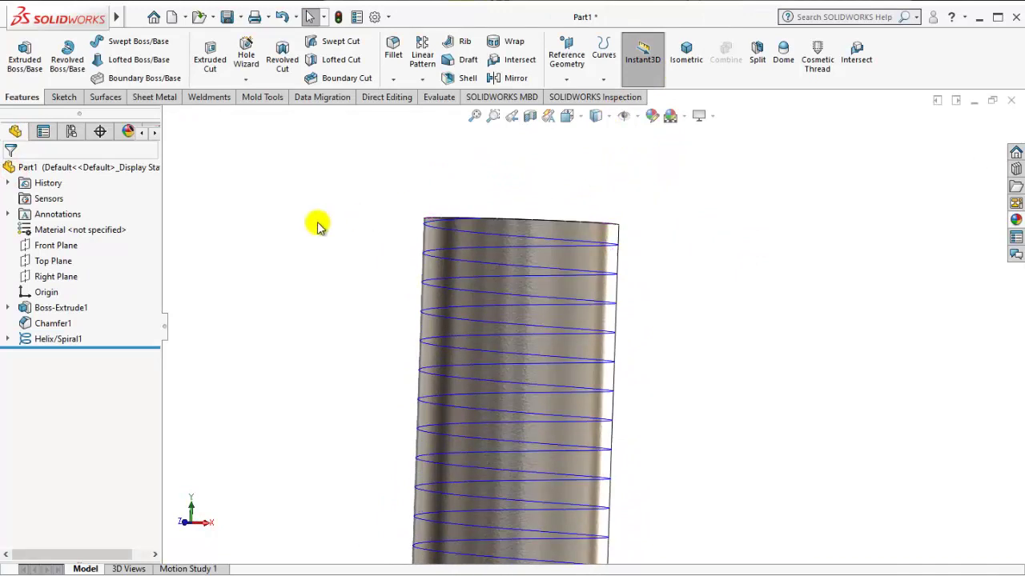
pyautogui.click(66, 274)
pyautogui.click(147, 255)
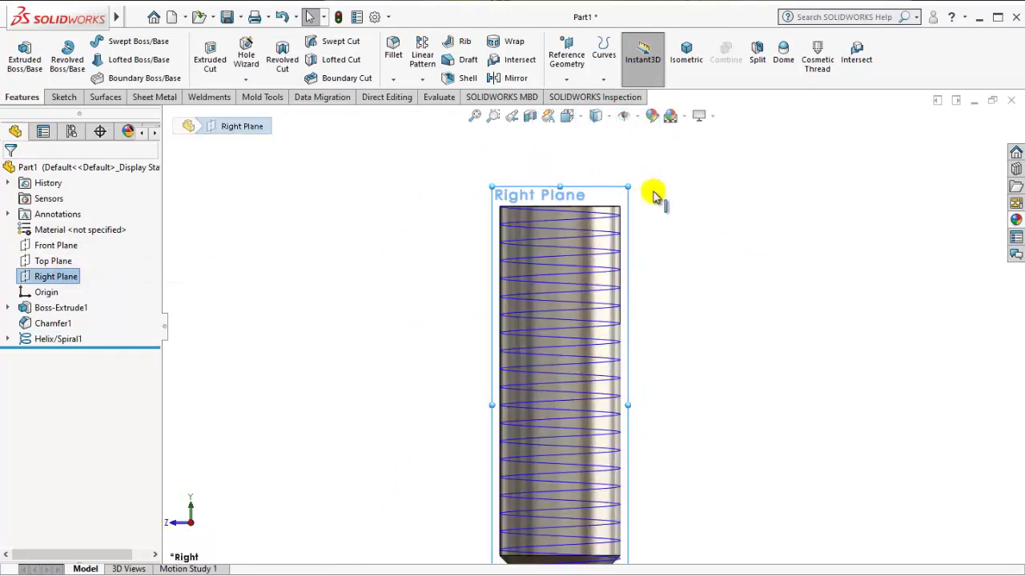
pyautogui.rightClick(73, 274)
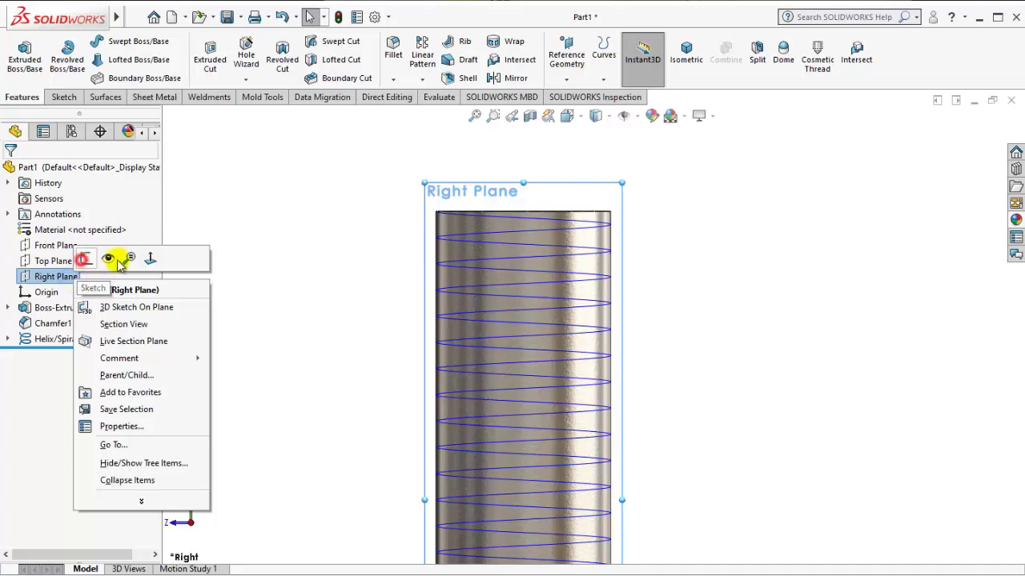
# - Draw a triangular thread profile on the Right Plane at the cylinder's top corner
pyautogui.click(117, 263)
pyautogui.scroll(-3, 556, 229)
pyautogui.scroll(-2, 538, 301)
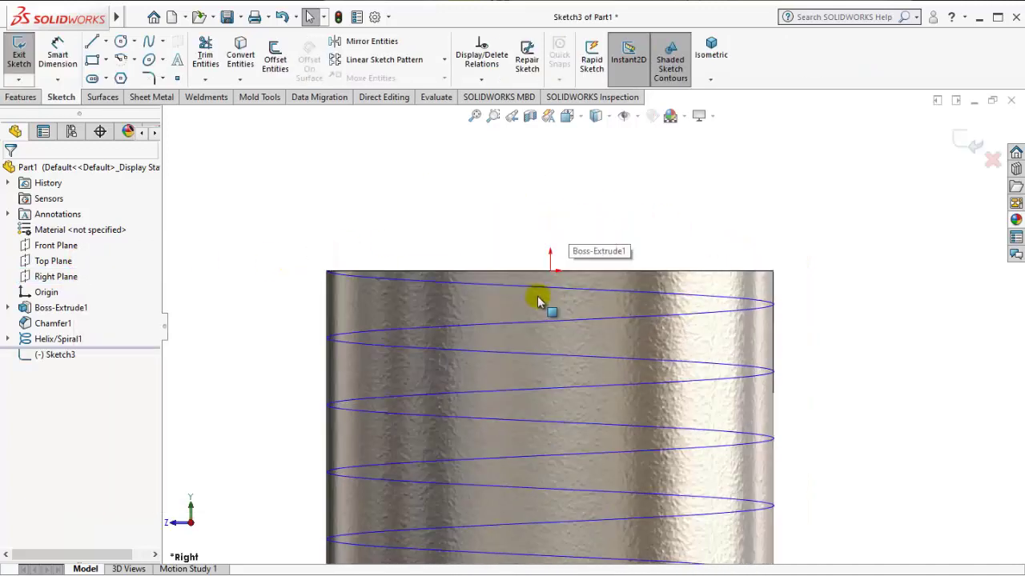
pyautogui.scroll(-2, 446, 279)
pyautogui.scroll(-2, 377, 256)
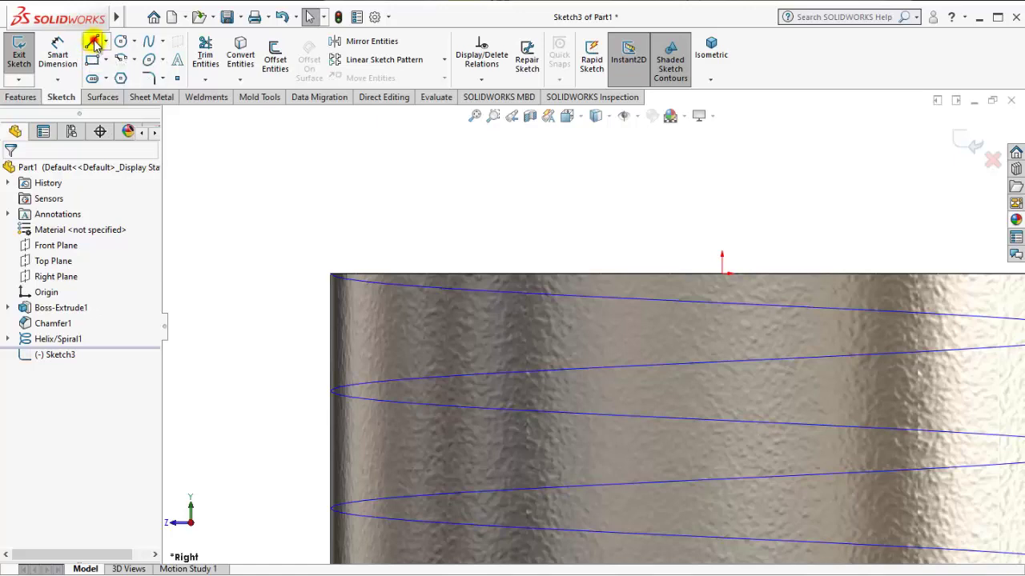
pyautogui.click(94, 43)
pyautogui.click(329, 273)
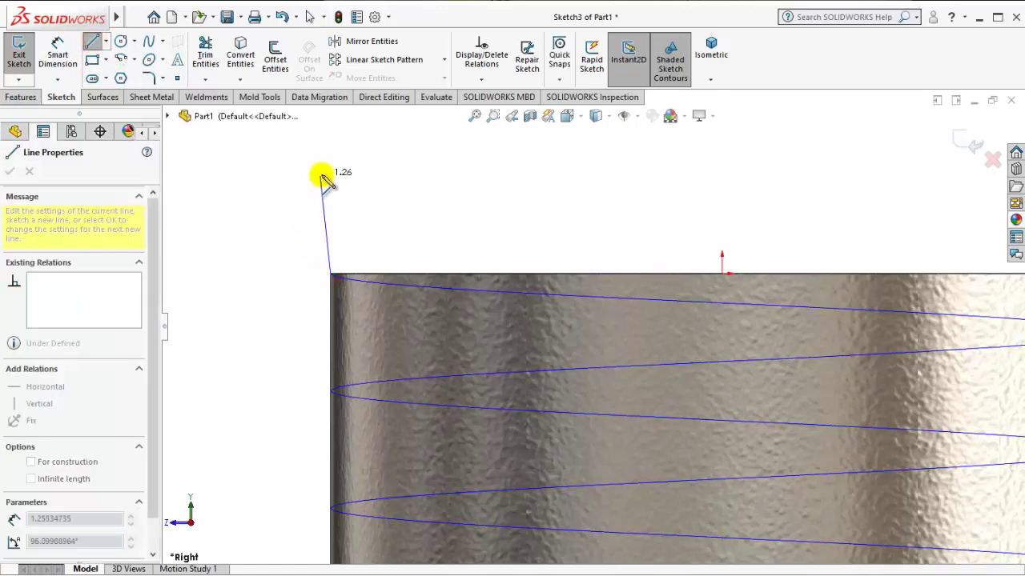
pyautogui.click(329, 170)
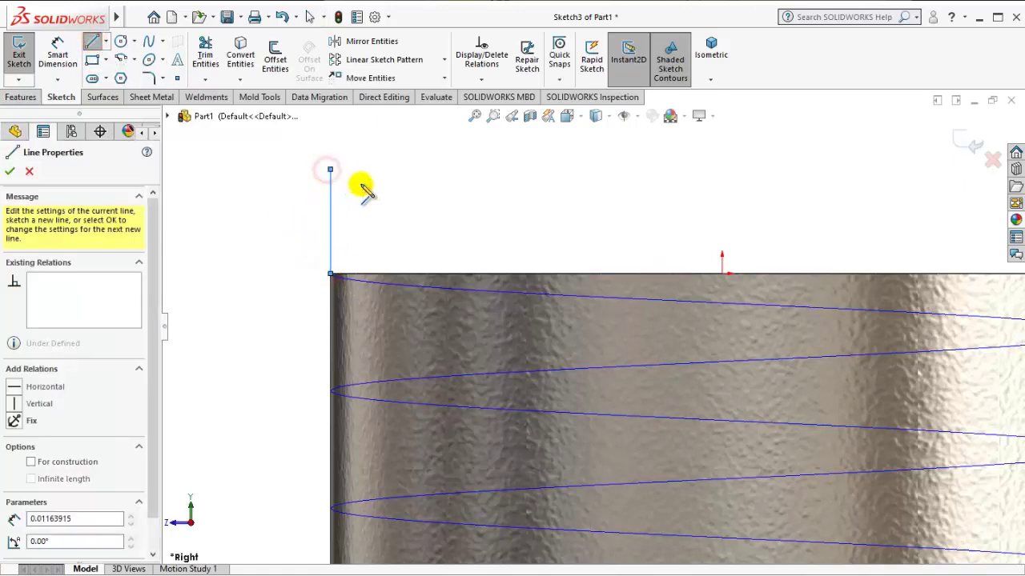
pyautogui.click(416, 215)
pyautogui.click(330, 273)
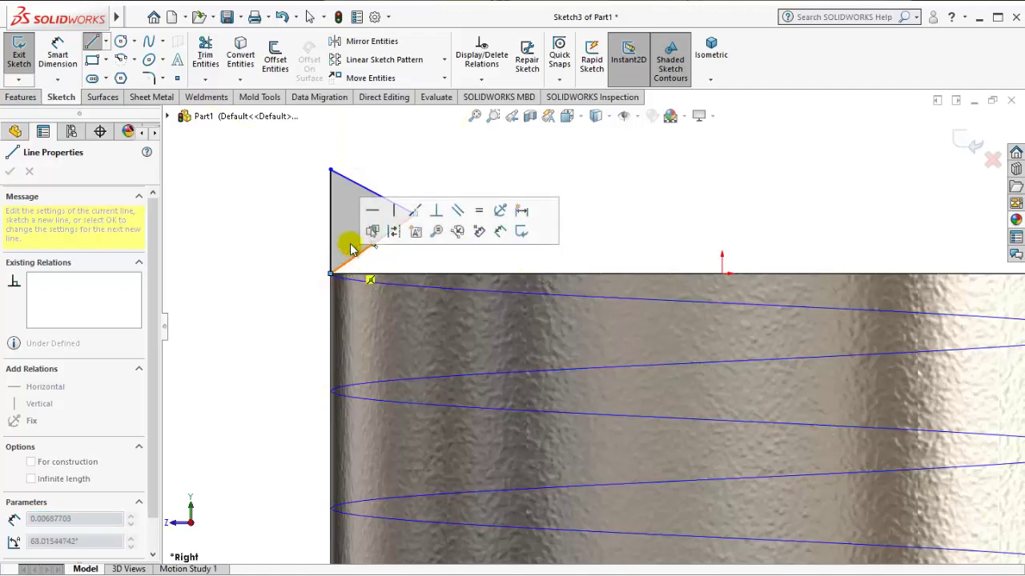
pyautogui.press('Escape')
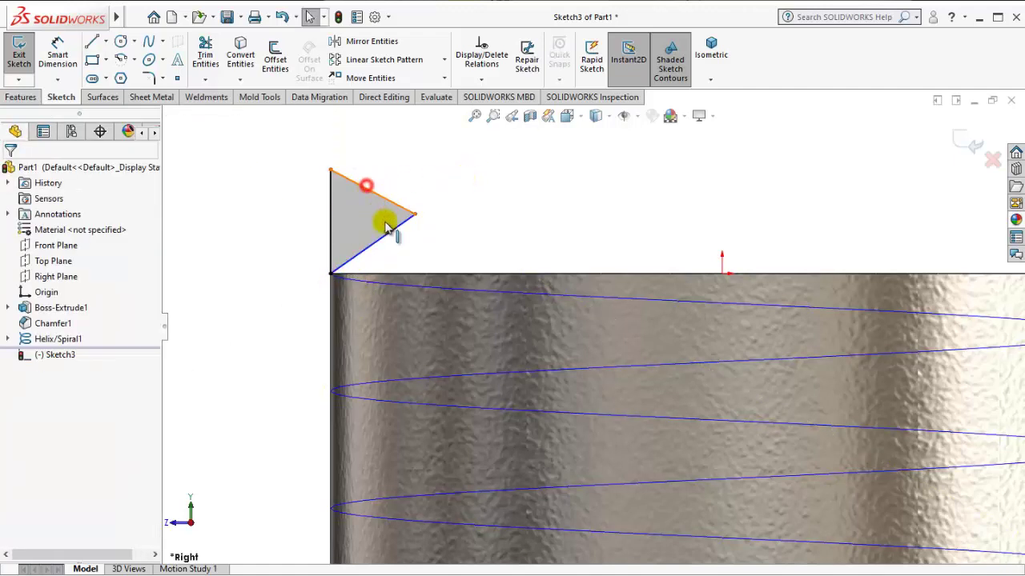
# - Make all three triangle sides equal
pyautogui.click(387, 236)
pyautogui.keyDown('ctrl'); pyautogui.click(331, 222); pyautogui.keyUp('ctrl')
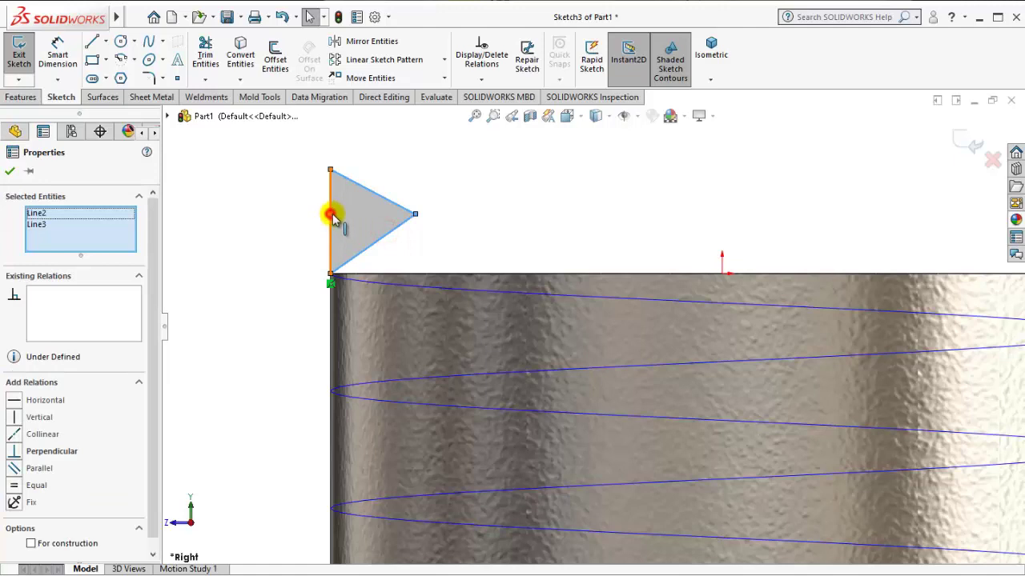
pyautogui.keyDown('ctrl'); pyautogui.click(331, 218); pyautogui.keyUp('ctrl')
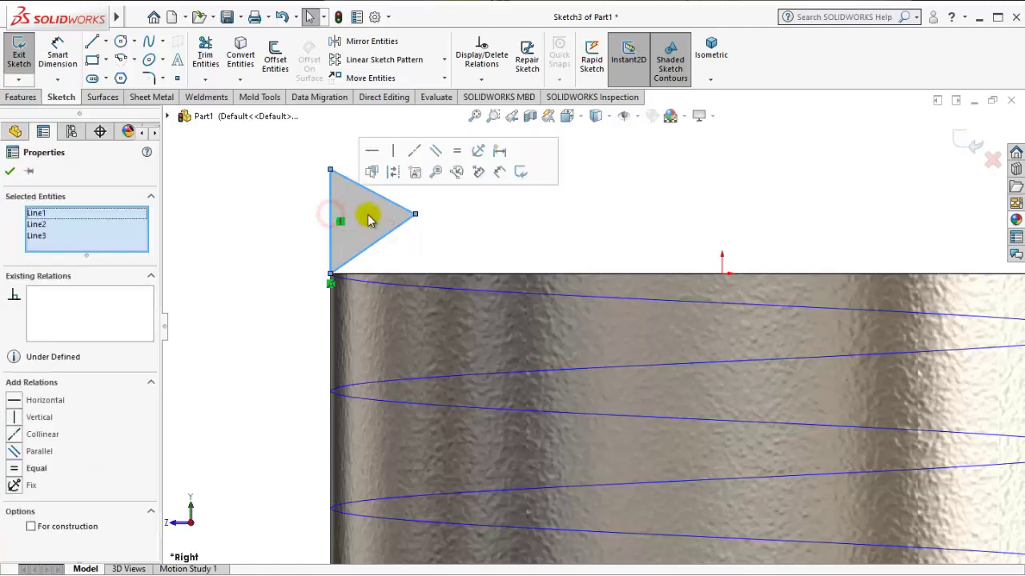
pyautogui.click(13, 471)
pyautogui.click(290, 344)
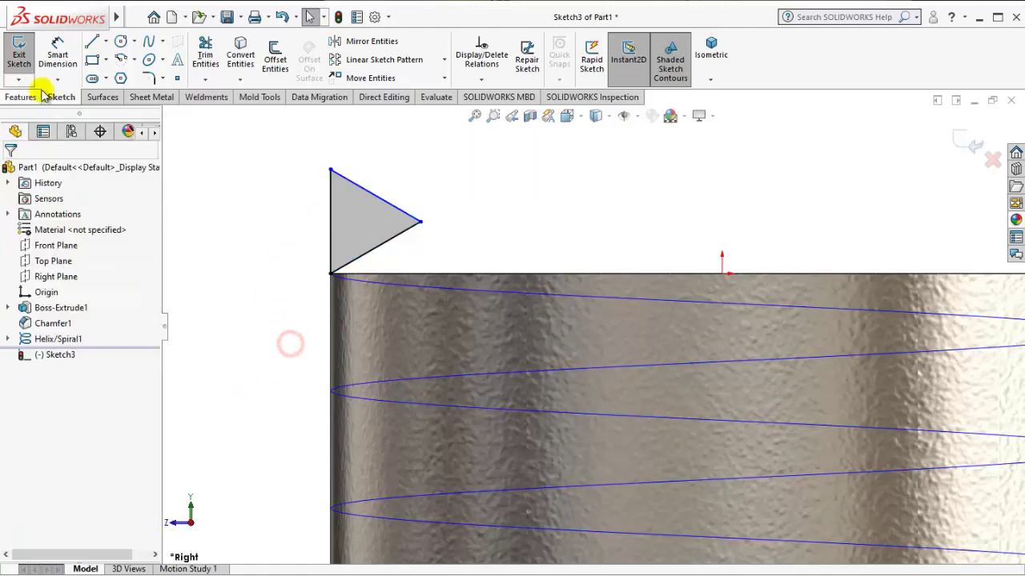
# - Dimension the triangle's vertical side 1.40 mm and return to an isometric view
pyautogui.click(58, 52)
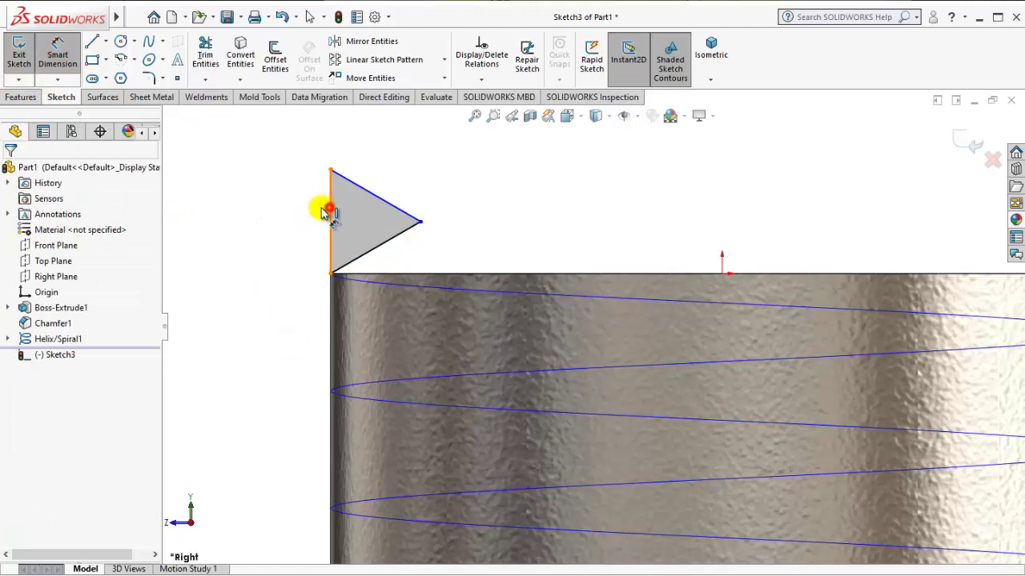
pyautogui.click(328, 212)
pyautogui.click(270, 208)
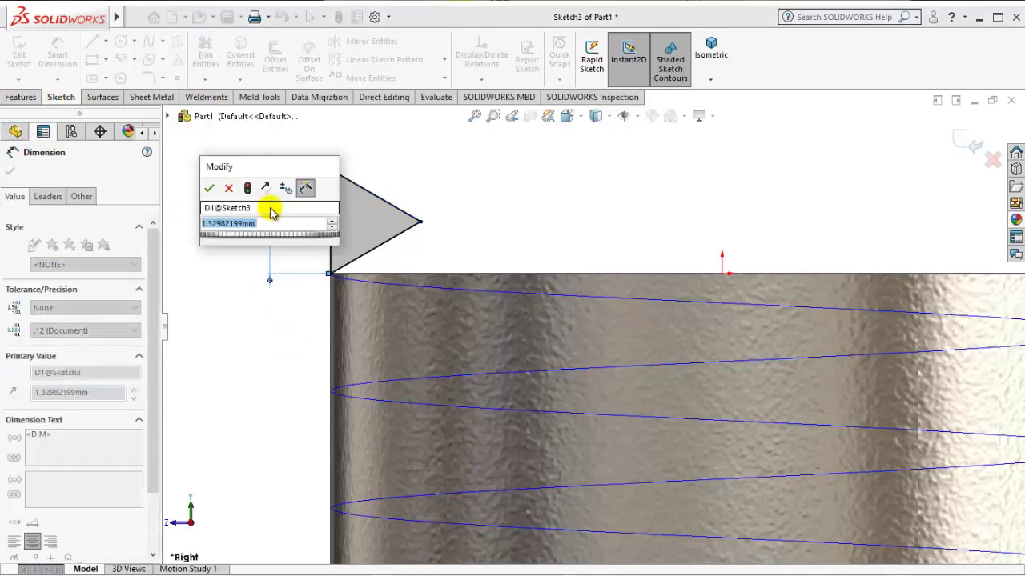
pyautogui.write('1.4')
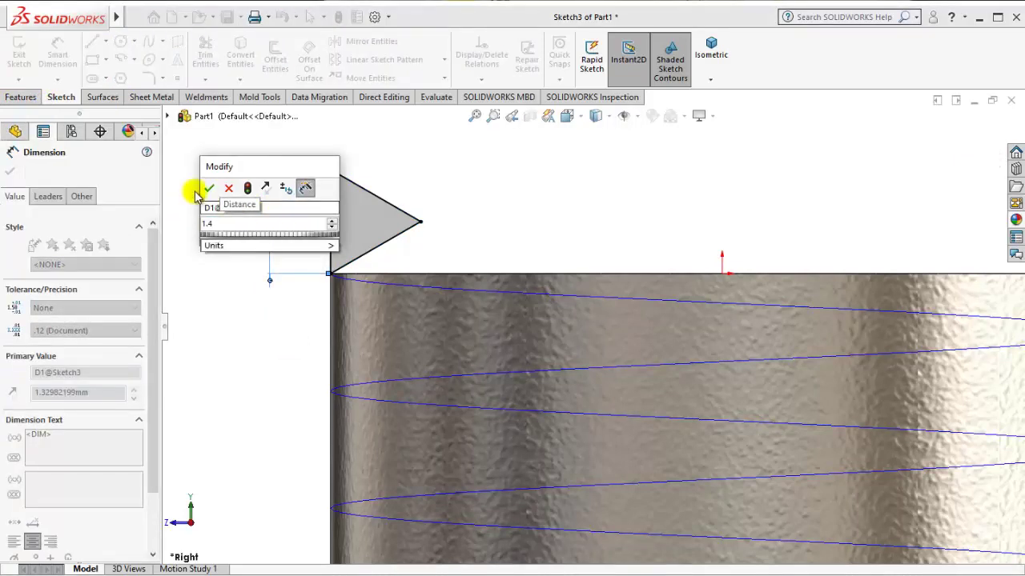
pyautogui.click(207, 189)
pyautogui.press('Escape')
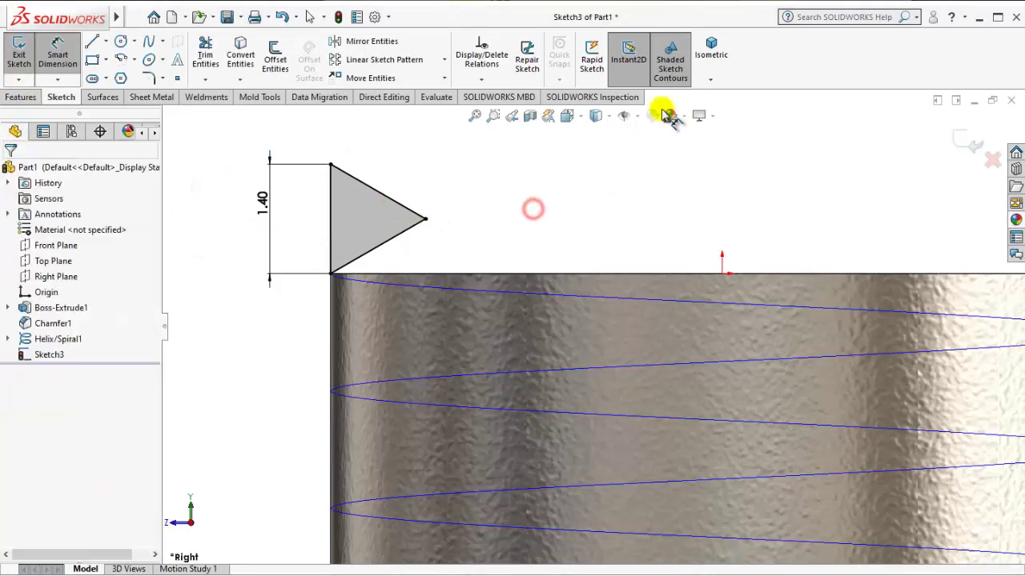
pyautogui.click(708, 66)
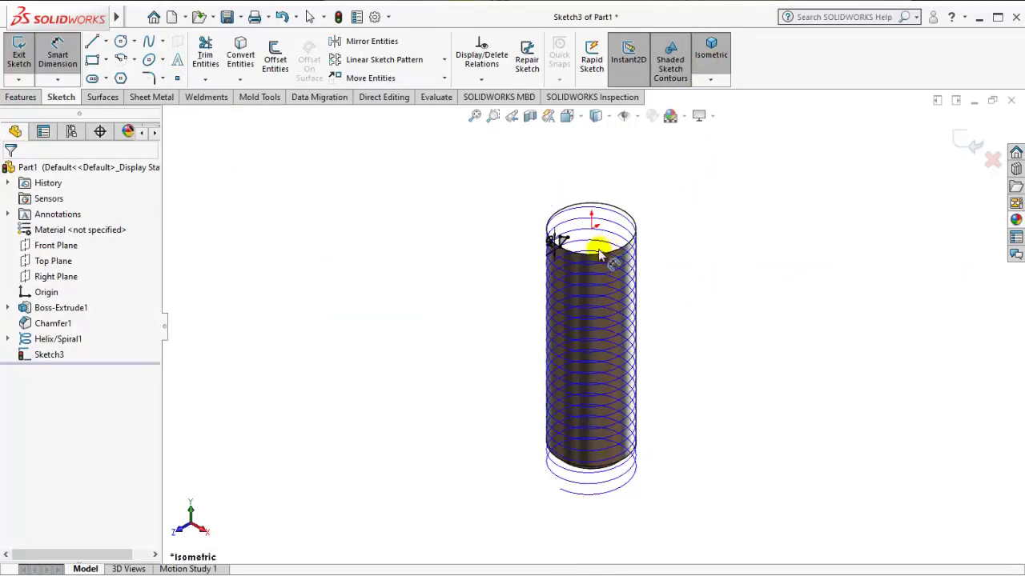
pyautogui.moveTo(569, 264)
pyautogui.mouseDown(button='middle')
pyautogui.moveTo(590, 225)
pyautogui.moveTo(643, 389)
pyautogui.moveTo(748, 352)
pyautogui.mouseUp(button='middle')
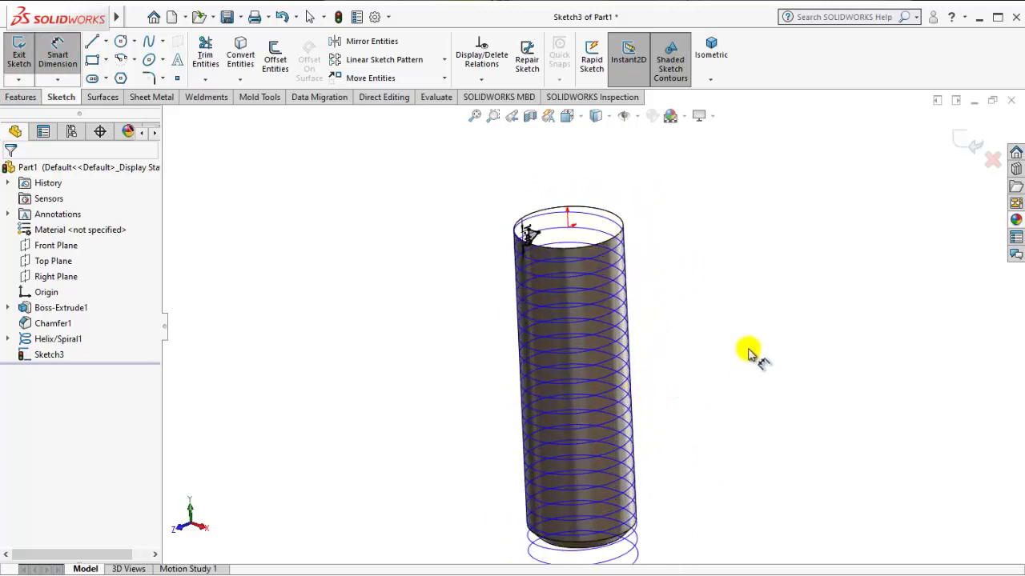
pyautogui.click(26, 100)
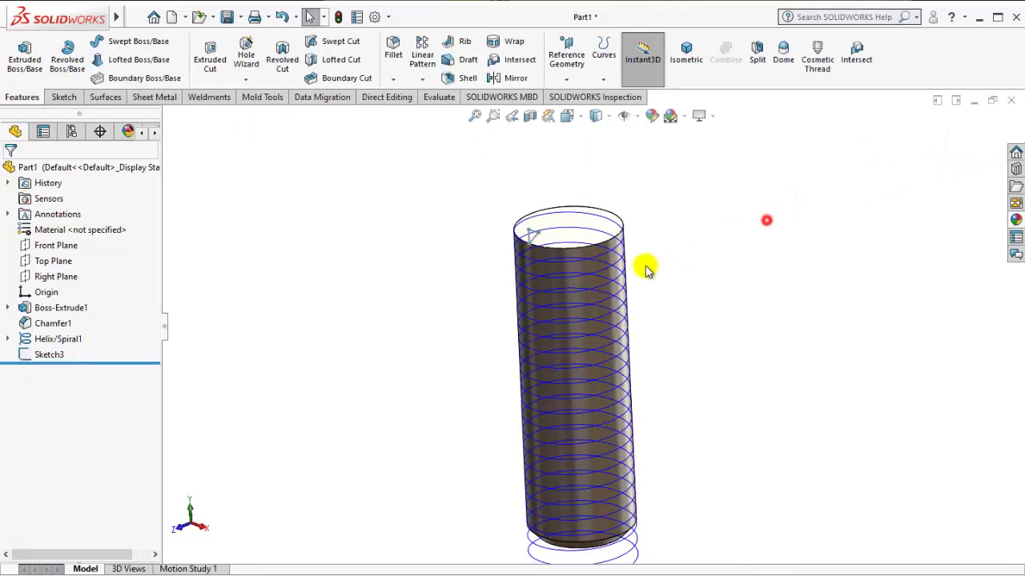
# - Swept-cut the Sketch3 triangle along Helix/Spiral1 to form the thread
pyautogui.scroll(-3, 553, 305)
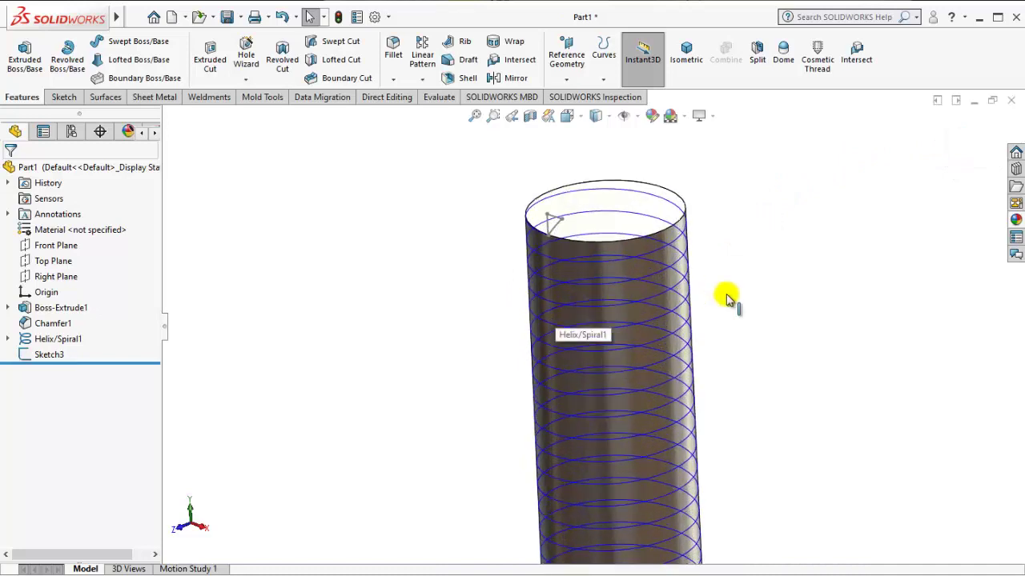
pyautogui.click(331, 45)
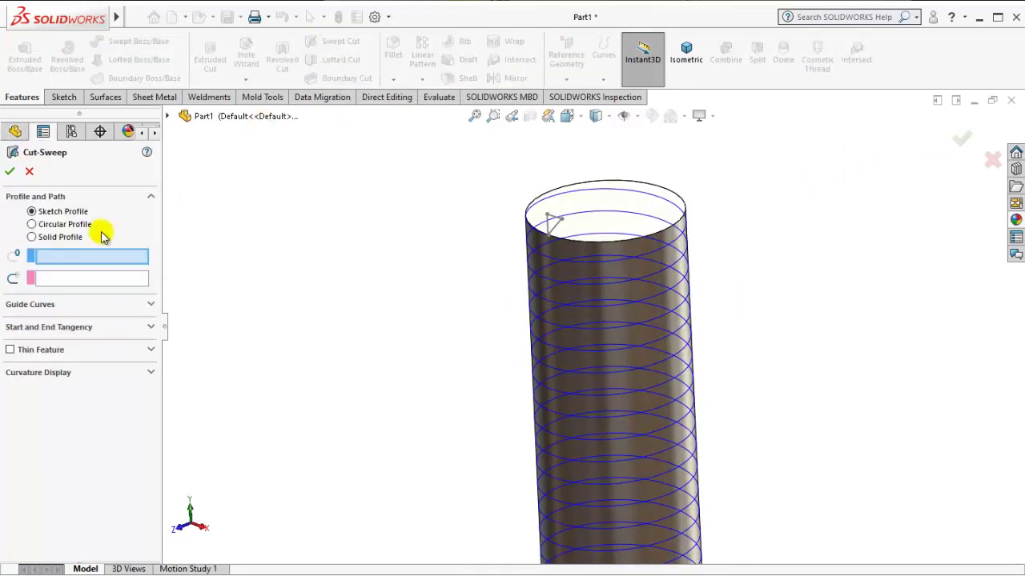
pyautogui.click(555, 218)
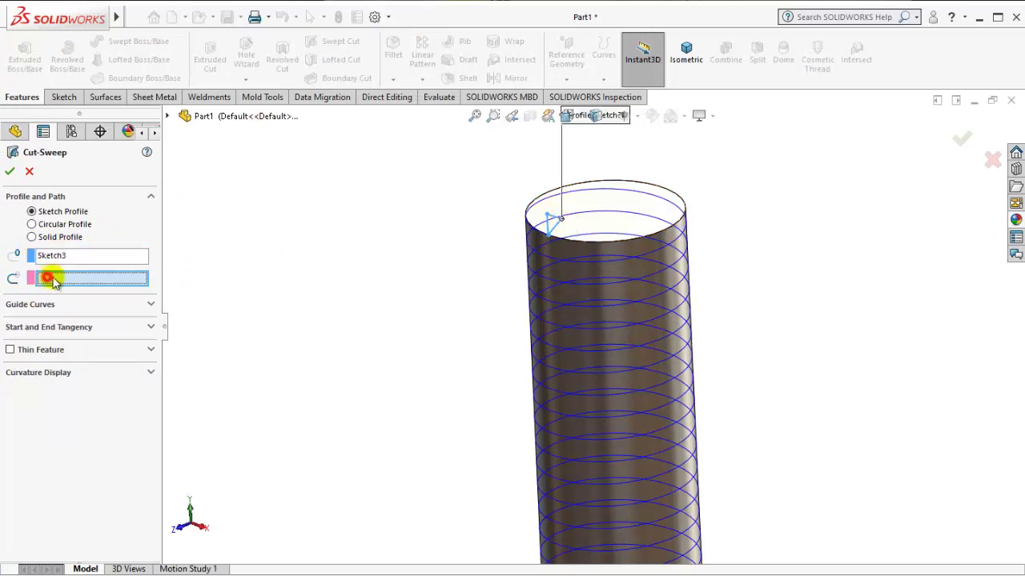
pyautogui.click(678, 239)
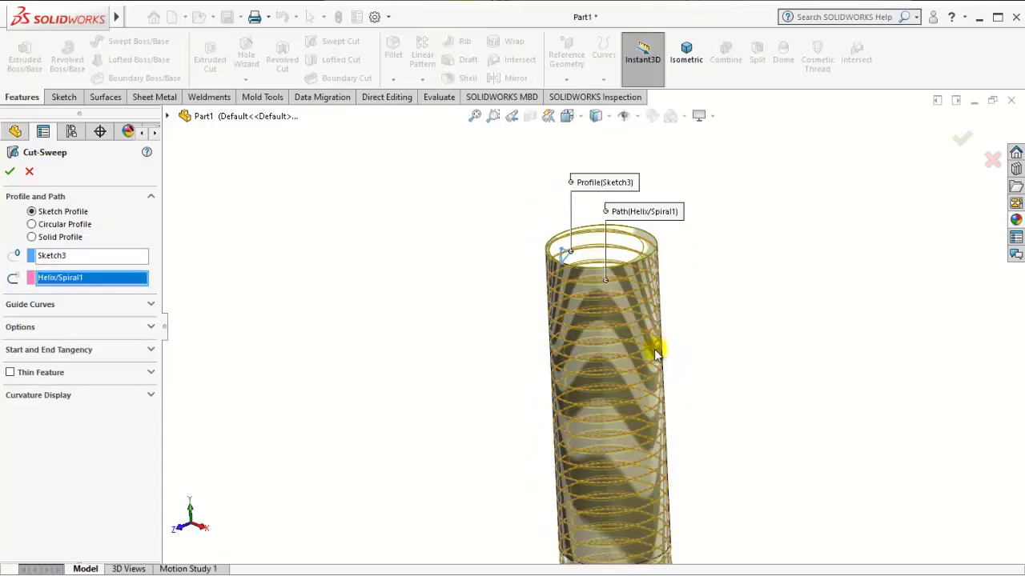
pyautogui.scroll(-3, 621, 320)
pyautogui.moveTo(619, 315); pyautogui.dragTo(562, 319, button='middle')
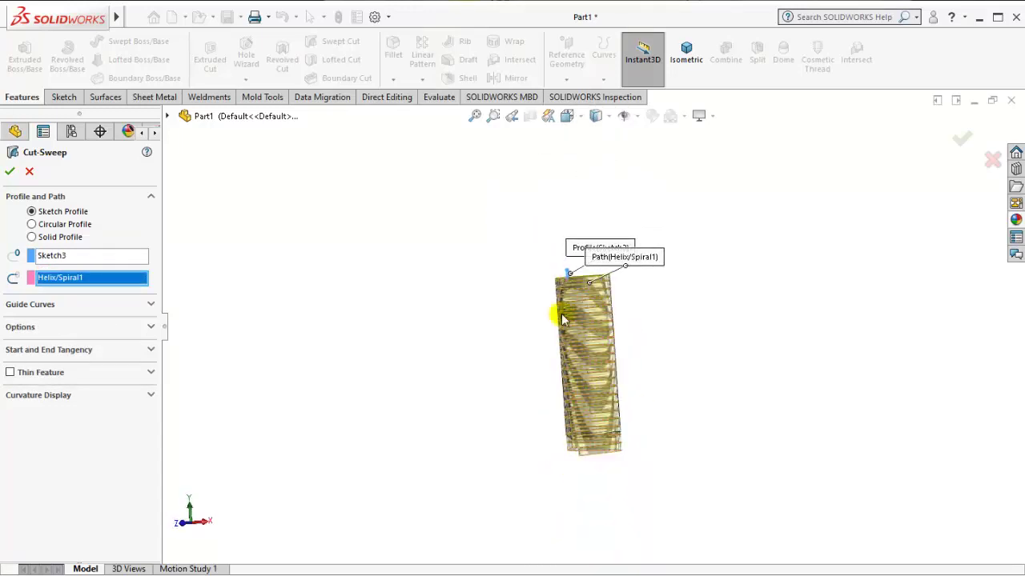
pyautogui.press('Return')
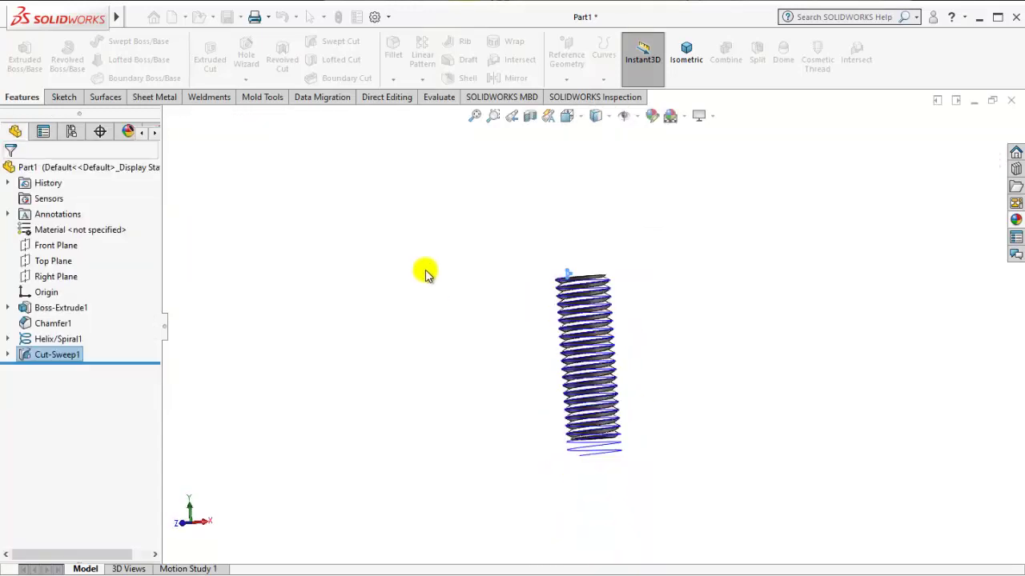
pyautogui.scroll(2, 635, 338)
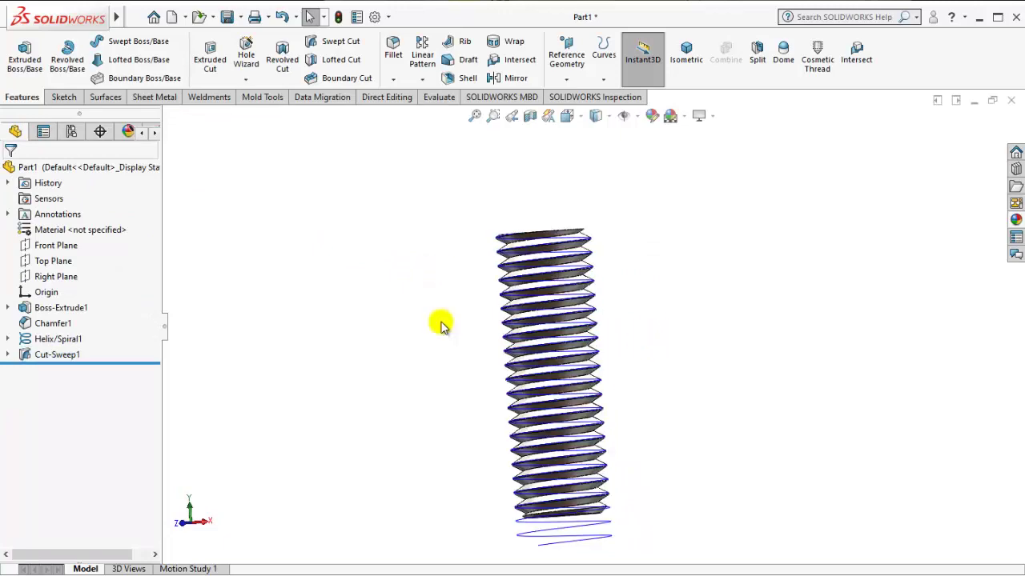
pyautogui.click(57, 337)
pyautogui.click(342, 304)
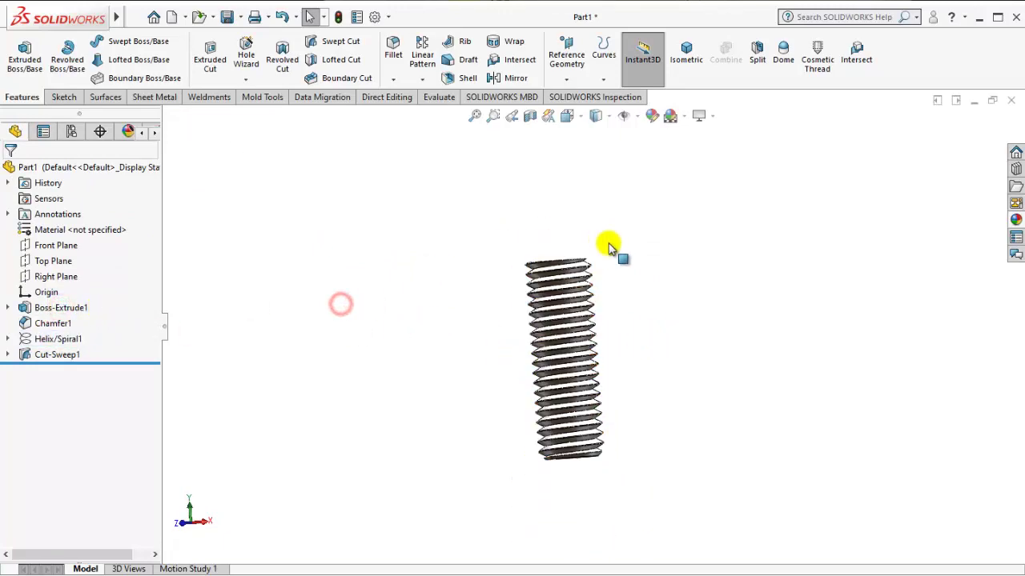
pyautogui.scroll(3, 549, 297)
pyautogui.scroll(3, 492, 280)
pyautogui.moveTo(492, 282); pyautogui.dragTo(486, 327, button='middle')
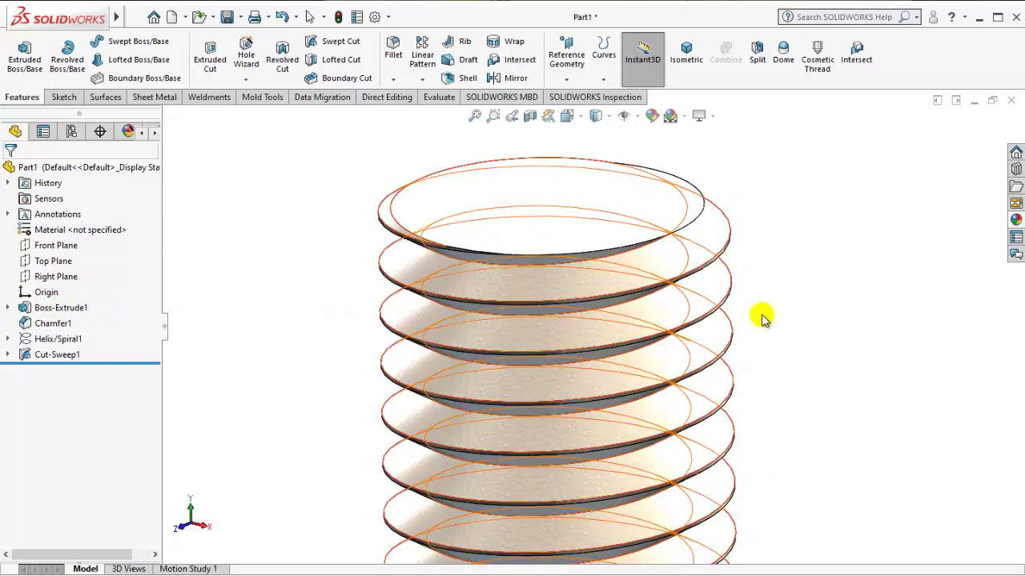
pyautogui.click(1015, 219)
pyautogui.scroll(1, 881, 389)
pyautogui.scroll(2, 875, 397)
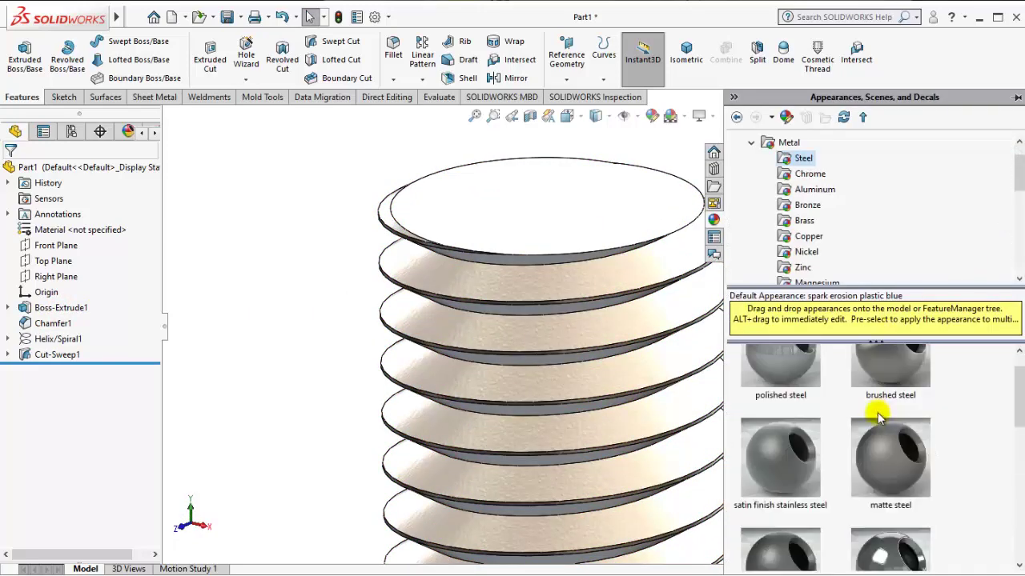
pyautogui.scroll(-3, 875, 433)
pyautogui.scroll(3, 917, 474)
pyautogui.moveTo(781, 392)
pyautogui.mouseDown()
pyautogui.moveTo(627, 380)
pyautogui.moveTo(633, 422)
pyautogui.mouseUp()
pyautogui.scroll(5, 629, 400)
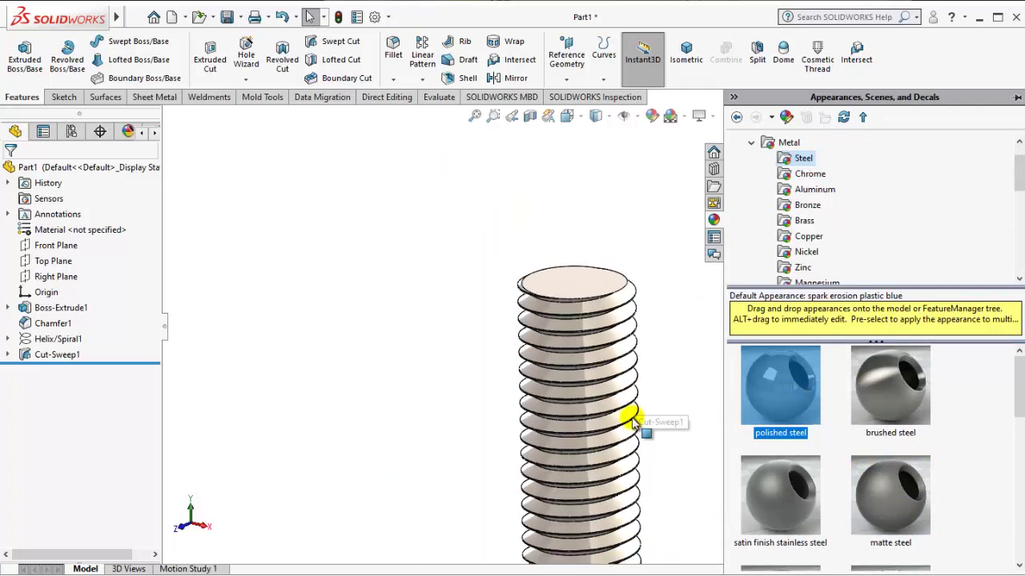
pyautogui.click(891, 397)
pyautogui.click(908, 492)
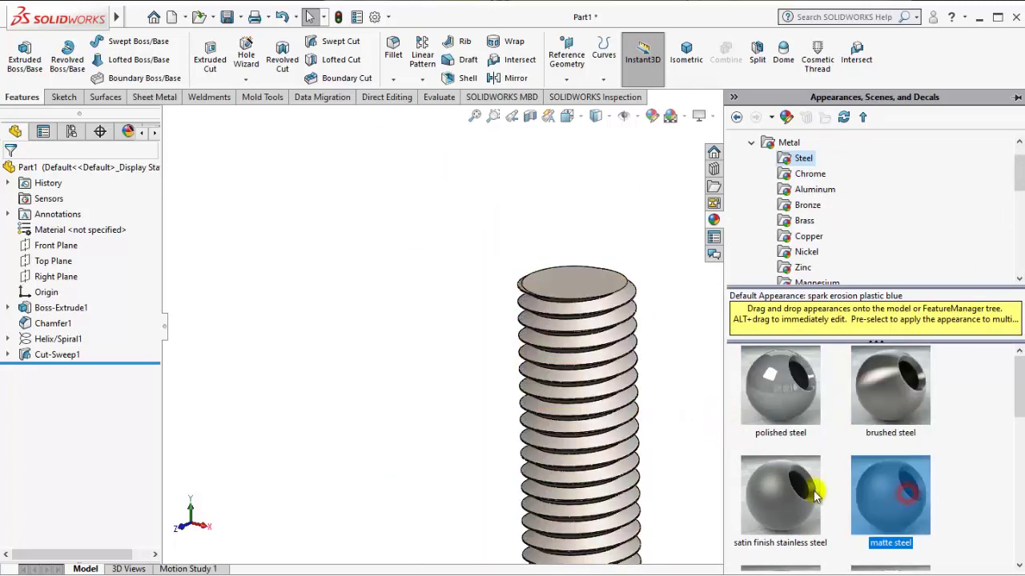
pyautogui.scroll(-2, 815, 496)
pyautogui.scroll(-2, 646, 428)
pyautogui.scroll(-3, 631, 406)
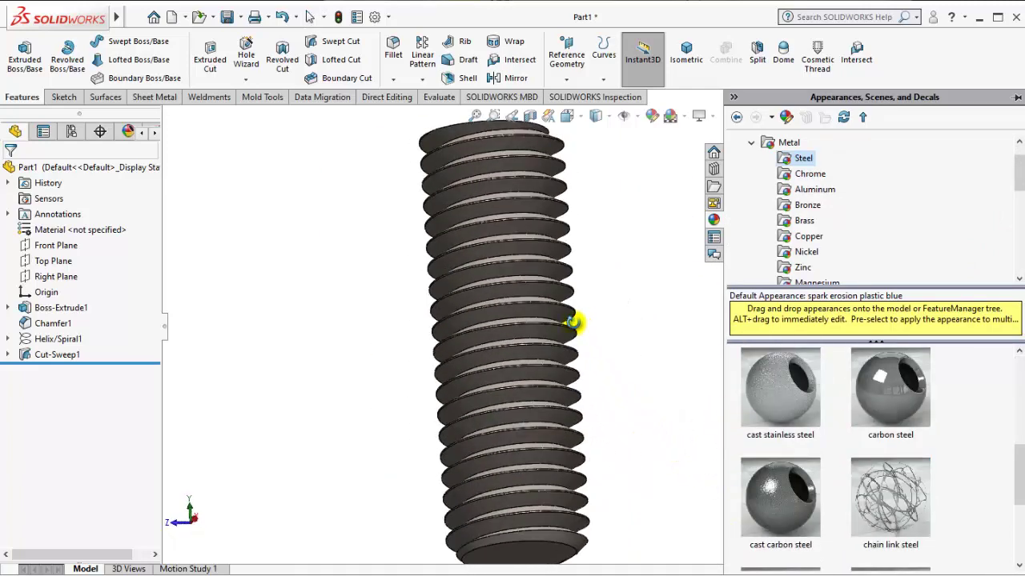
pyautogui.moveTo(573, 322); pyautogui.dragTo(798, 415)
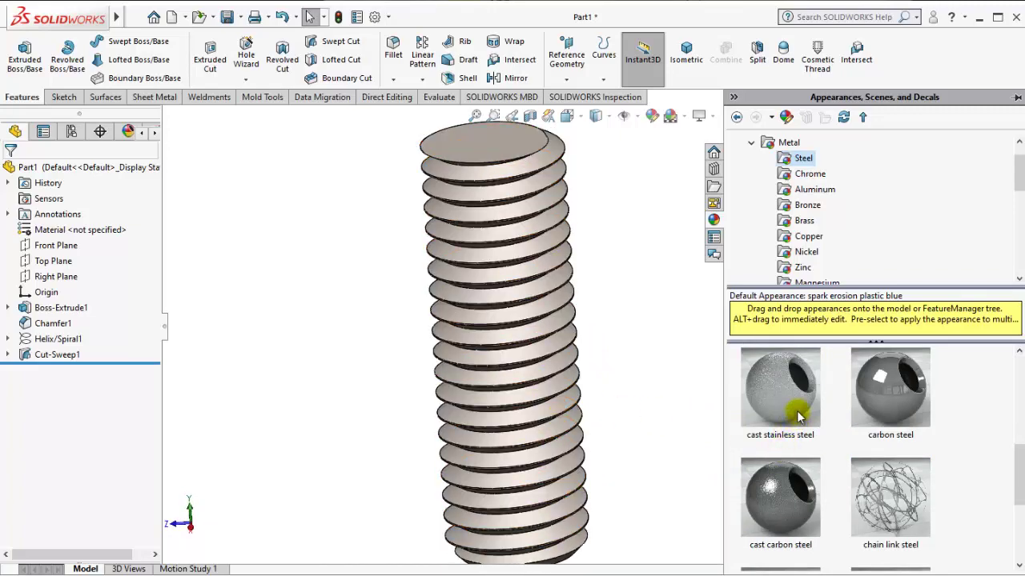
# - Orbit around the cut thread, then view the part normal to the Right Plane
pyautogui.moveTo(755, 457); pyautogui.dragTo(600, 343, button='middle')
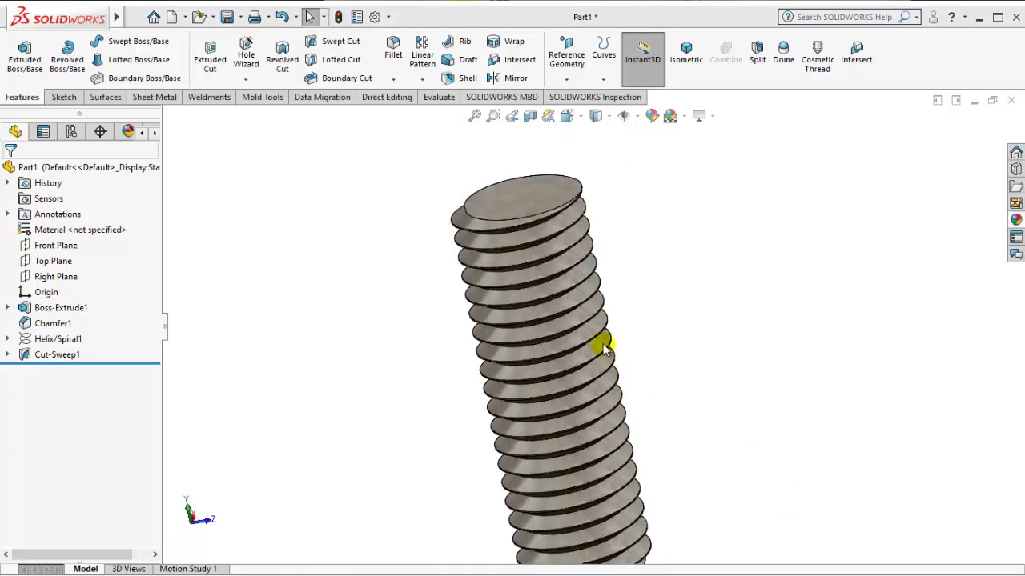
pyautogui.scroll(-3, 641, 371)
pyautogui.moveTo(640, 371); pyautogui.dragTo(555, 394, button='middle')
pyautogui.scroll(3, 555, 394)
pyautogui.scroll(2, 723, 374)
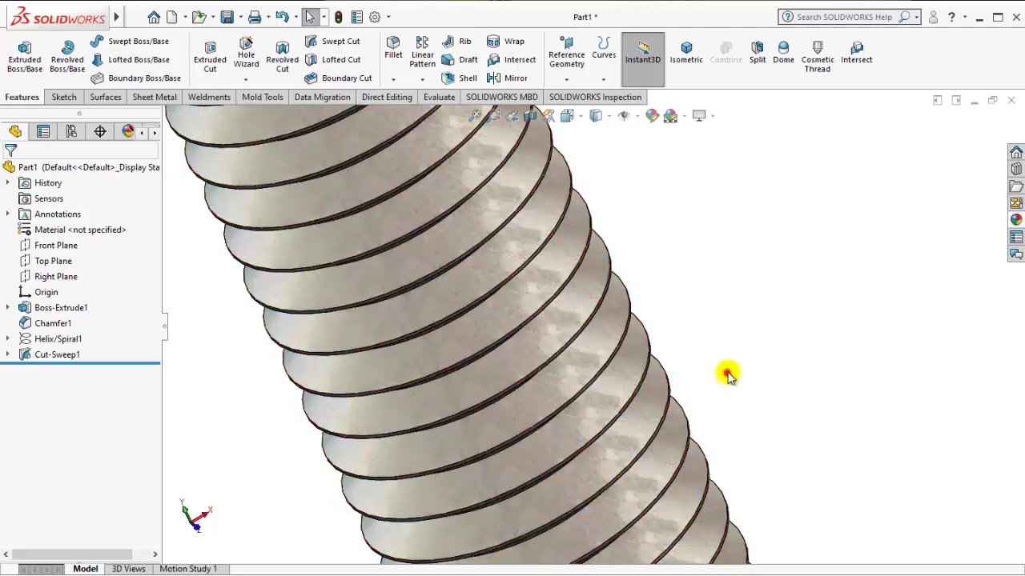
pyautogui.scroll(3, 723, 373)
pyautogui.moveTo(529, 250); pyautogui.dragTo(590, 213, button='middle')
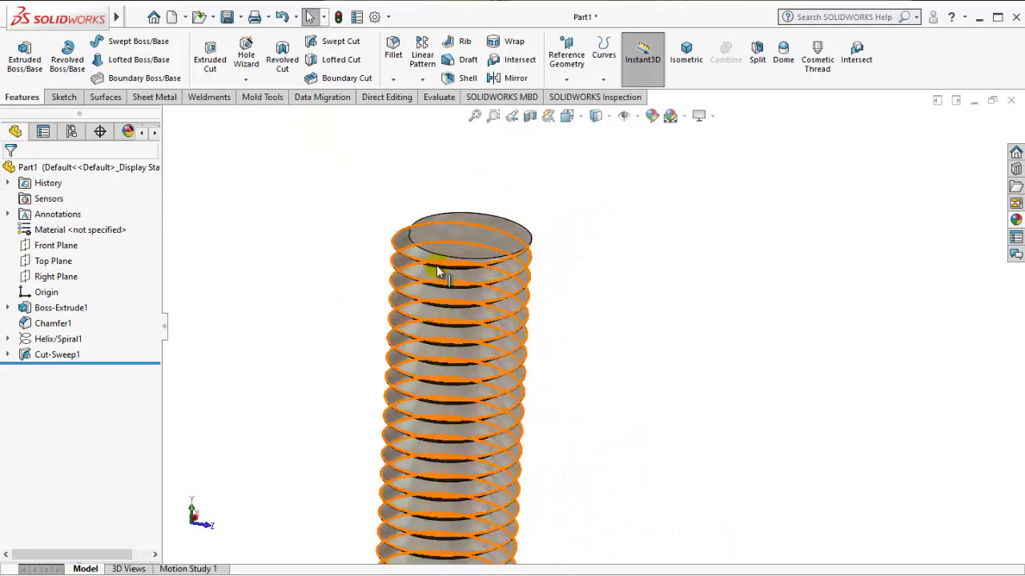
pyautogui.moveTo(435, 270); pyautogui.dragTo(473, 329, button='middle')
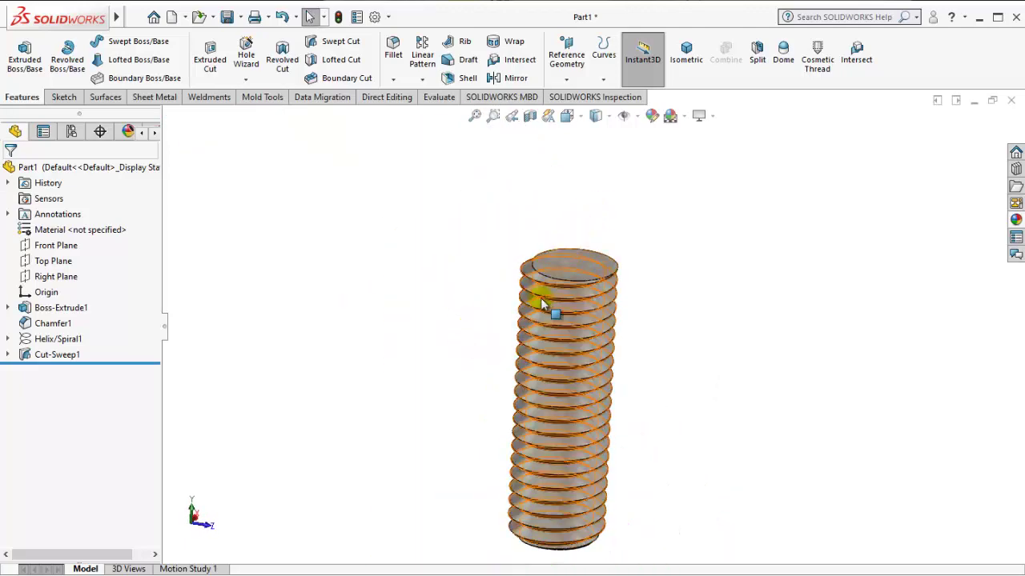
pyautogui.moveTo(588, 317); pyautogui.dragTo(529, 277, button='middle')
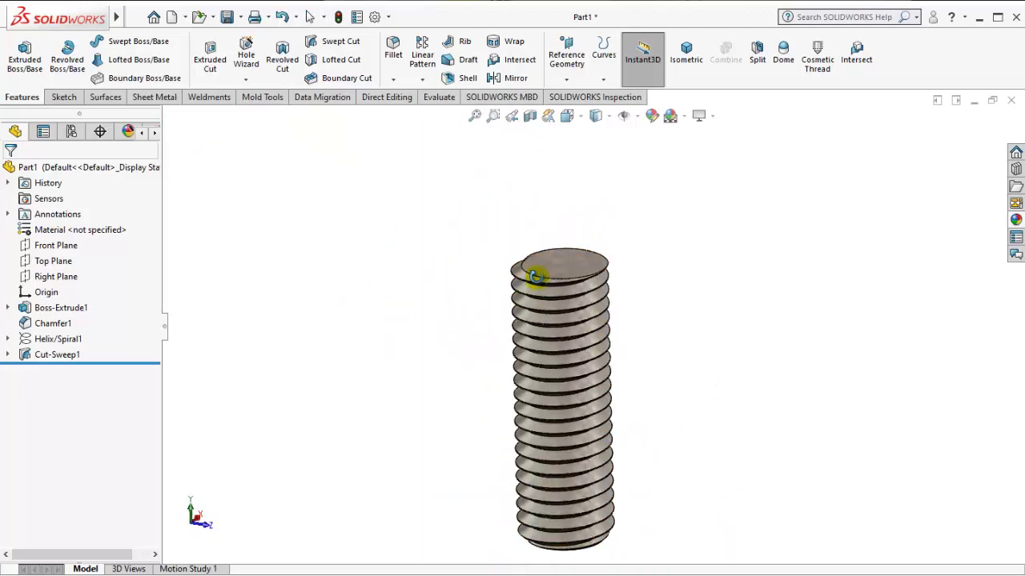
pyautogui.click(56, 263)
pyautogui.click(65, 276)
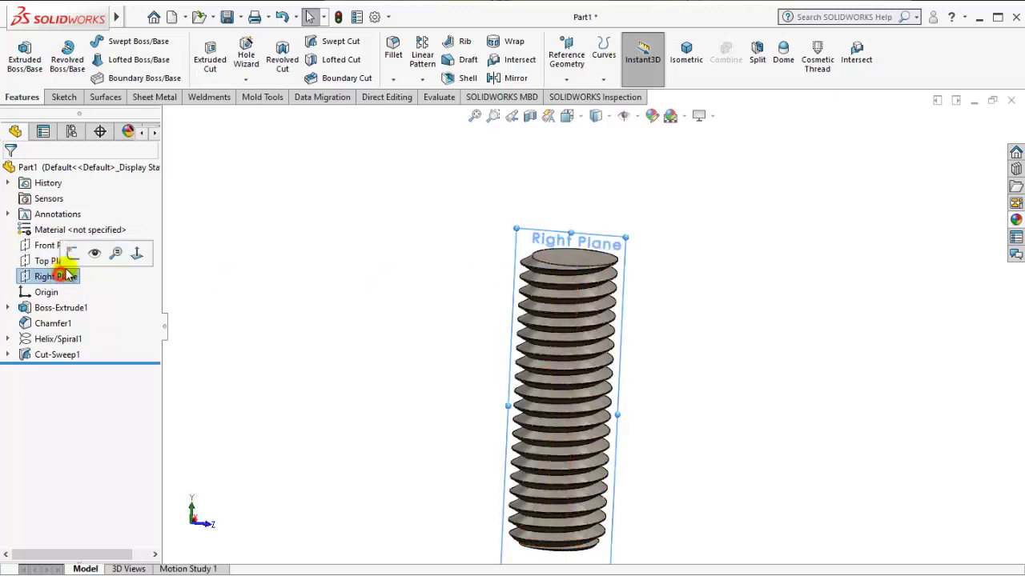
pyautogui.click(133, 256)
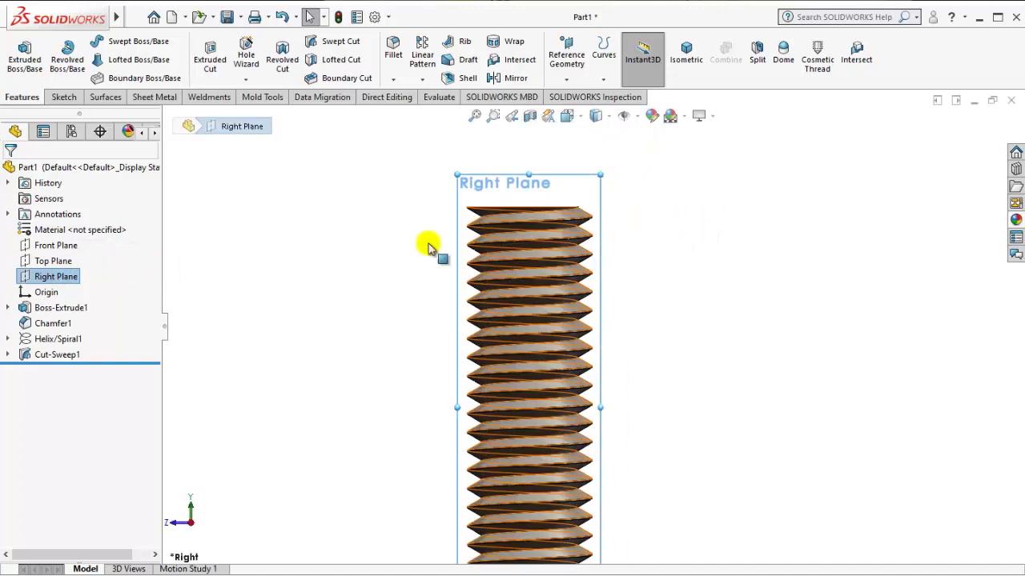
# - Start a new sketch on the Right Plane
pyautogui.rightClick(76, 275)
pyautogui.click(91, 252)
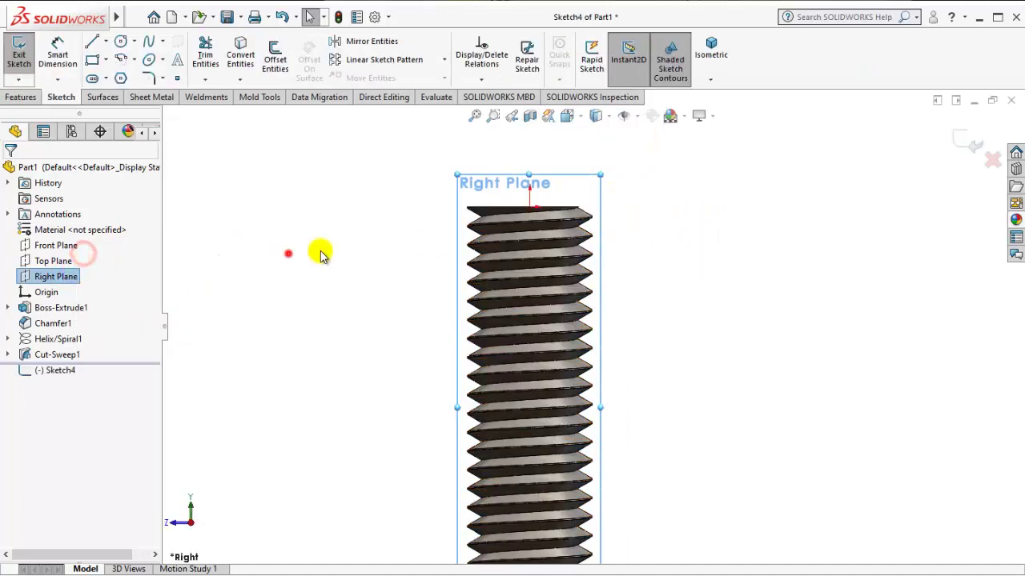
pyautogui.scroll(-2, 606, 221)
pyautogui.scroll(2, 606, 222)
pyautogui.scroll(1, 606, 222)
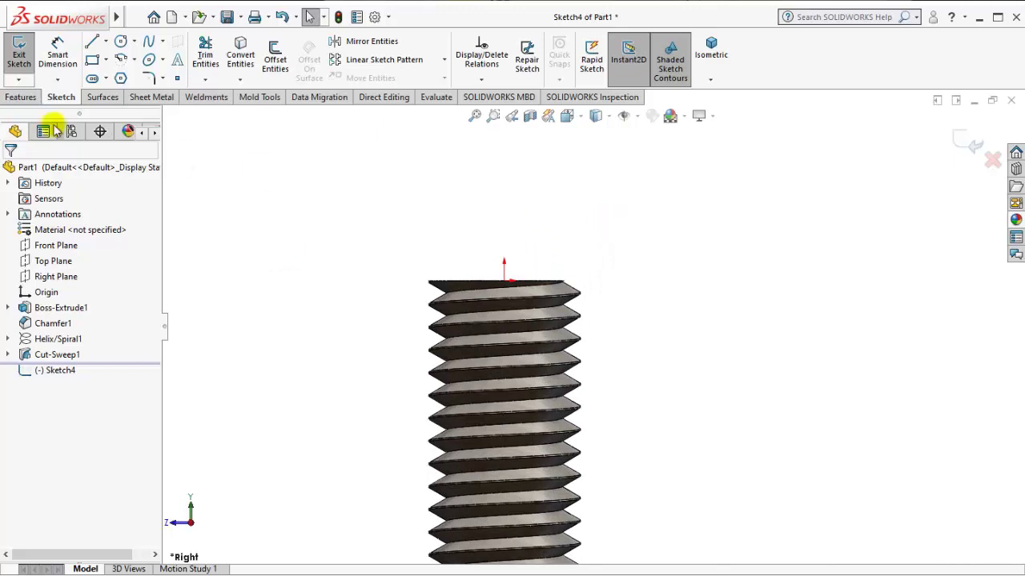
# - Draw a closed L-shaped line profile from the origin above the threaded end
pyautogui.press('l')
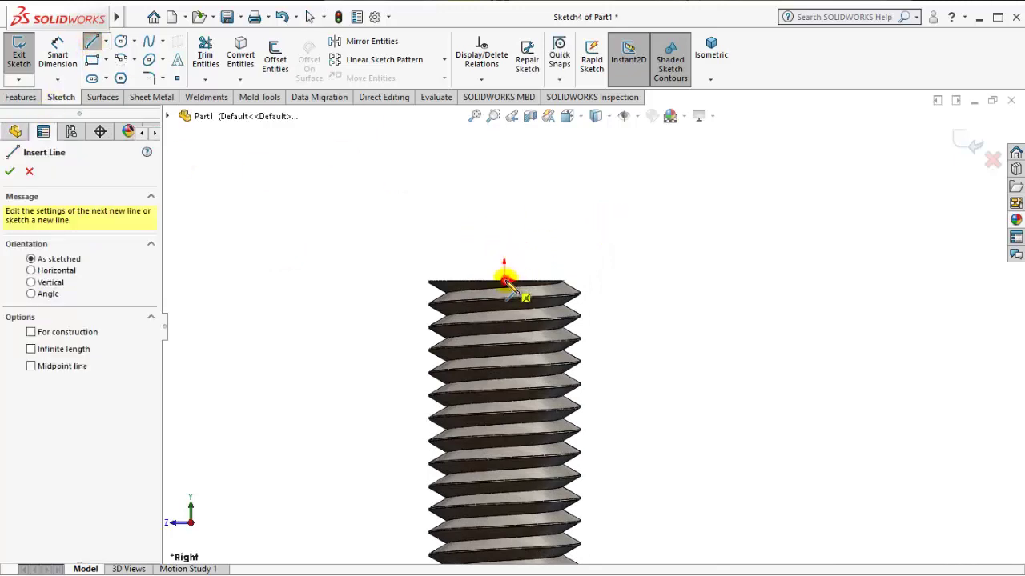
pyautogui.click(505, 281)
pyautogui.click(585, 281)
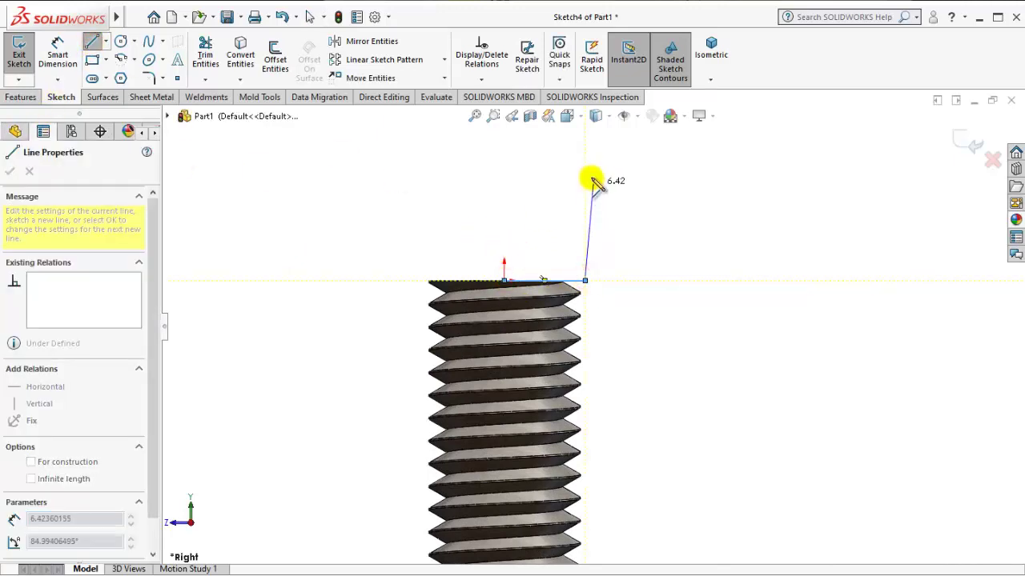
pyautogui.scroll(1, 595, 206)
pyautogui.scroll(1, 594, 204)
pyautogui.click(589, 210)
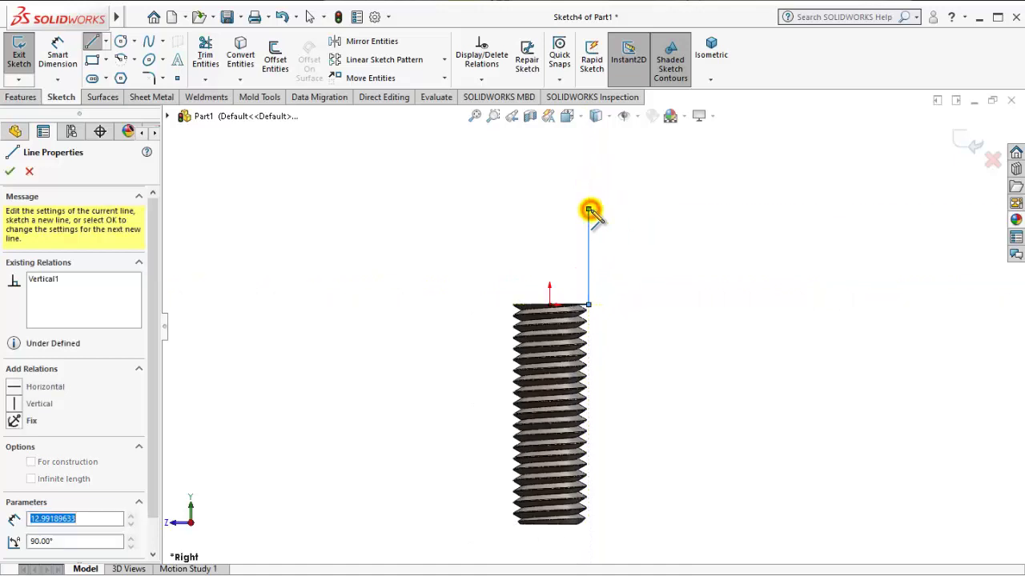
pyautogui.click(637, 210)
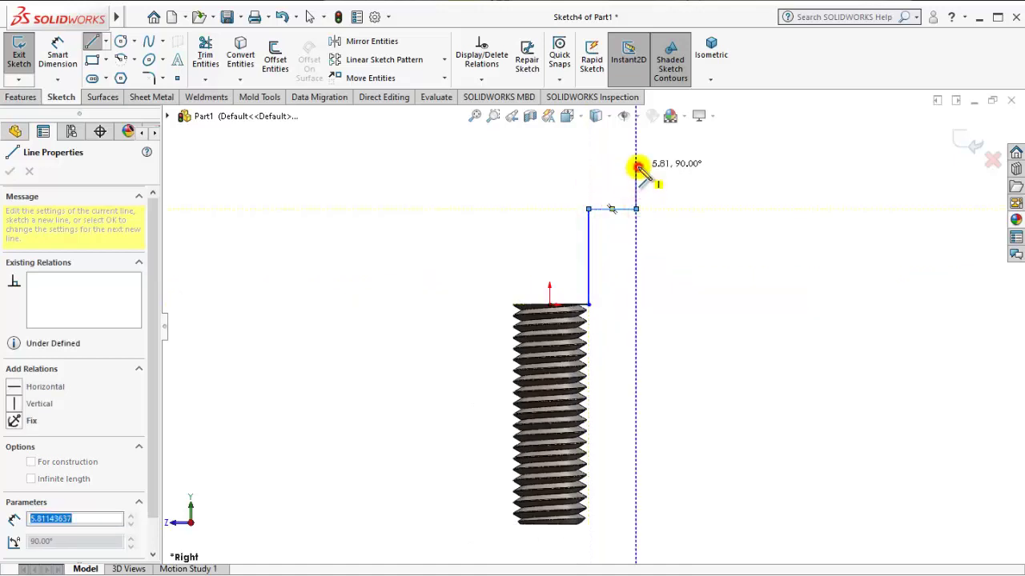
pyautogui.click(637, 166)
pyautogui.click(549, 166)
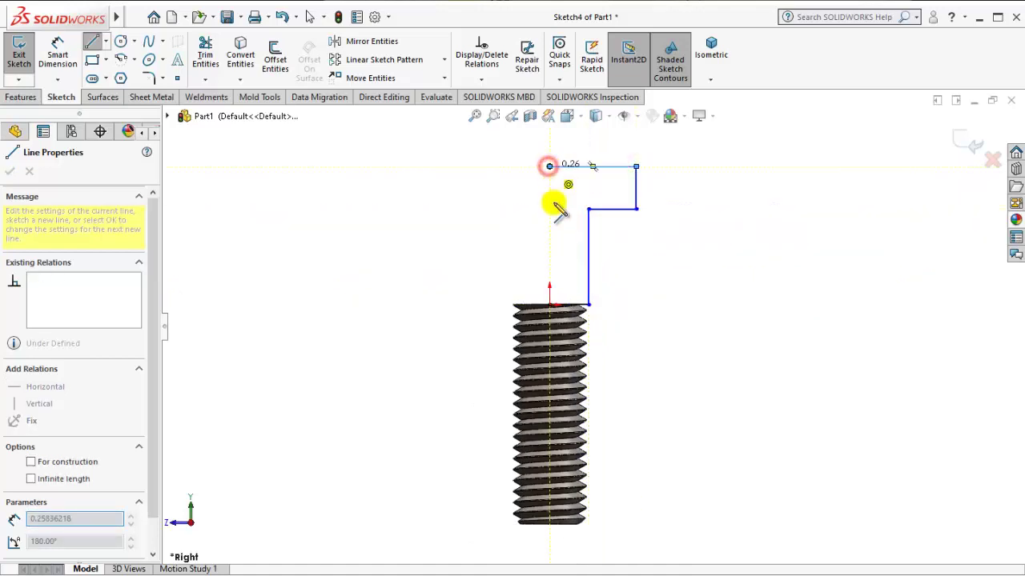
pyautogui.click(549, 304)
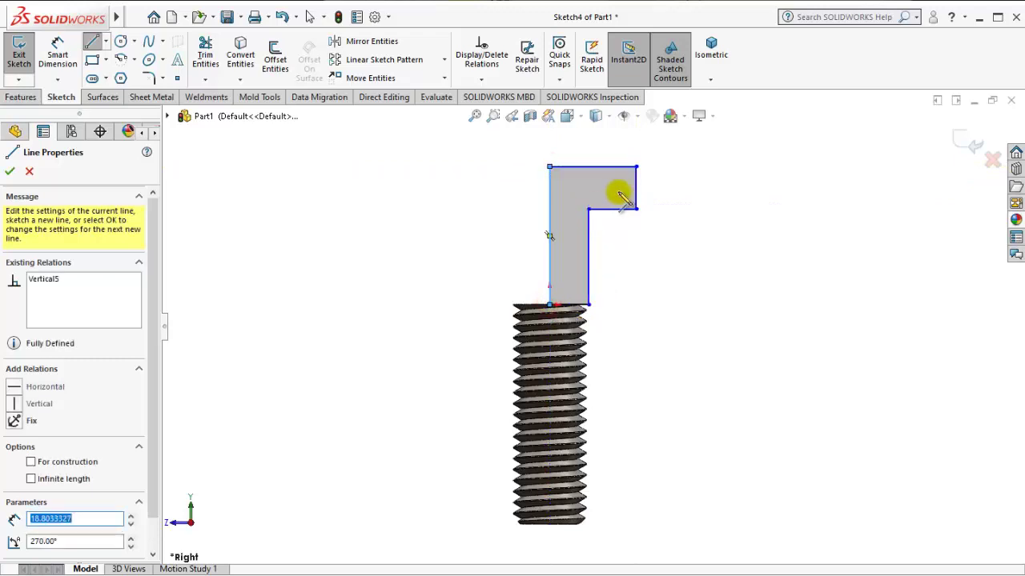
pyautogui.scroll(-2, 624, 198)
pyautogui.scroll(-1, 639, 158)
pyautogui.scroll(1, 618, 156)
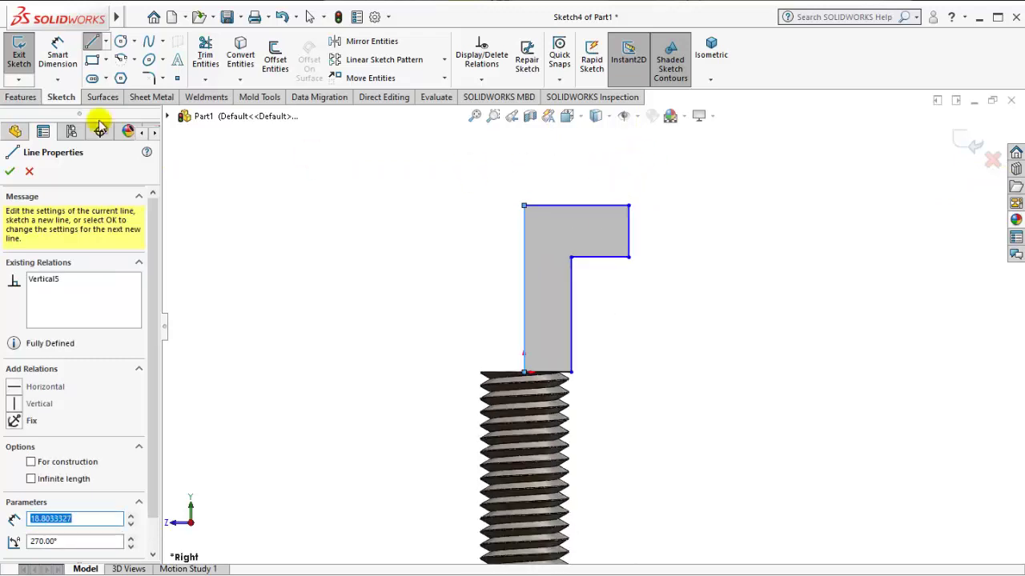
# - Begin a Smart Dimension on the profile's top edge
pyautogui.click(58, 56)
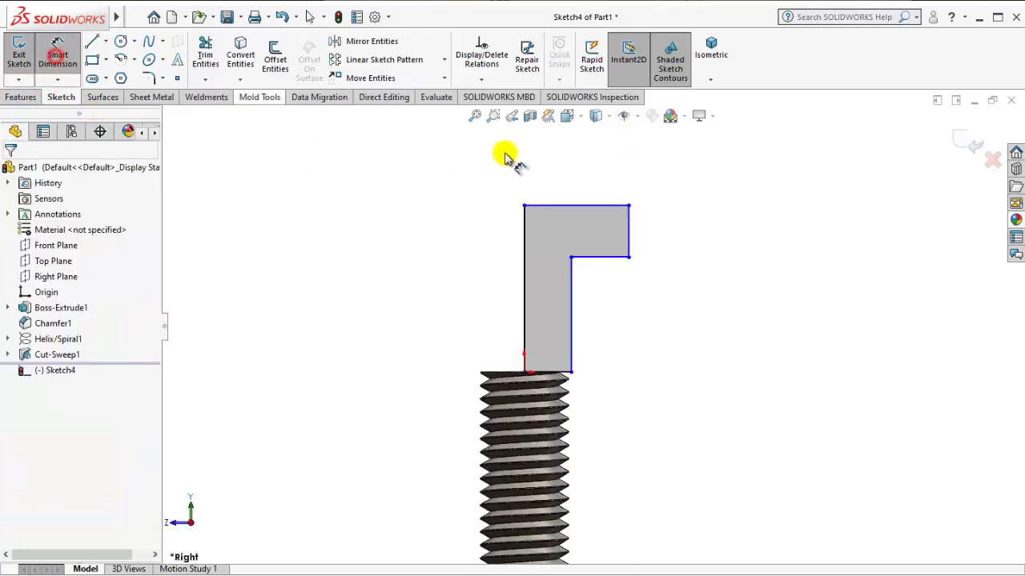
pyautogui.click(560, 179)
pyautogui.click(572, 183)
# - Dimension the top line to 10 mm and the short right vertical line to 7 mm
pyautogui.write('10')
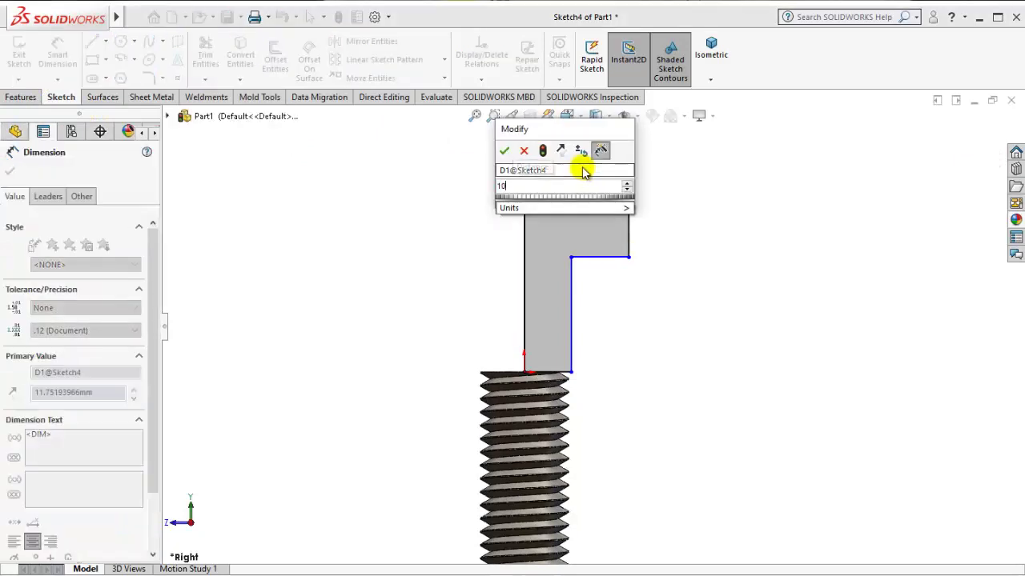
pyautogui.click(507, 152)
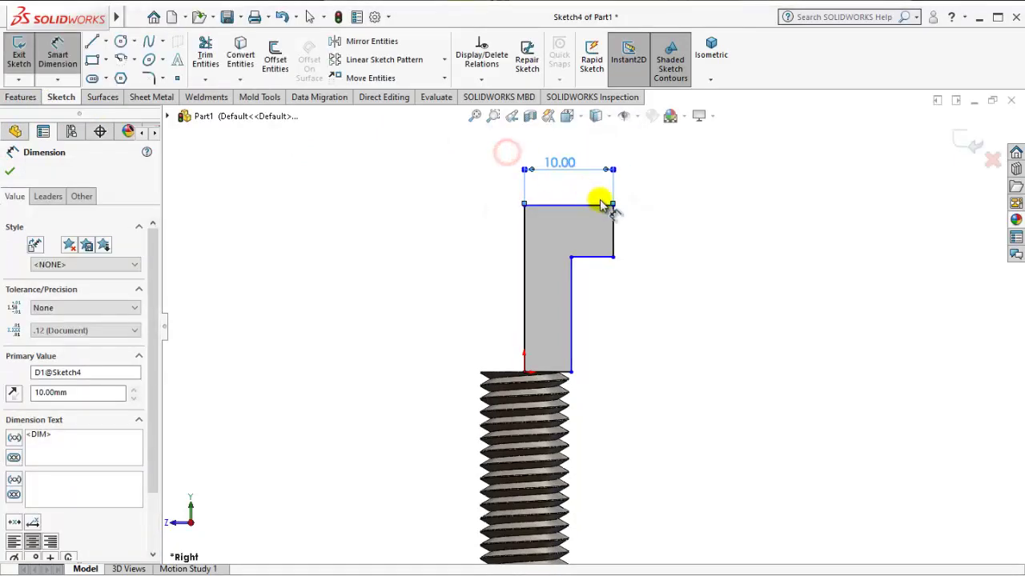
pyautogui.click(611, 224)
pyautogui.click(664, 229)
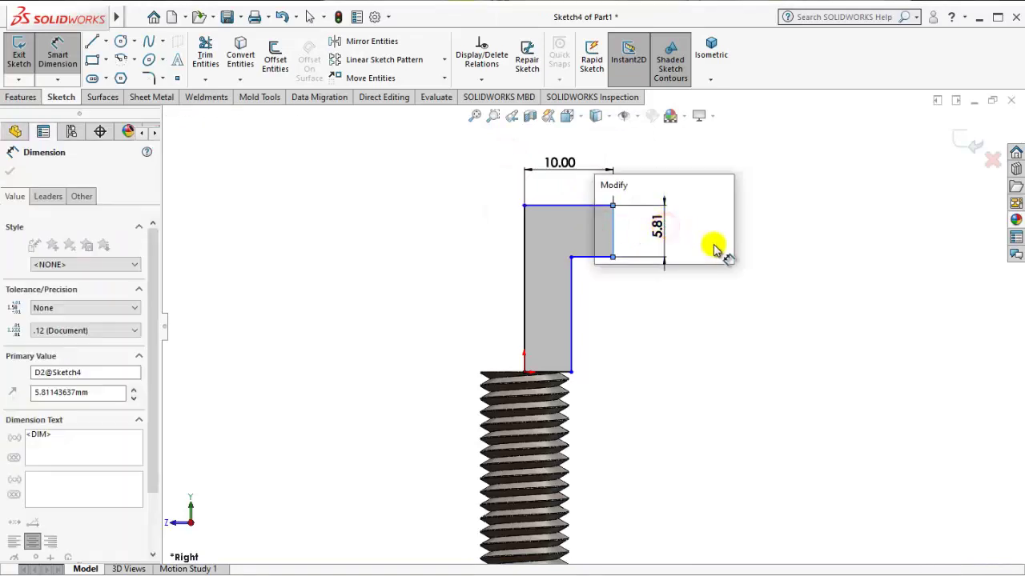
pyautogui.write('7')
pyautogui.press('Return')
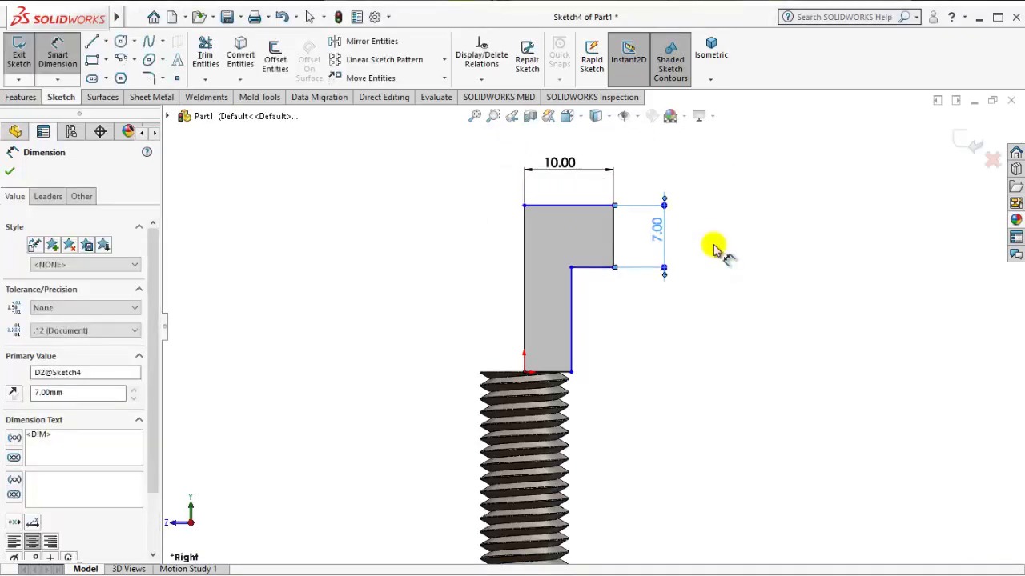
# - Dimension the inner vertical line to 10 mm and the axis offset to 5 mm
pyautogui.click(573, 305)
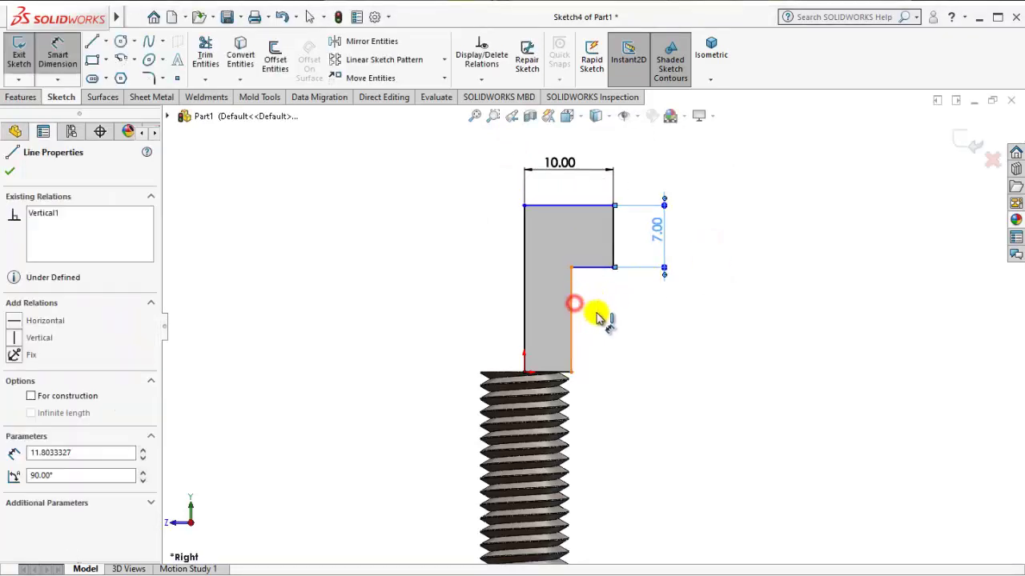
pyautogui.click(606, 317)
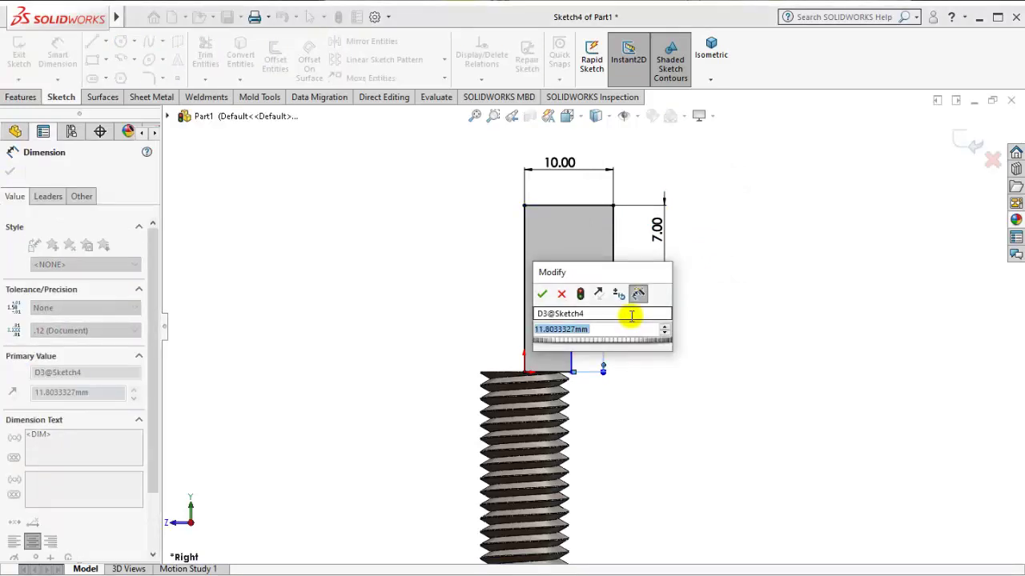
pyautogui.write('10')
pyautogui.press('Return')
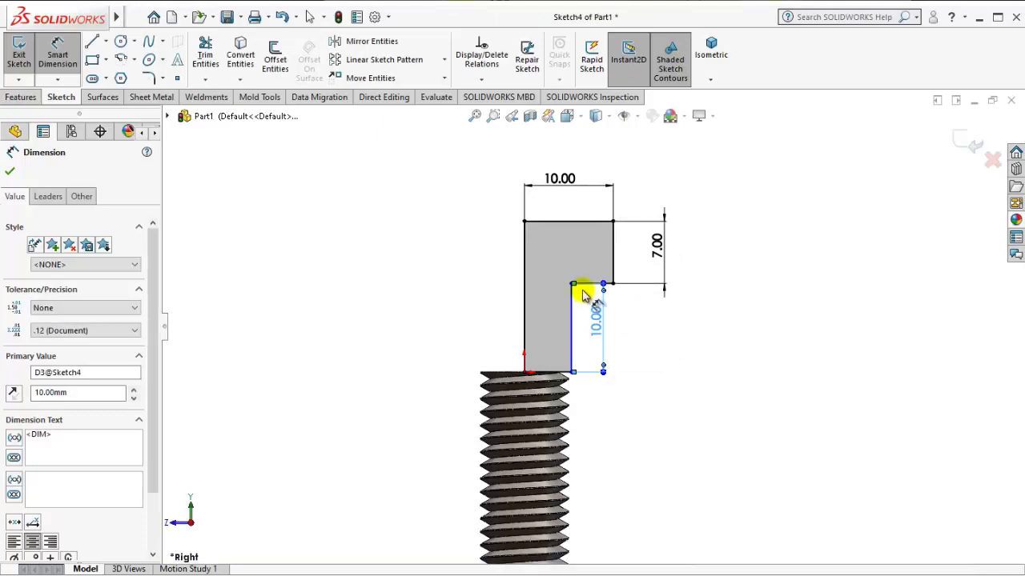
pyautogui.click(525, 321)
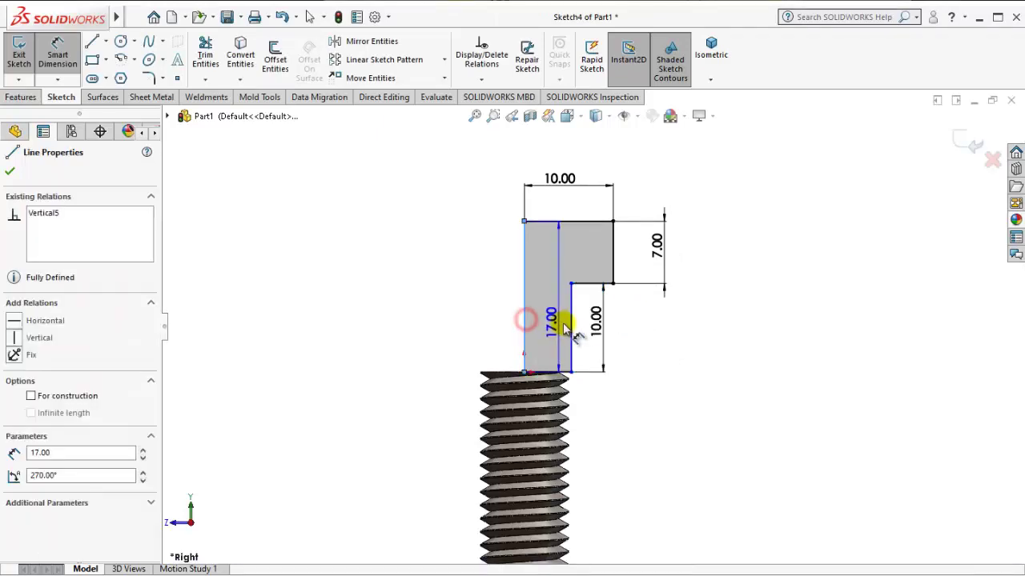
pyautogui.click(480, 322)
pyautogui.write('5')
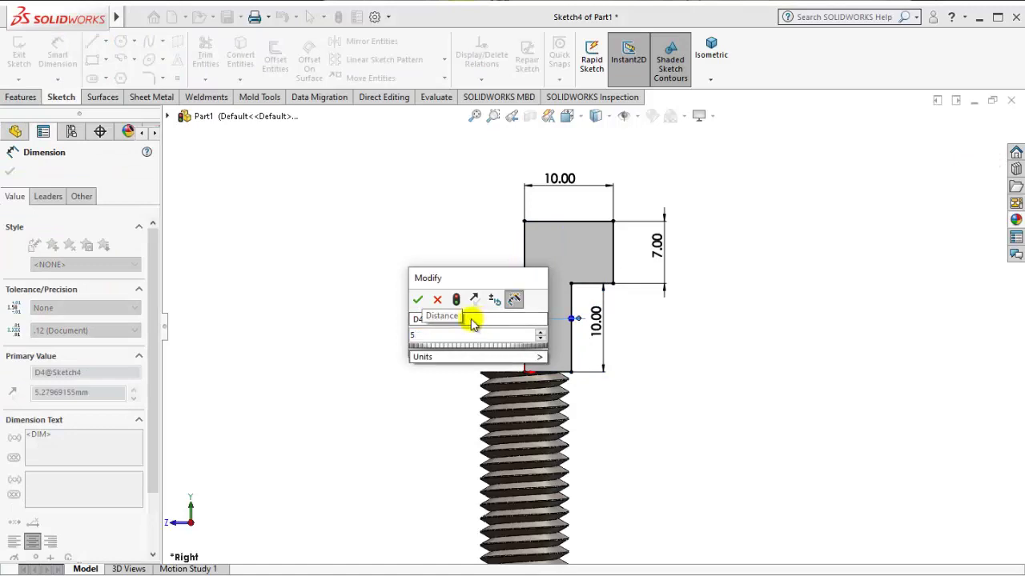
pyautogui.click(417, 302)
pyautogui.click(687, 354)
pyautogui.scroll(3, 686, 355)
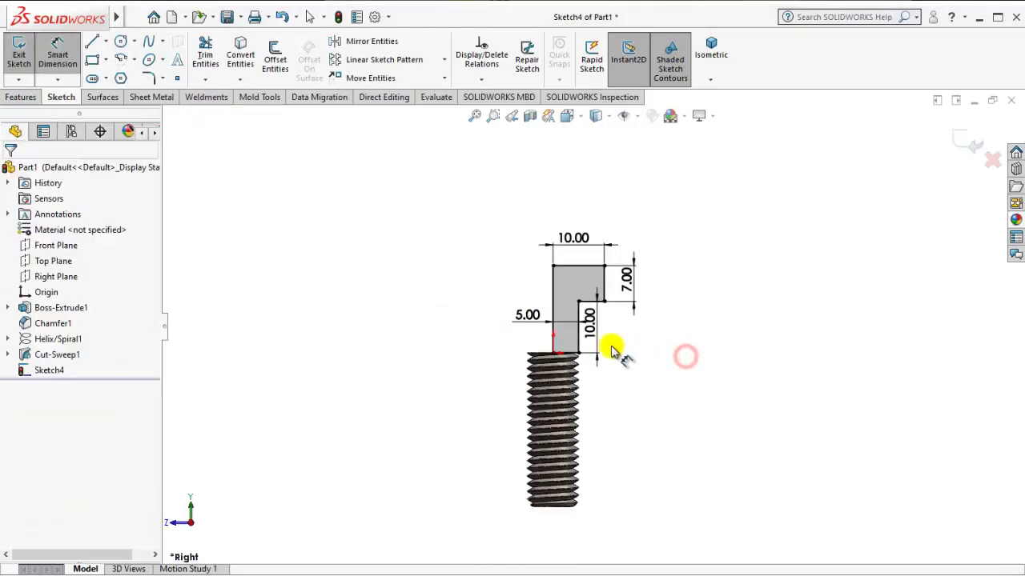
pyautogui.moveTo(616, 385); pyautogui.dragTo(671, 395, button='middle')
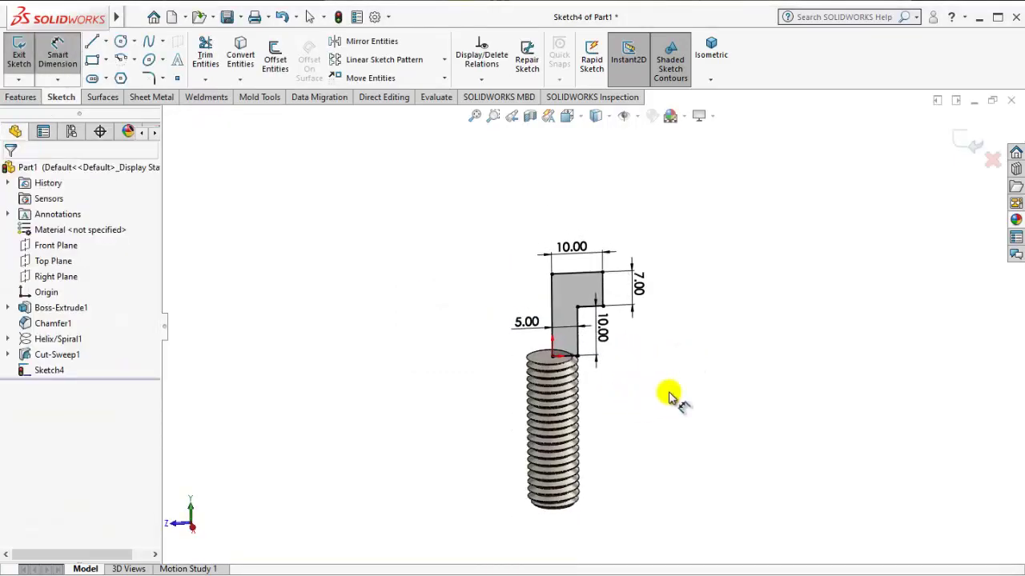
# - Revolve Sketch4 360° about its left vertical line to form the bolt head
pyautogui.click(16, 98)
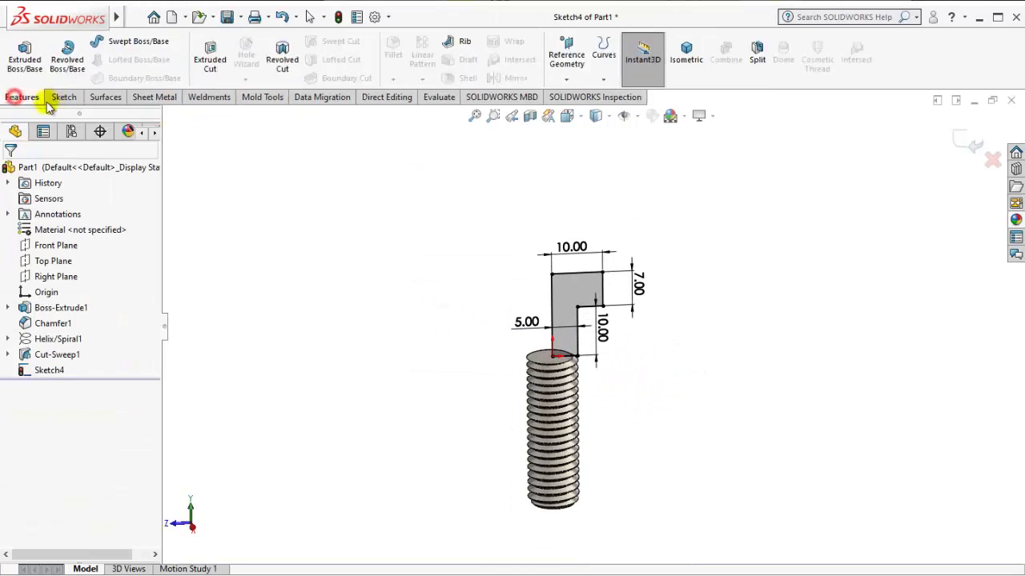
pyautogui.click(76, 66)
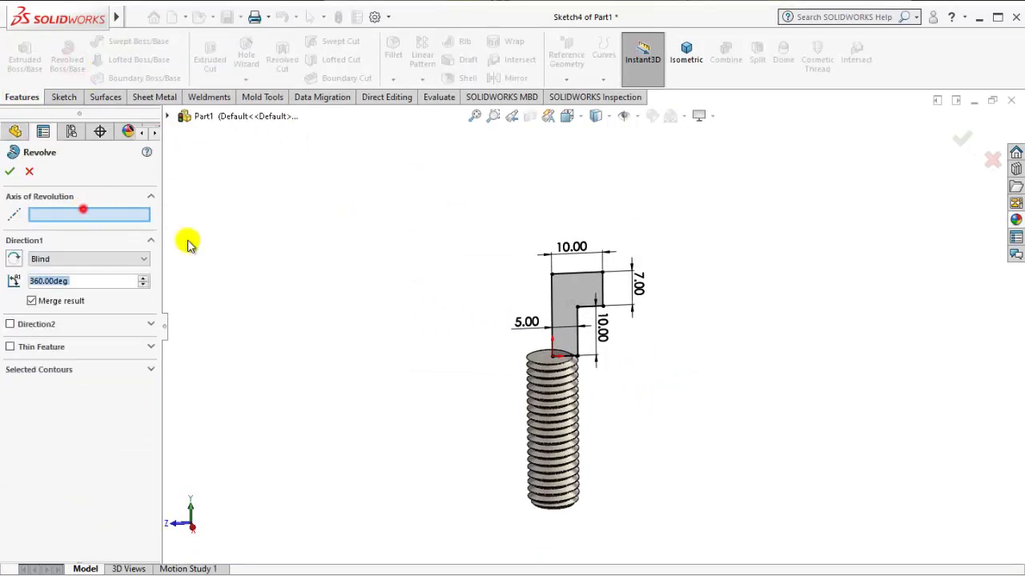
pyautogui.click(549, 294)
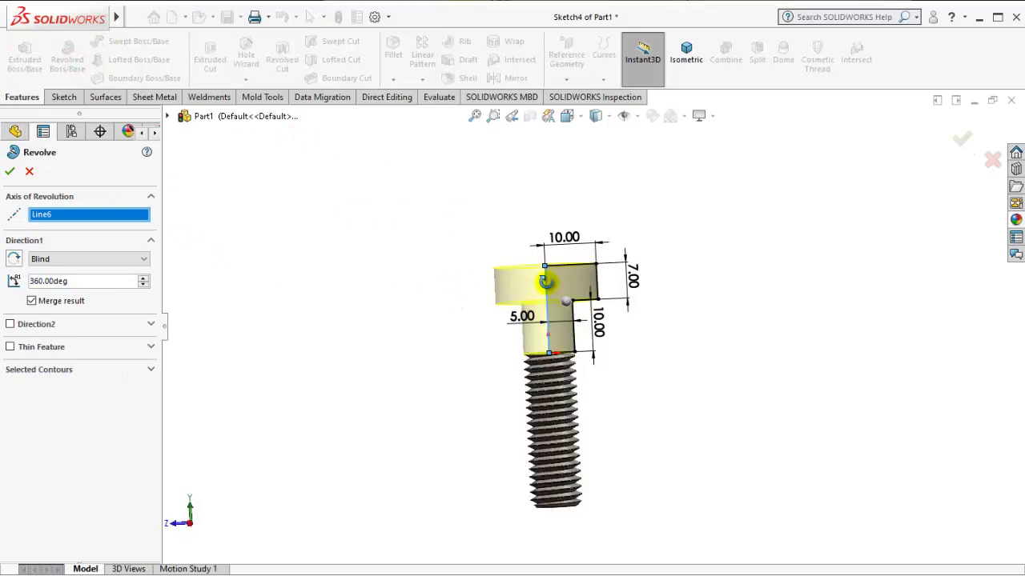
pyautogui.click(11, 175)
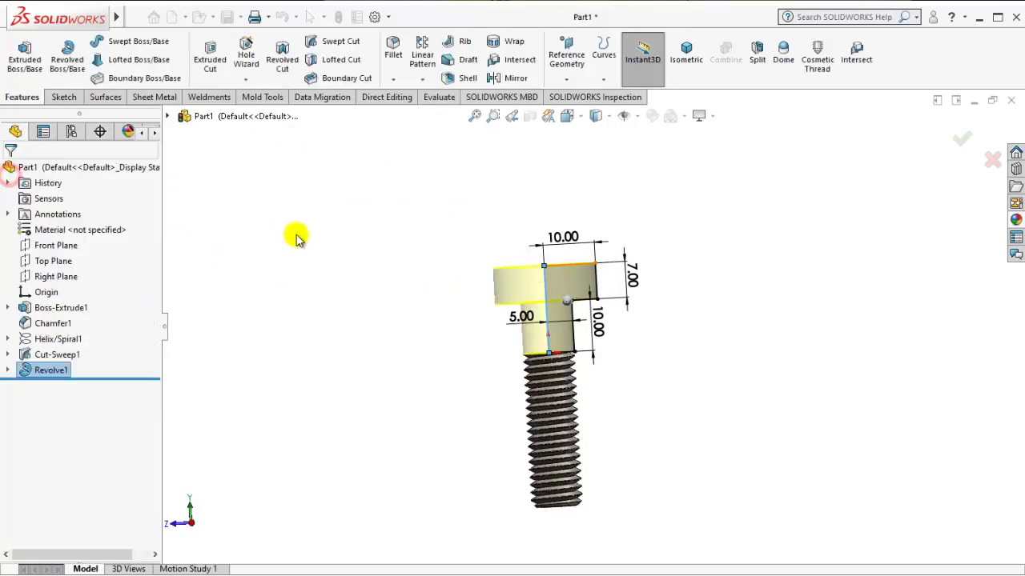
pyautogui.moveTo(602, 353)
pyautogui.mouseDown(button='middle')
pyautogui.moveTo(475, 382)
pyautogui.moveTo(439, 428)
pyautogui.moveTo(386, 313)
pyautogui.moveTo(422, 422)
pyautogui.moveTo(475, 470)
pyautogui.moveTo(549, 432)
pyautogui.mouseUp(button='middle')
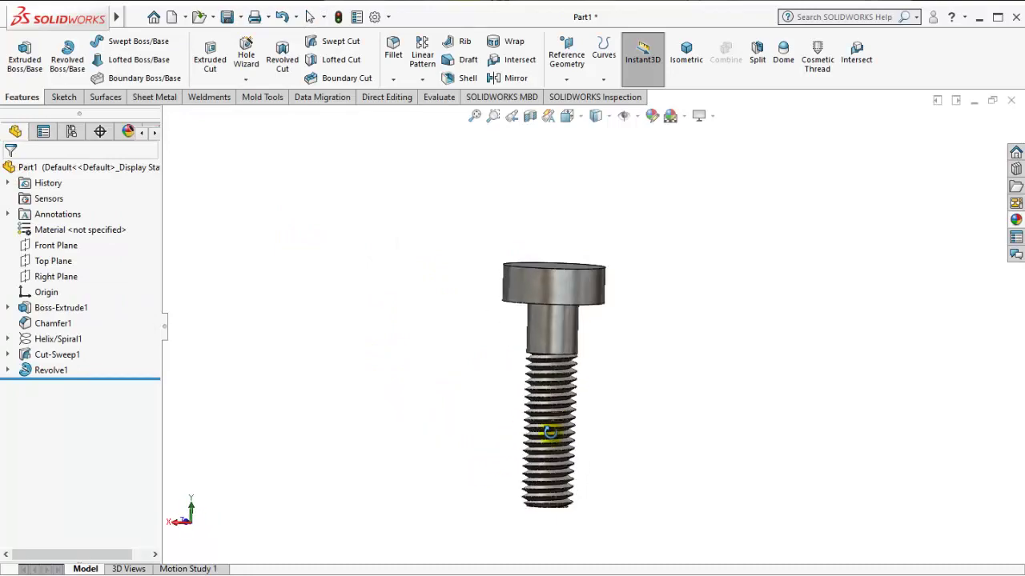
pyautogui.scroll(-3, 587, 364)
pyautogui.scroll(-3, 503, 309)
pyautogui.moveTo(503, 309)
pyautogui.mouseDown(button='middle')
pyautogui.moveTo(476, 251)
pyautogui.moveTo(514, 282)
pyautogui.moveTo(590, 277)
pyautogui.moveTo(677, 243)
pyautogui.moveTo(689, 213)
pyautogui.moveTo(654, 253)
pyautogui.moveTo(542, 286)
pyautogui.moveTo(471, 288)
pyautogui.mouseUp(button='middle')
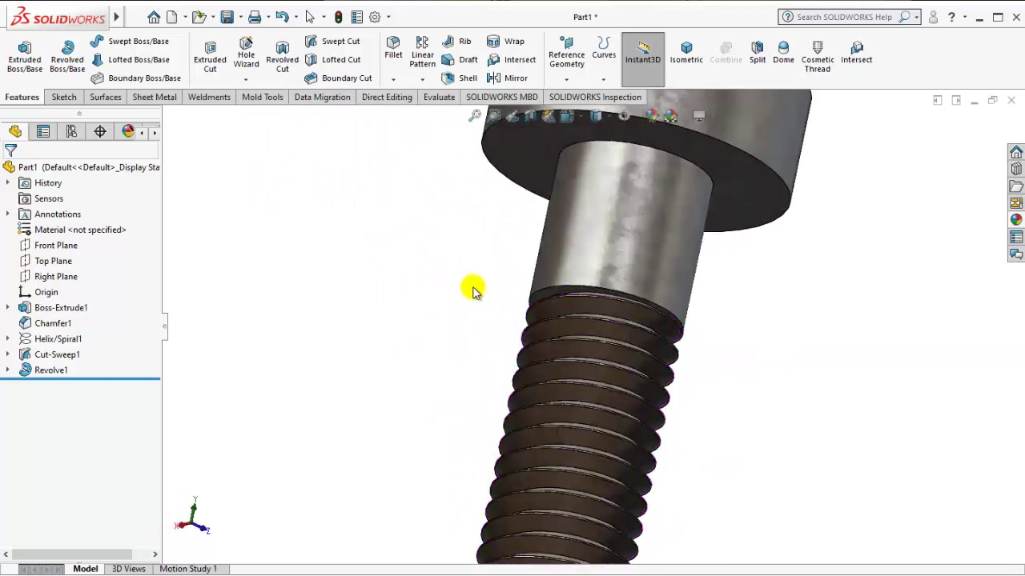
pyautogui.moveTo(684, 329)
pyautogui.mouseDown(button='middle')
pyautogui.moveTo(590, 336)
pyautogui.moveTo(533, 299)
pyautogui.moveTo(529, 265)
pyautogui.moveTo(547, 280)
pyautogui.moveTo(496, 286)
pyautogui.moveTo(530, 265)
pyautogui.moveTo(584, 339)
pyautogui.moveTo(787, 364)
pyautogui.mouseUp(button='middle')
pyautogui.scroll(2, 738, 301)
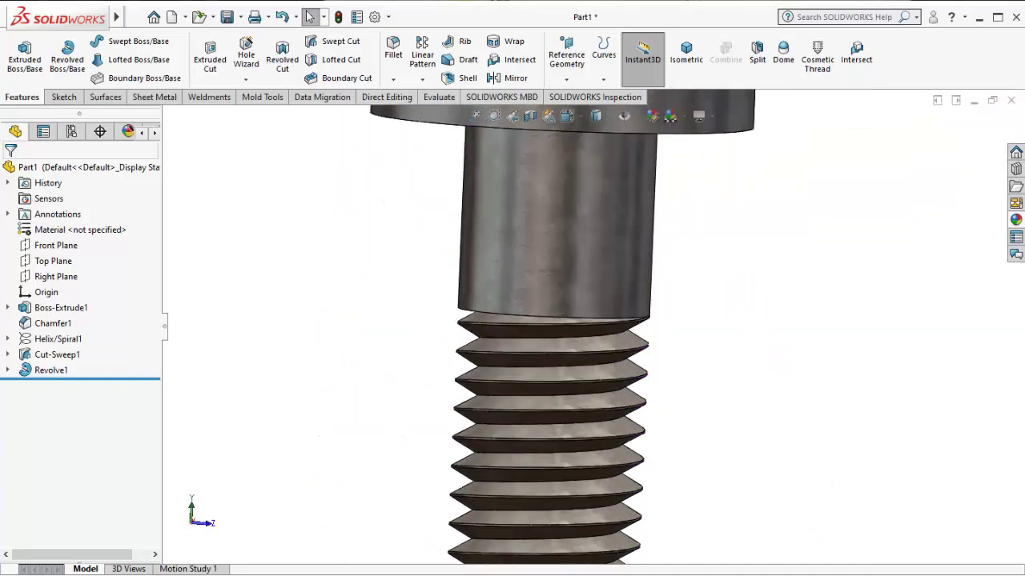
pyautogui.scroll(4, 764, 436)
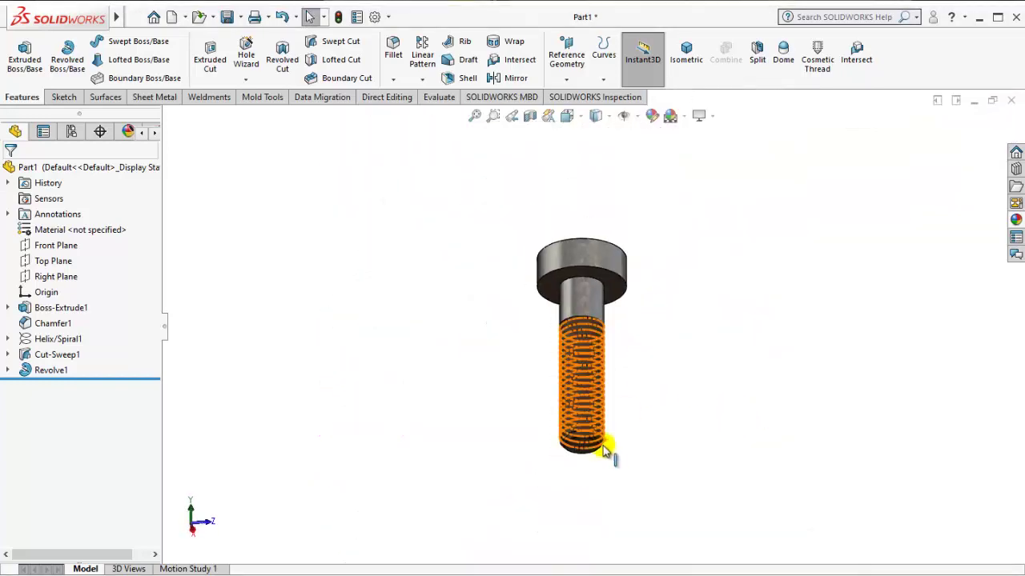
pyautogui.scroll(-3, 605, 451)
pyautogui.scroll(-2, 720, 389)
pyautogui.scroll(-2, 720, 389)
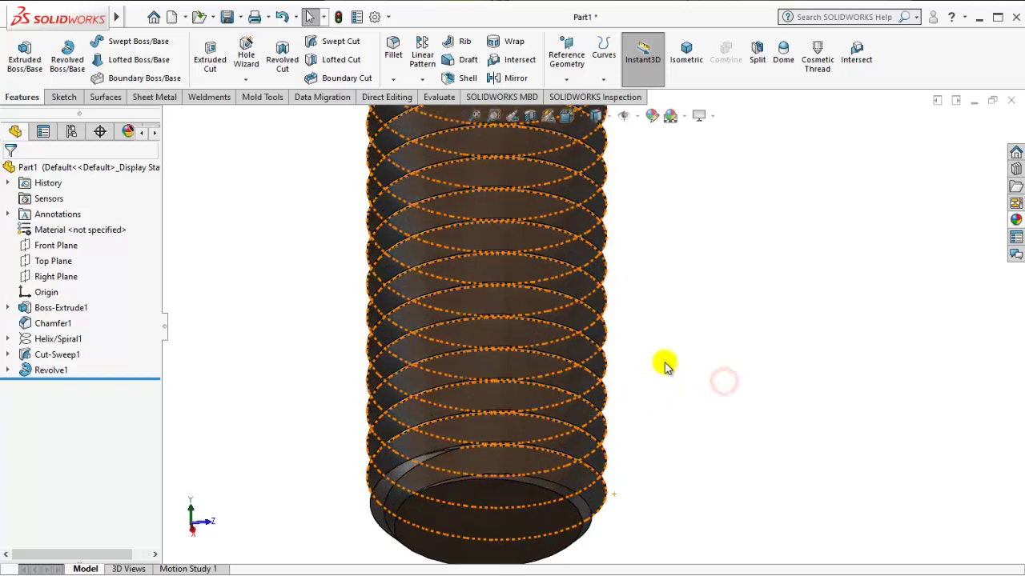
pyautogui.moveTo(658, 382)
pyautogui.mouseDown(button='middle')
pyautogui.moveTo(567, 407)
pyautogui.moveTo(788, 411)
pyautogui.mouseUp(button='middle')
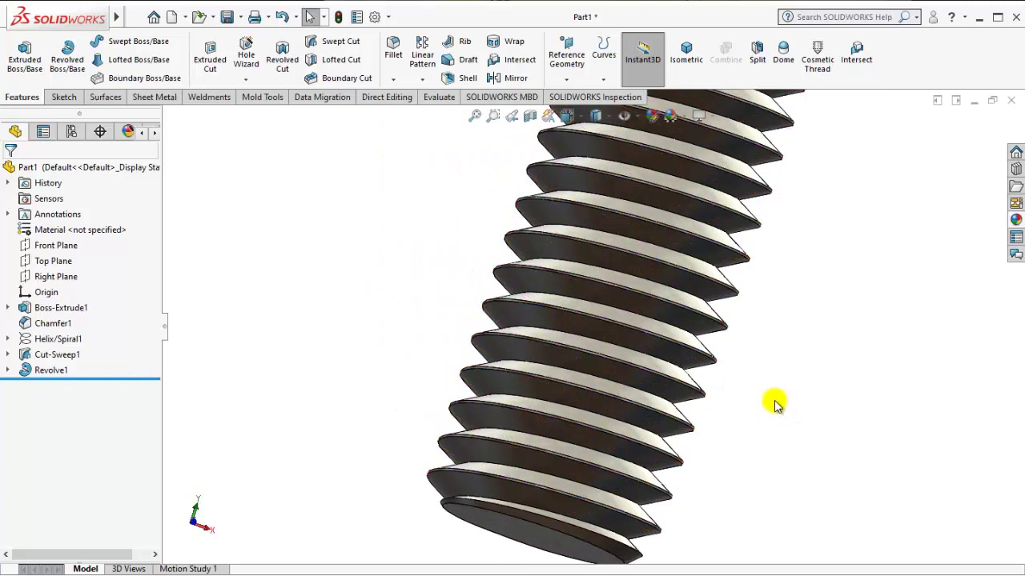
pyautogui.scroll(3, 750, 325)
pyautogui.scroll(2, 723, 229)
pyautogui.moveTo(766, 205)
pyautogui.mouseDown(button='middle')
pyautogui.moveTo(779, 290)
pyautogui.moveTo(611, 179)
pyautogui.mouseUp(button='middle')
pyautogui.scroll(-2, 561, 267)
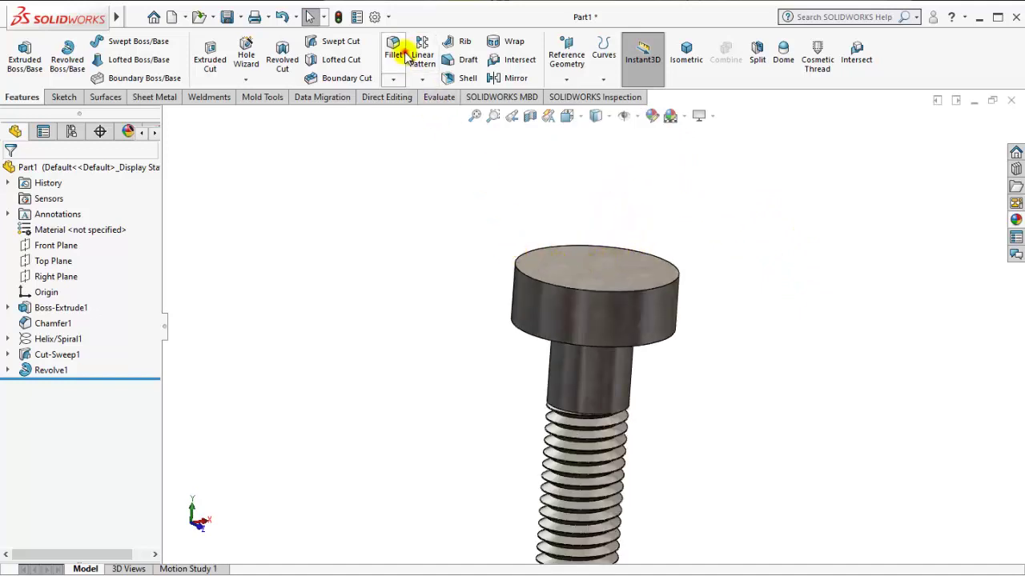
# - Fillet the bolt head's top edge with a 1.8 mm radius
pyautogui.click(559, 286)
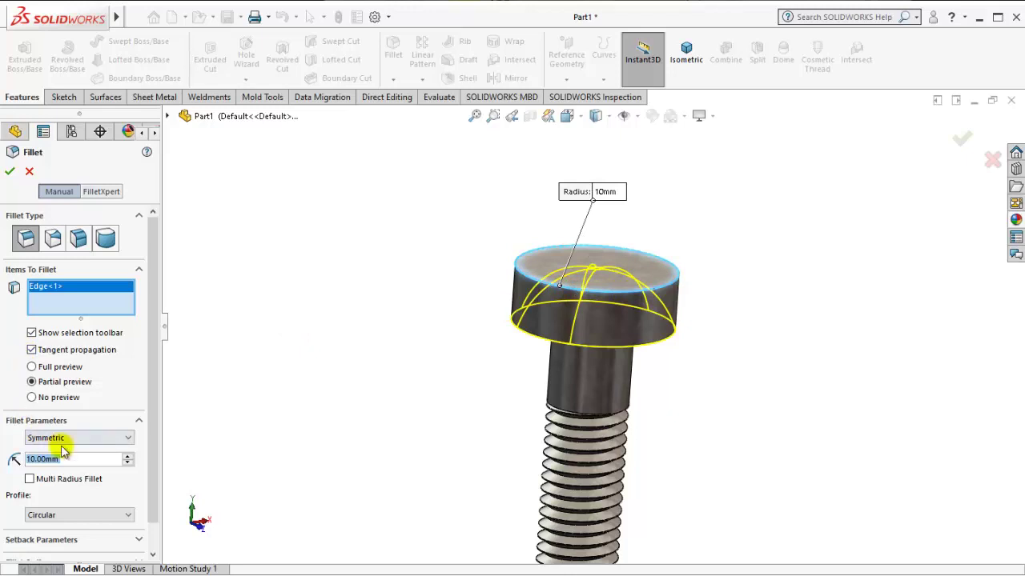
pyautogui.write('1.8')
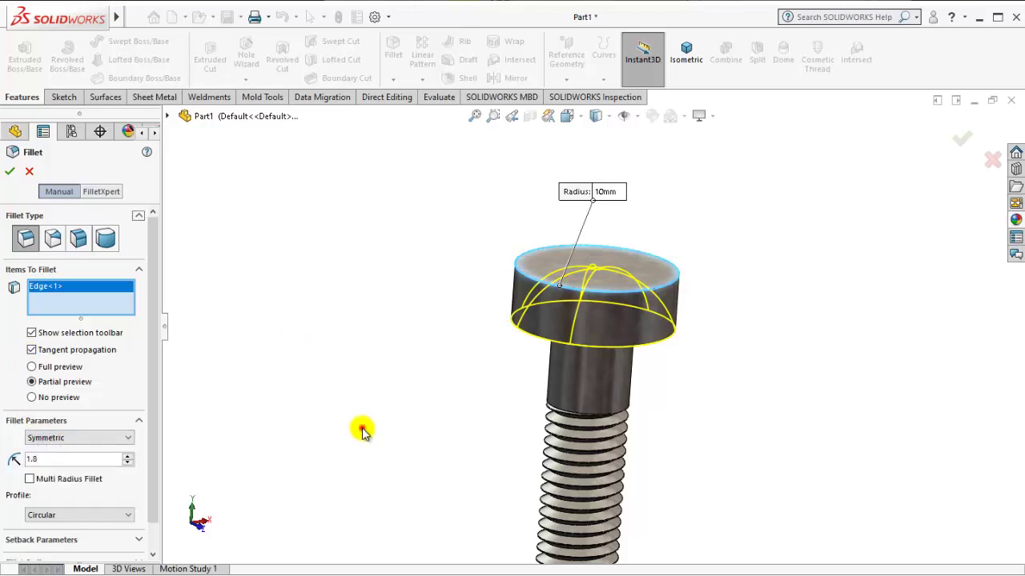
pyautogui.click(361, 428)
pyautogui.moveTo(439, 407)
pyautogui.mouseDown(button='middle')
pyautogui.moveTo(590, 377)
pyautogui.moveTo(584, 336)
pyautogui.moveTo(613, 348)
pyautogui.mouseUp(button='middle')
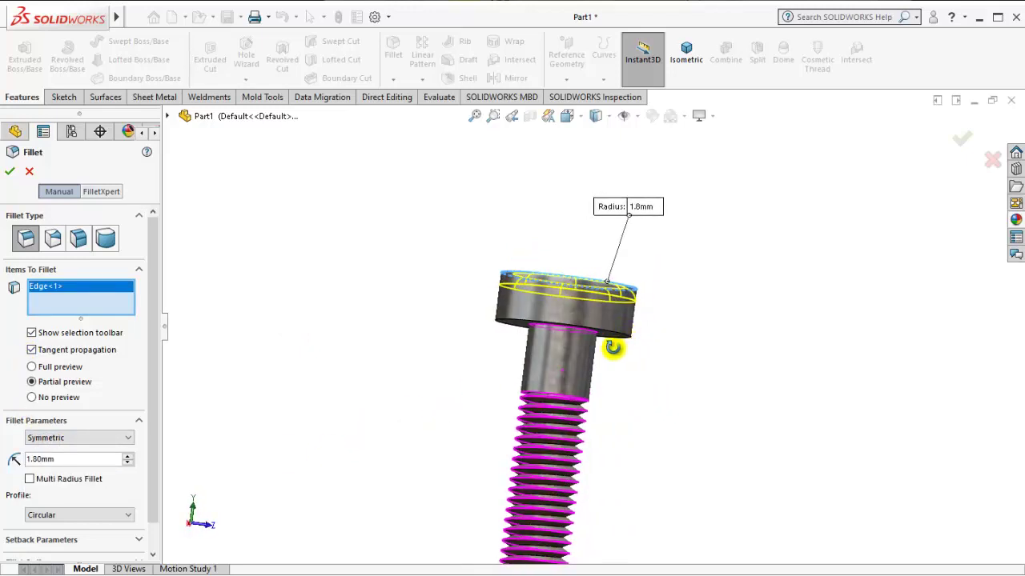
pyautogui.press('Return')
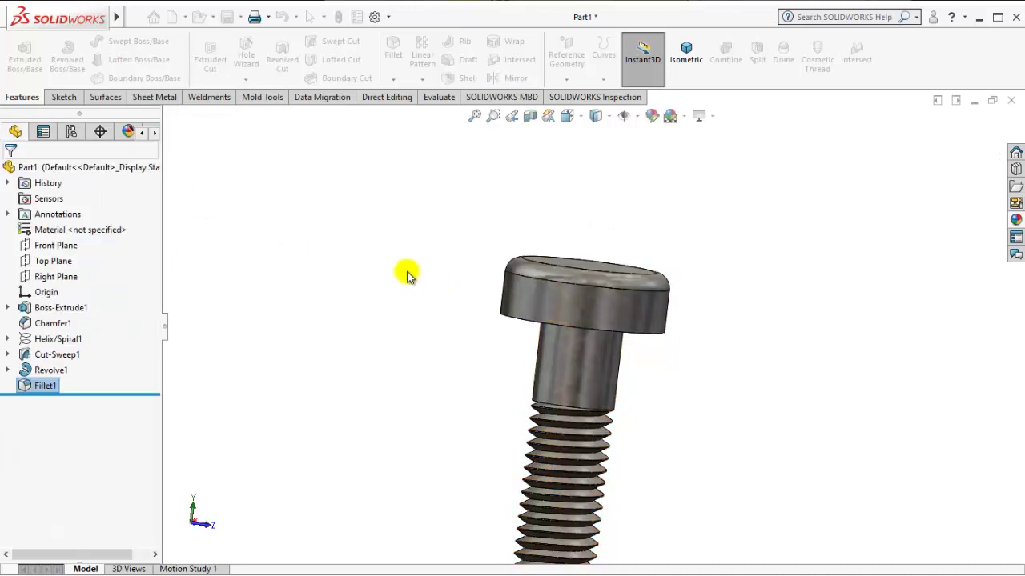
pyautogui.moveTo(488, 277)
pyautogui.mouseDown(button='middle')
pyautogui.moveTo(521, 375)
pyautogui.moveTo(535, 299)
pyautogui.moveTo(499, 334)
pyautogui.moveTo(583, 245)
pyautogui.mouseUp(button='middle')
# - Sketch a hexagon centred on the origin on the bolt head's top face
pyautogui.click(583, 245)
pyautogui.click(694, 200)
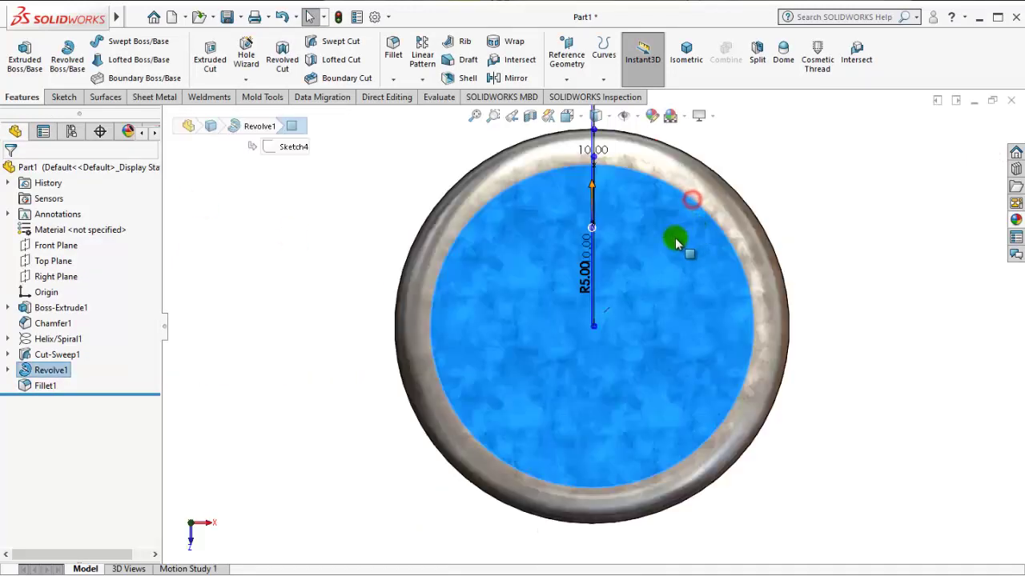
pyautogui.click(701, 226)
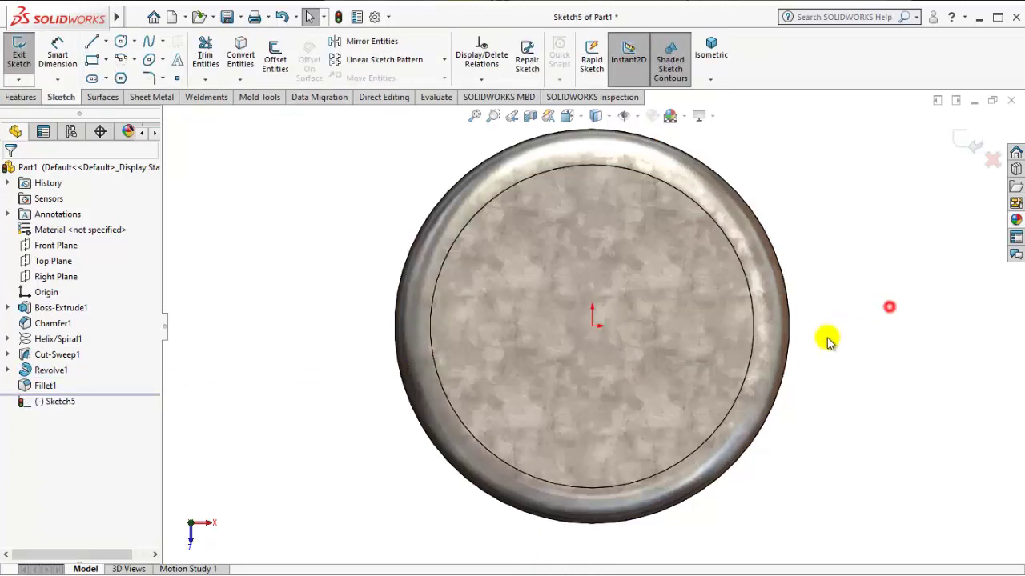
pyautogui.click(121, 78)
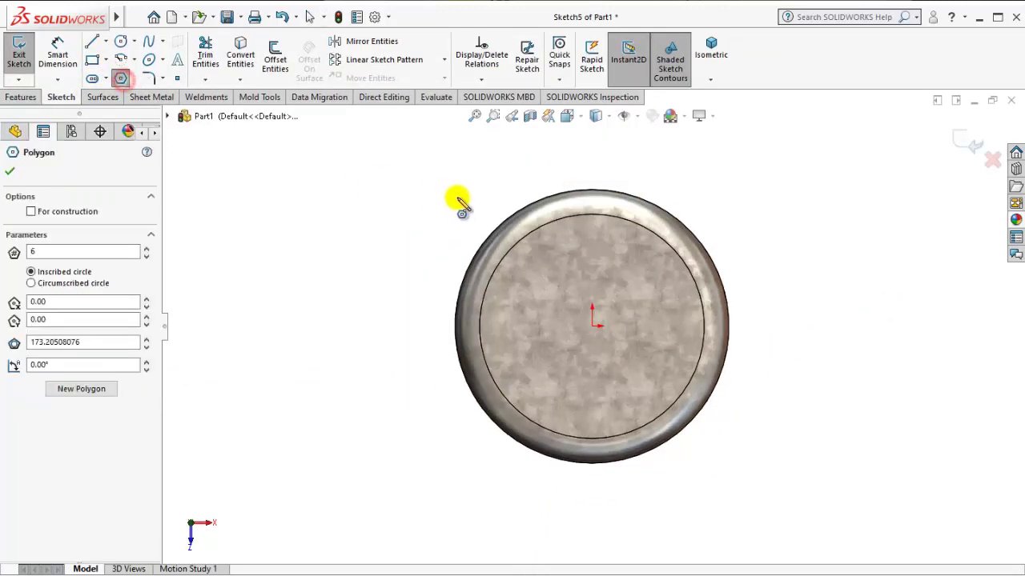
pyautogui.click(592, 324)
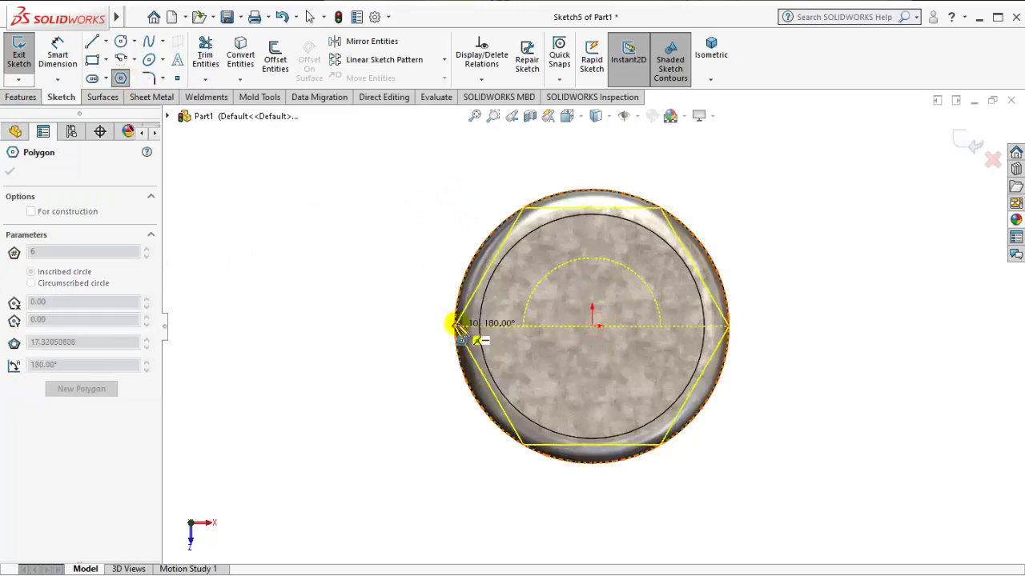
pyautogui.click(455, 325)
pyautogui.press('Escape')
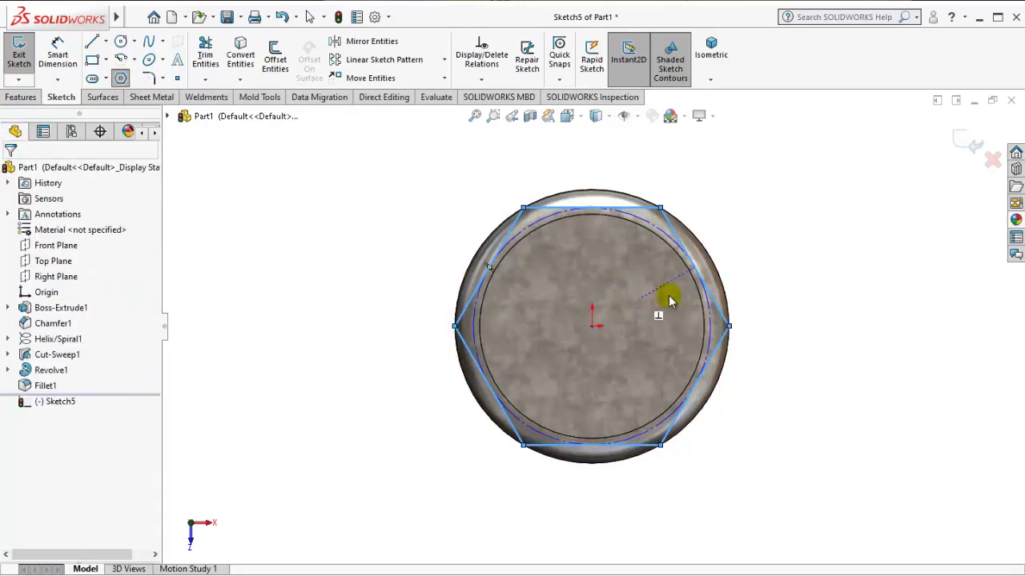
# - Start an Extruded Cut driven by the hexagon sketch
pyautogui.moveTo(565, 355)
pyautogui.mouseDown(button='middle')
pyautogui.moveTo(641, 260)
pyautogui.moveTo(640, 240)
pyautogui.mouseUp(button='middle')
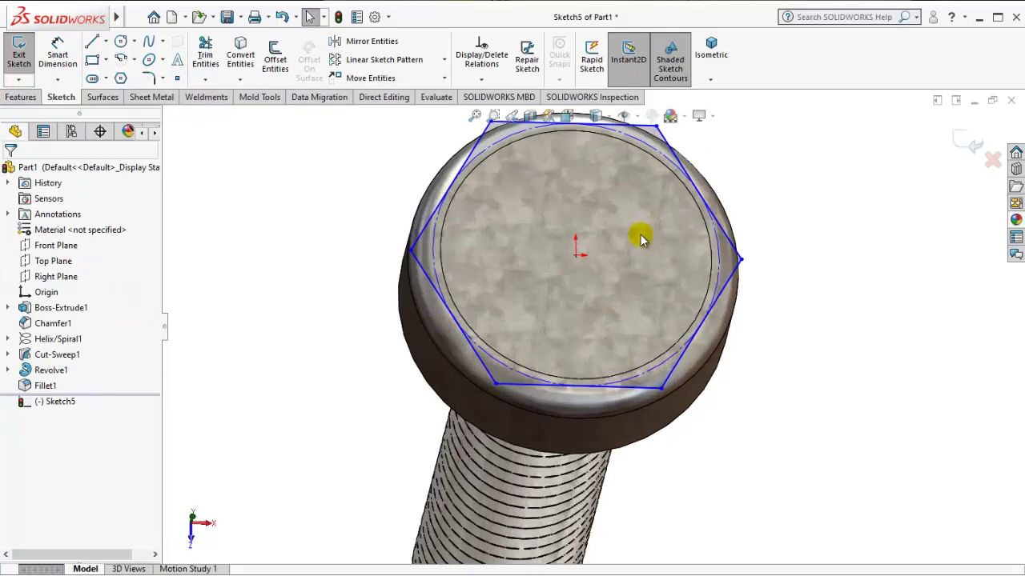
pyautogui.moveTo(575, 261)
pyautogui.mouseDown(button='middle')
pyautogui.moveTo(537, 217)
pyautogui.moveTo(563, 160)
pyautogui.moveTo(599, 153)
pyautogui.moveTo(585, 177)
pyautogui.moveTo(565, 169)
pyautogui.mouseUp(button='middle')
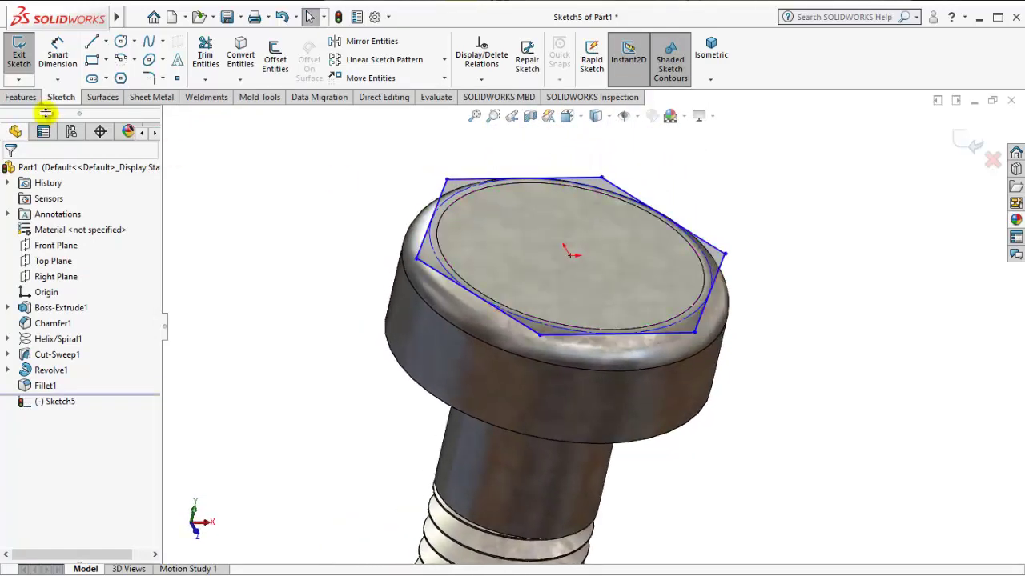
pyautogui.click(20, 98)
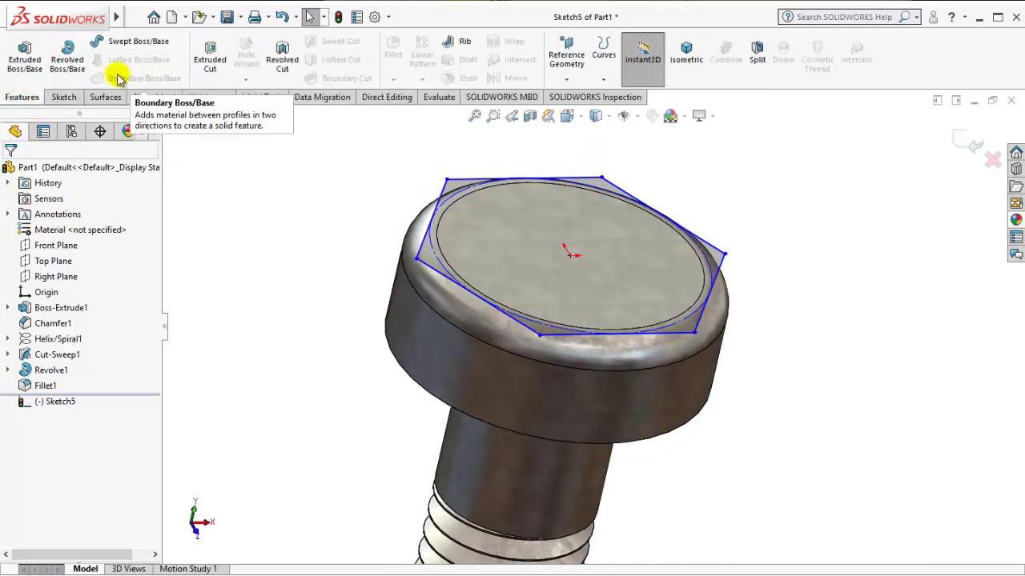
pyautogui.click(211, 64)
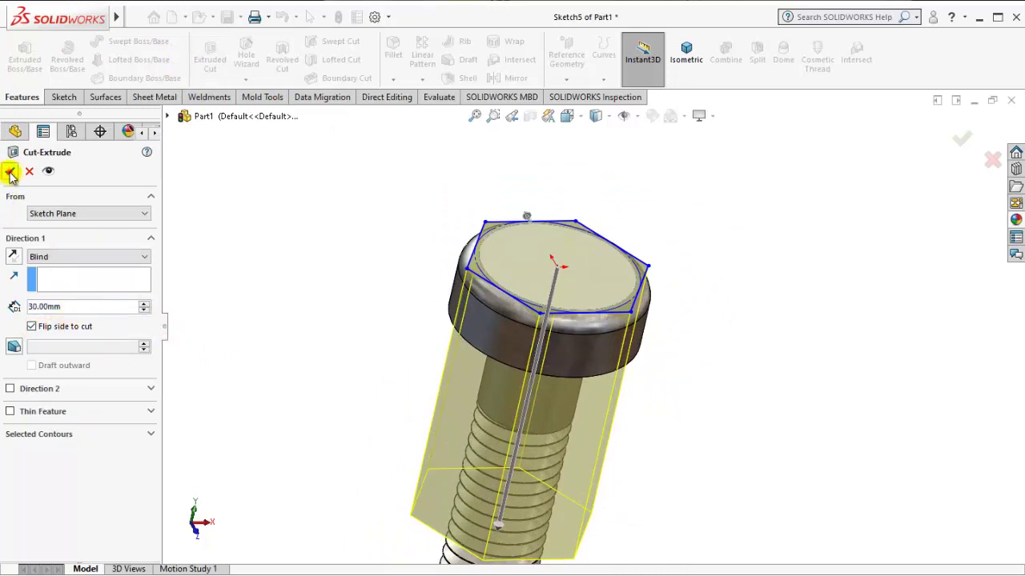
# - Inspect the hex-cut head and return the bolt to the isometric view
pyautogui.moveTo(711, 275)
pyautogui.mouseDown(button='middle')
pyautogui.moveTo(649, 345)
pyautogui.moveTo(669, 269)
pyautogui.mouseUp(button='middle')
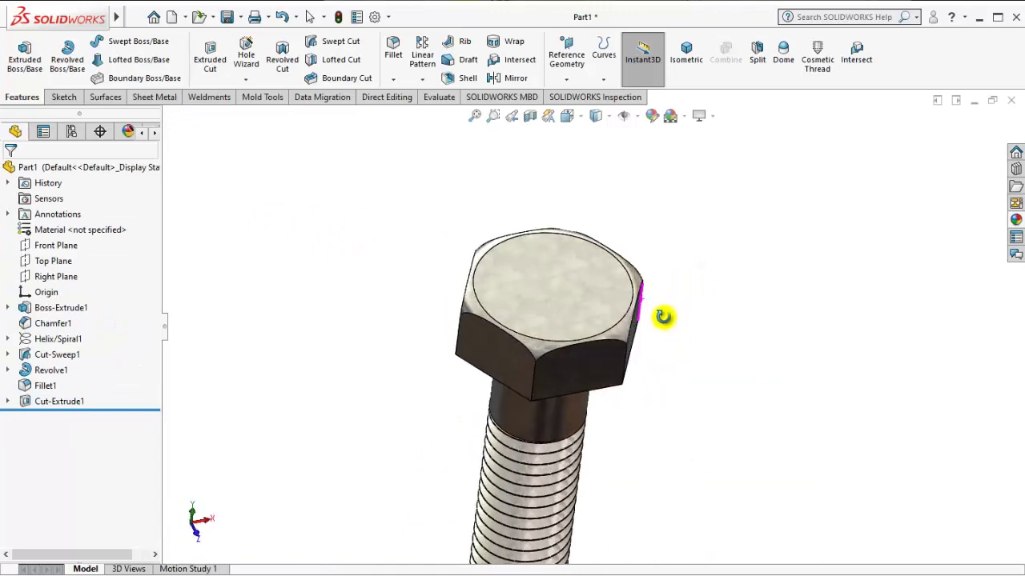
pyautogui.click(698, 50)
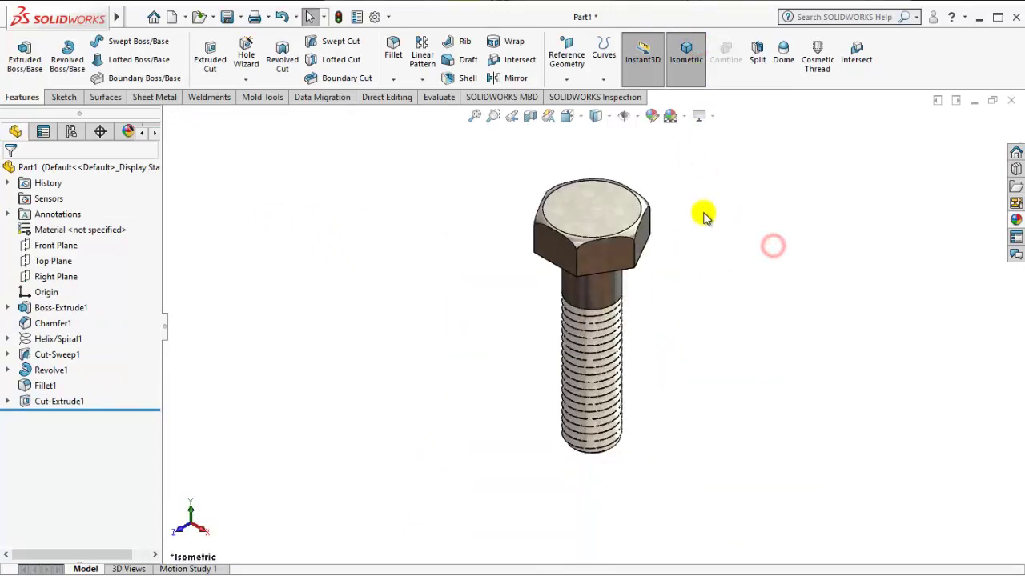
# - Orbit, zoom and fit the hex bolt to inspect it, ending in isometric view
pyautogui.scroll(-2, 633, 220)
pyautogui.scroll(-2, 658, 230)
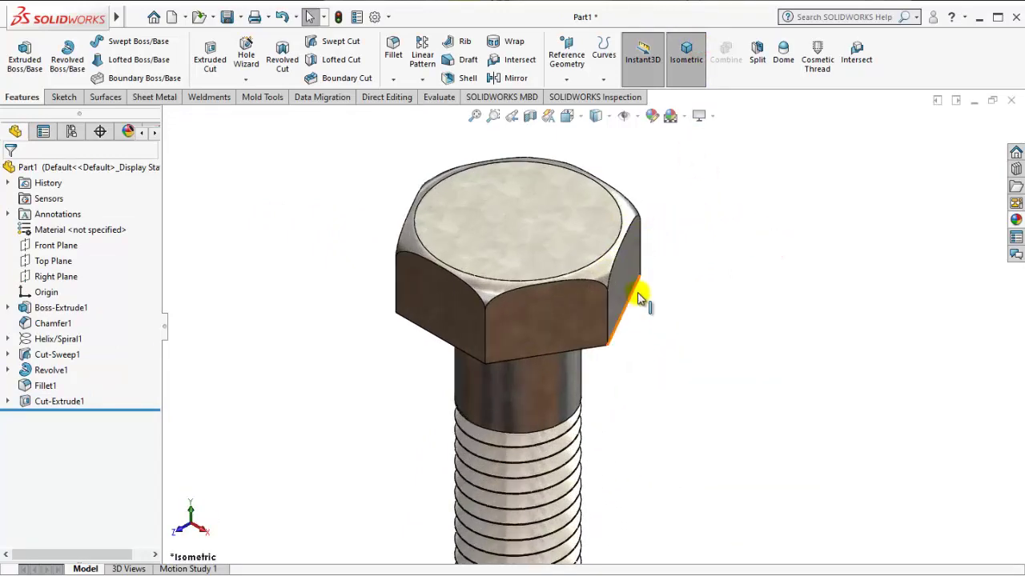
pyautogui.click(590, 236)
pyautogui.moveTo(590, 236)
pyautogui.mouseDown(button='middle')
pyautogui.moveTo(480, 241)
pyautogui.moveTo(590, 235)
pyautogui.moveTo(579, 327)
pyautogui.moveTo(556, 274)
pyautogui.moveTo(574, 272)
pyautogui.mouseUp(button='middle')
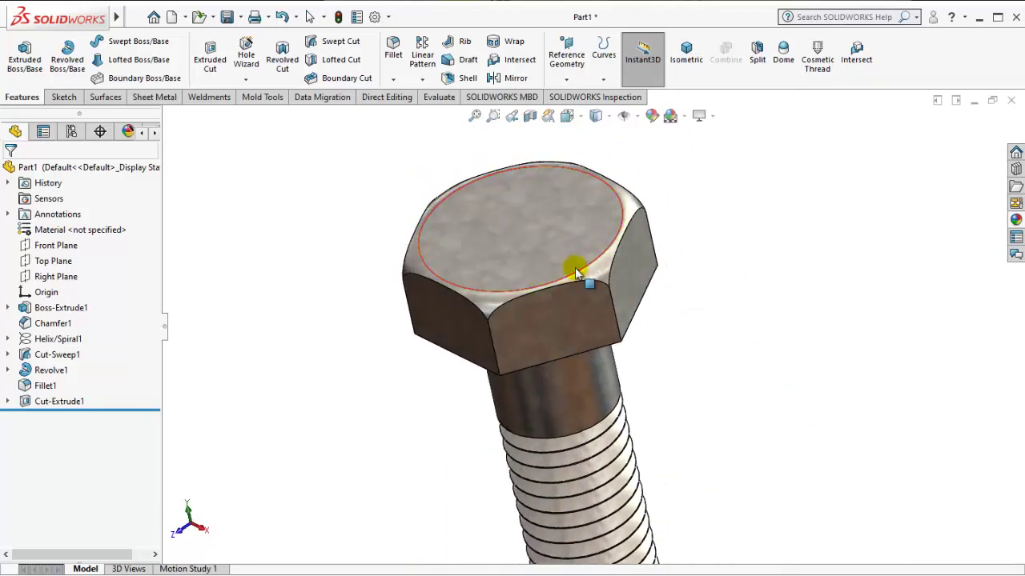
pyautogui.scroll(1, 652, 308)
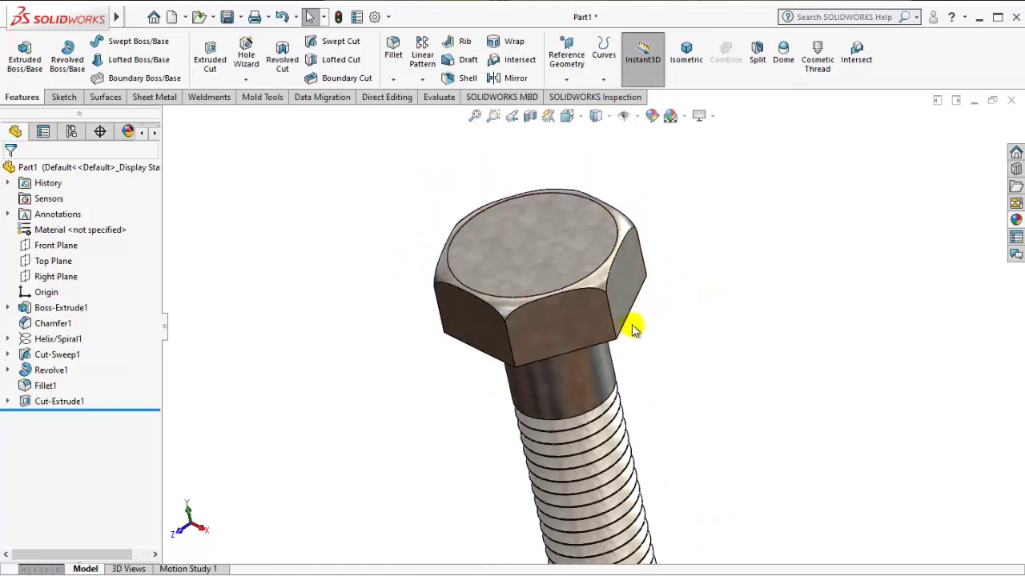
pyautogui.scroll(3, 632, 325)
pyautogui.moveTo(632, 324); pyautogui.dragTo(638, 262, button='middle')
pyautogui.press('f')
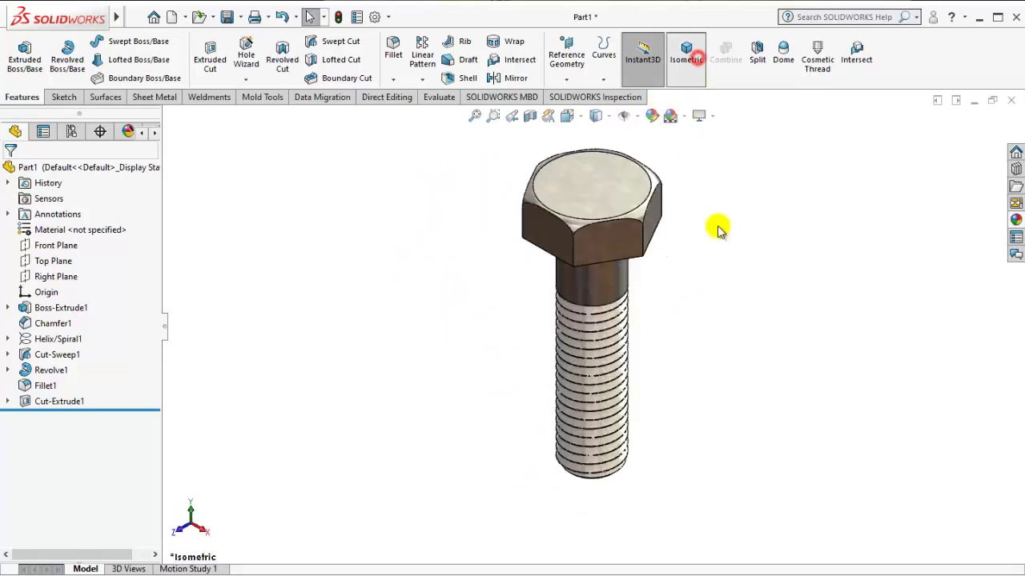
pyautogui.moveTo(693, 366)
pyautogui.mouseDown(button='middle')
pyautogui.moveTo(590, 211)
pyautogui.moveTo(677, 295)
pyautogui.moveTo(517, 269)
pyautogui.moveTo(384, 336)
pyautogui.moveTo(539, 297)
pyautogui.moveTo(661, 346)
pyautogui.moveTo(702, 379)
pyautogui.moveTo(728, 229)
pyautogui.moveTo(691, 176)
pyautogui.moveTo(649, 154)
pyautogui.moveTo(658, 136)
pyautogui.moveTo(680, 222)
pyautogui.mouseUp(button='middle')
pyautogui.click(688, 61)
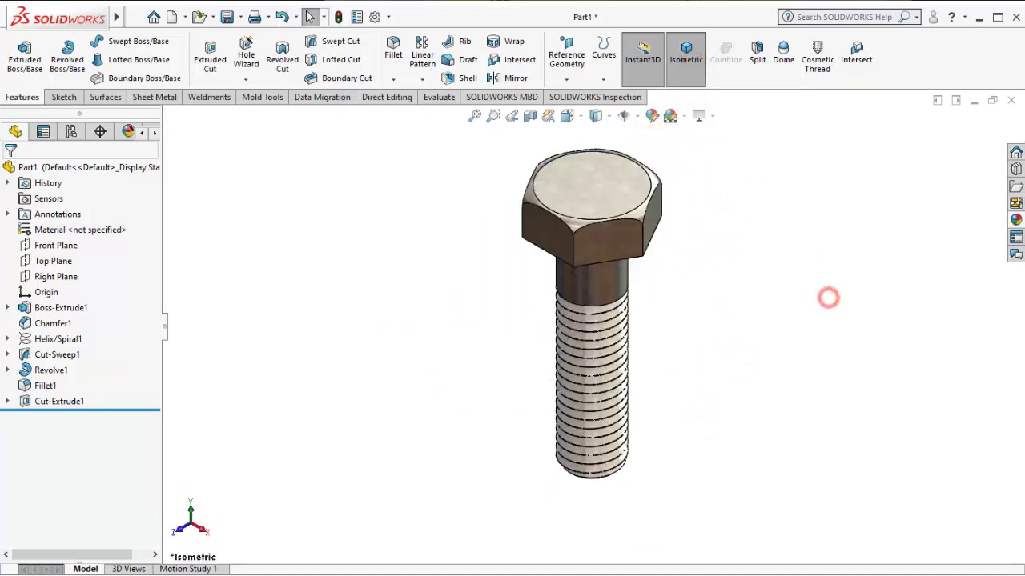
# - Create a new part with a plain white scene and sketch on the Top Plane
pyautogui.click(185, 17)
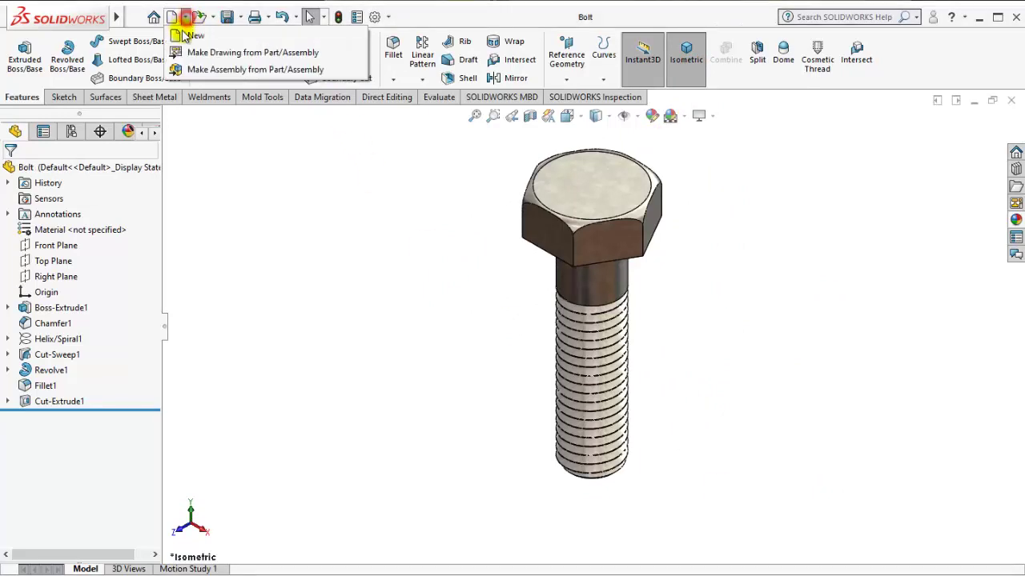
pyautogui.click(187, 32)
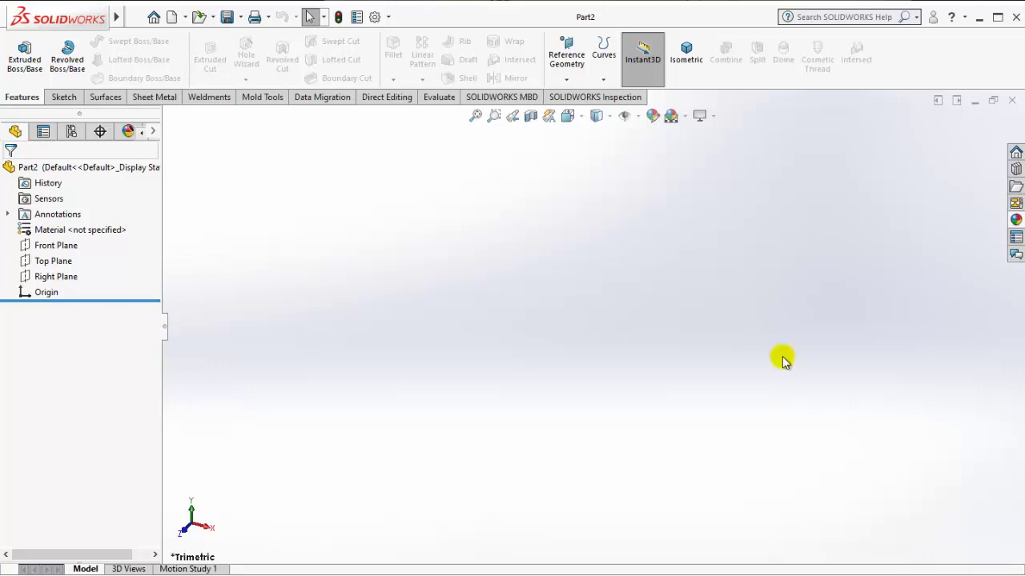
pyautogui.click(682, 154)
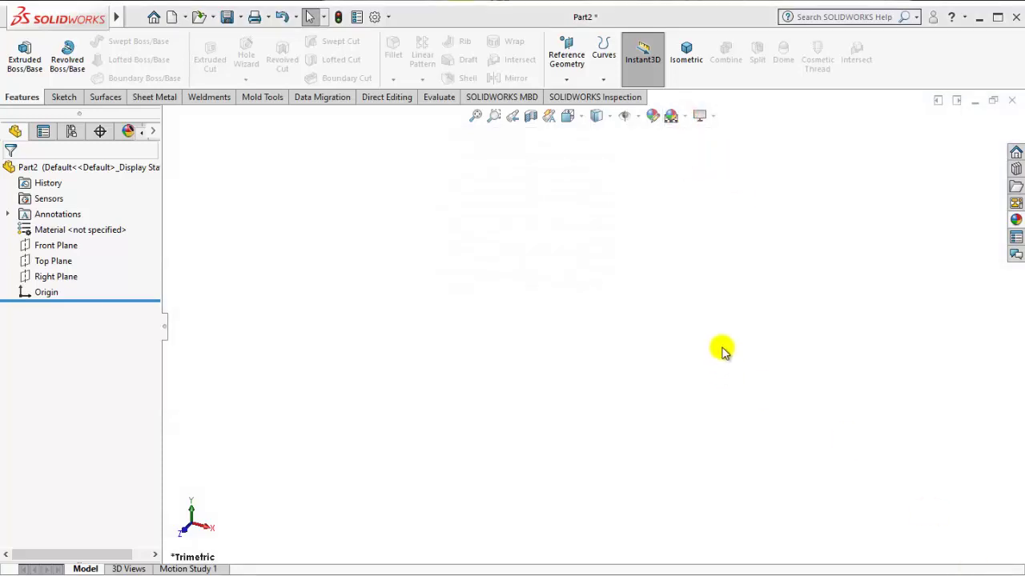
pyautogui.click(53, 266)
pyautogui.click(130, 246)
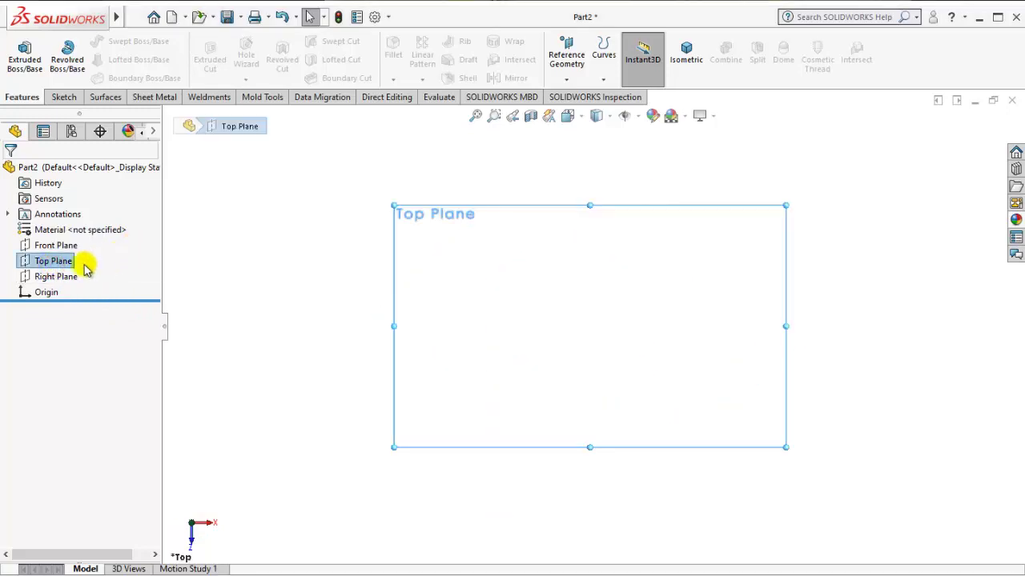
pyautogui.rightClick(64, 265)
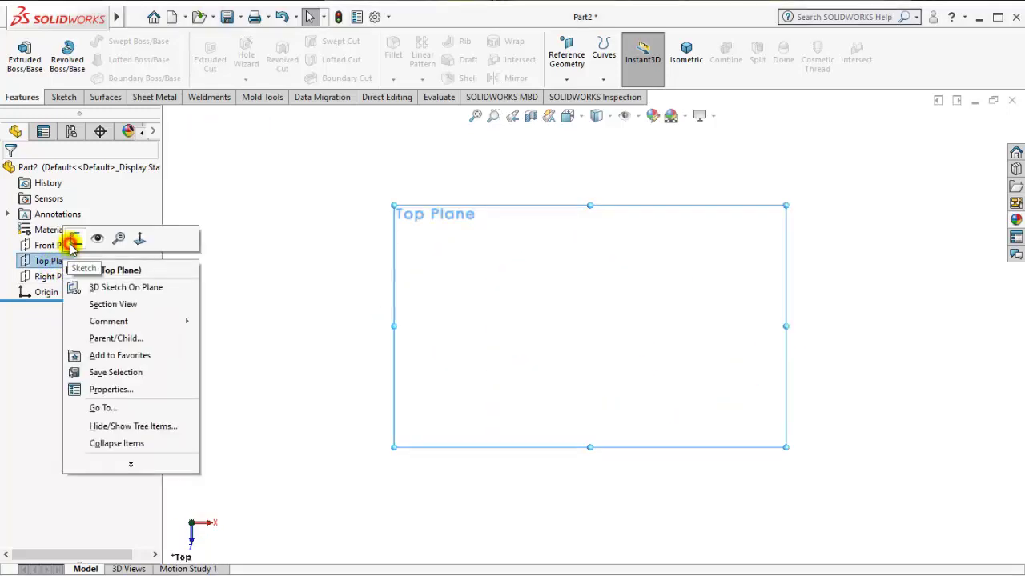
pyautogui.click(72, 243)
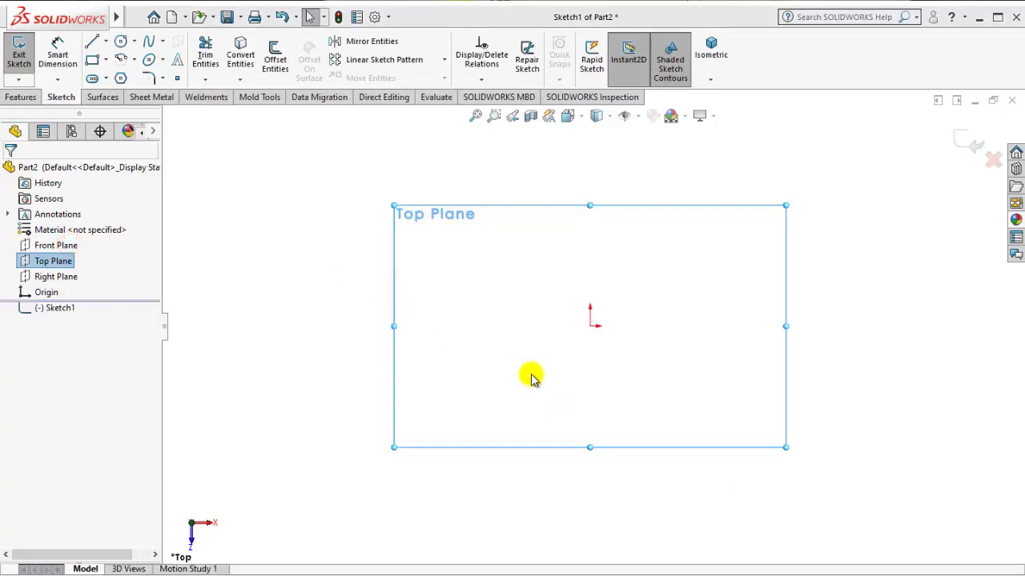
# - Draw two concentric circles centred on the origin
pyautogui.click(121, 43)
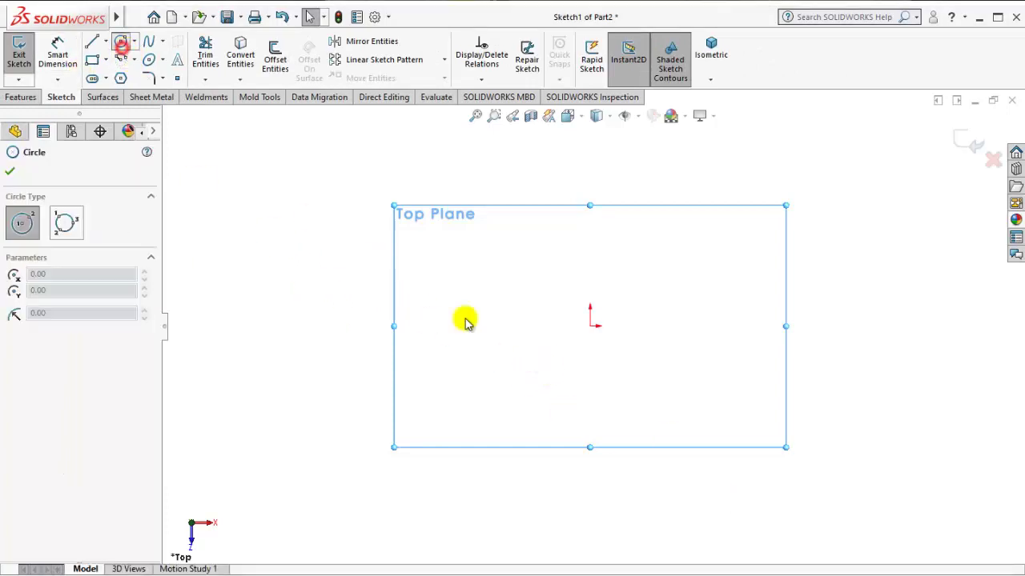
pyautogui.moveTo(590, 326); pyautogui.dragTo(551, 312)
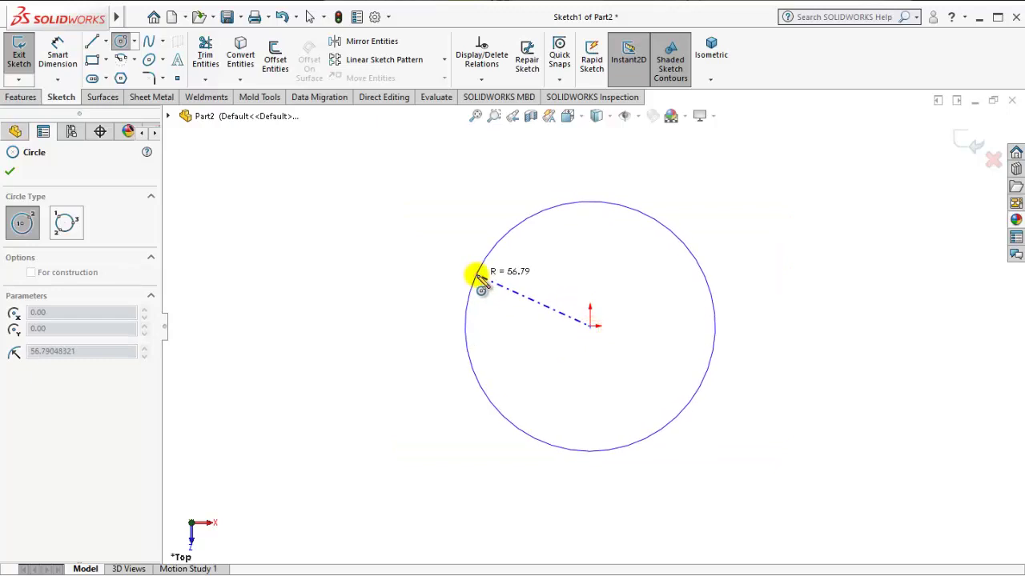
pyautogui.click(476, 281)
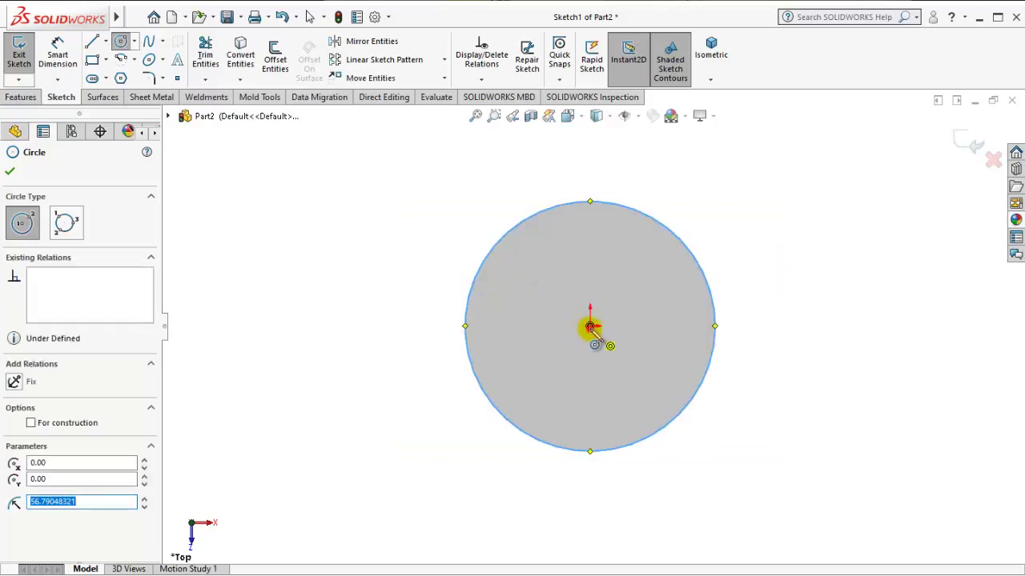
pyautogui.moveTo(590, 327); pyautogui.dragTo(546, 282)
# - Dimension the circles Ø20 mm and Ø8.5 mm and exit the sketch
pyautogui.click(57, 55)
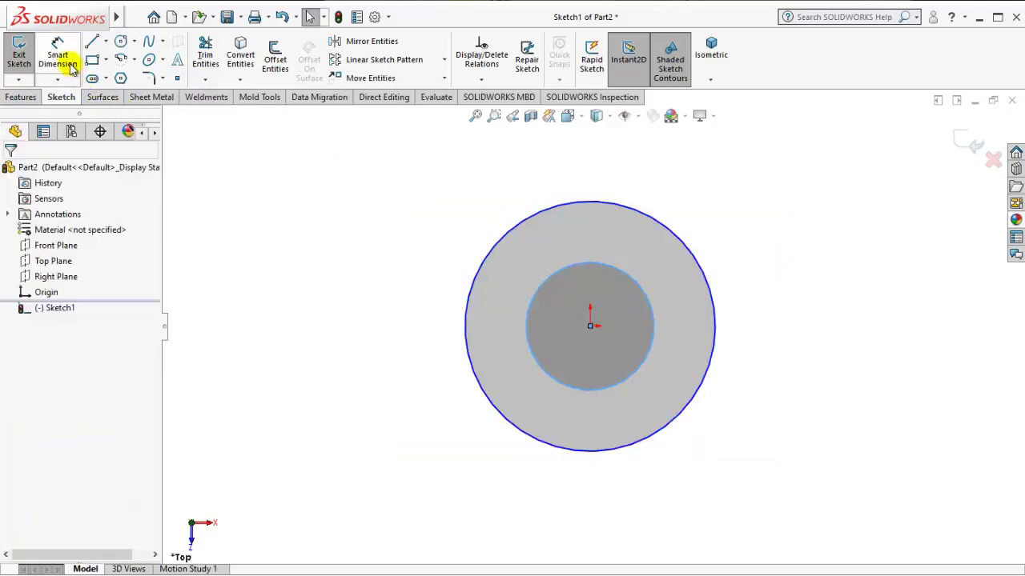
pyautogui.click(469, 291)
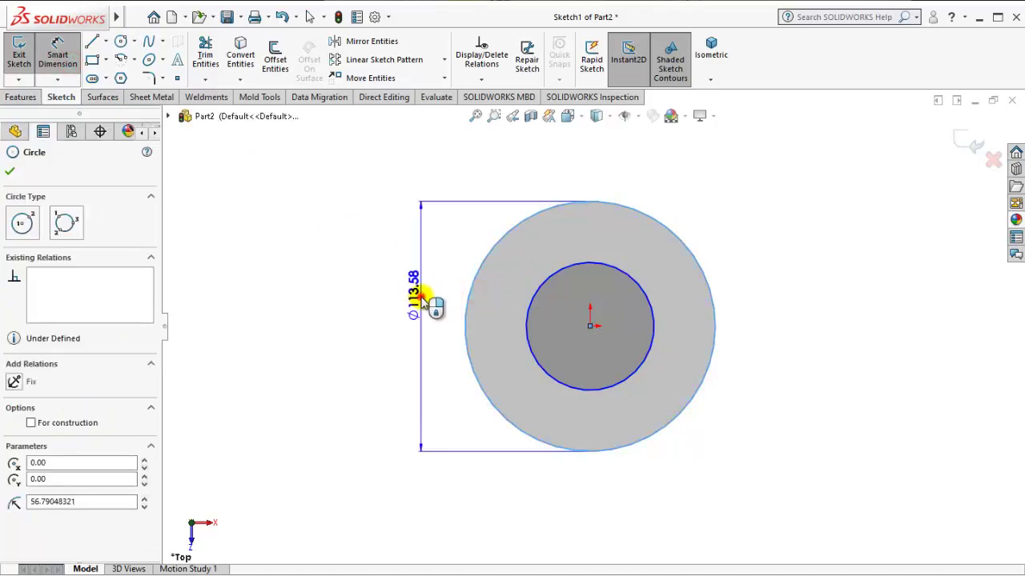
pyautogui.click(423, 293)
pyautogui.write('20')
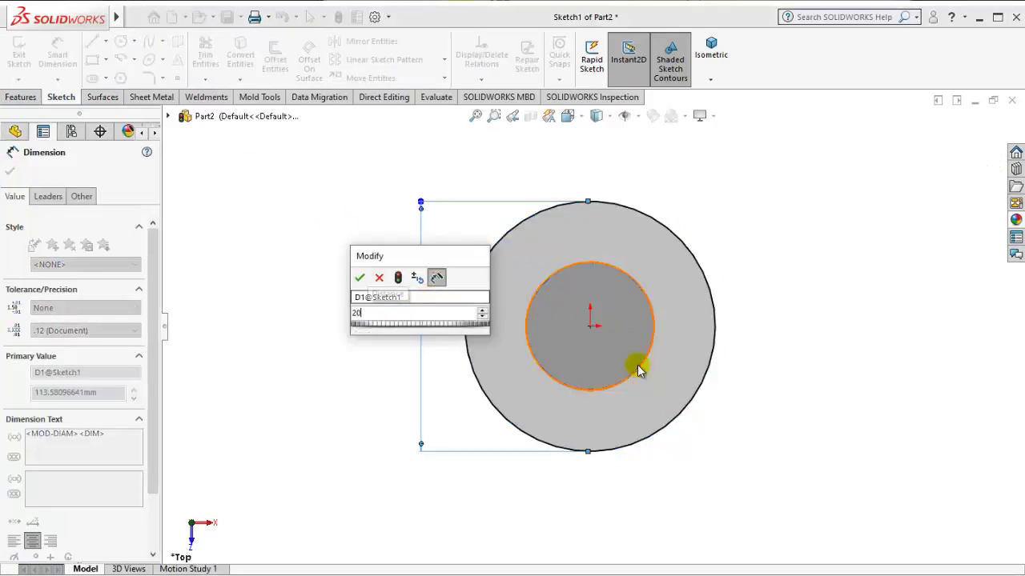
pyautogui.press('Return')
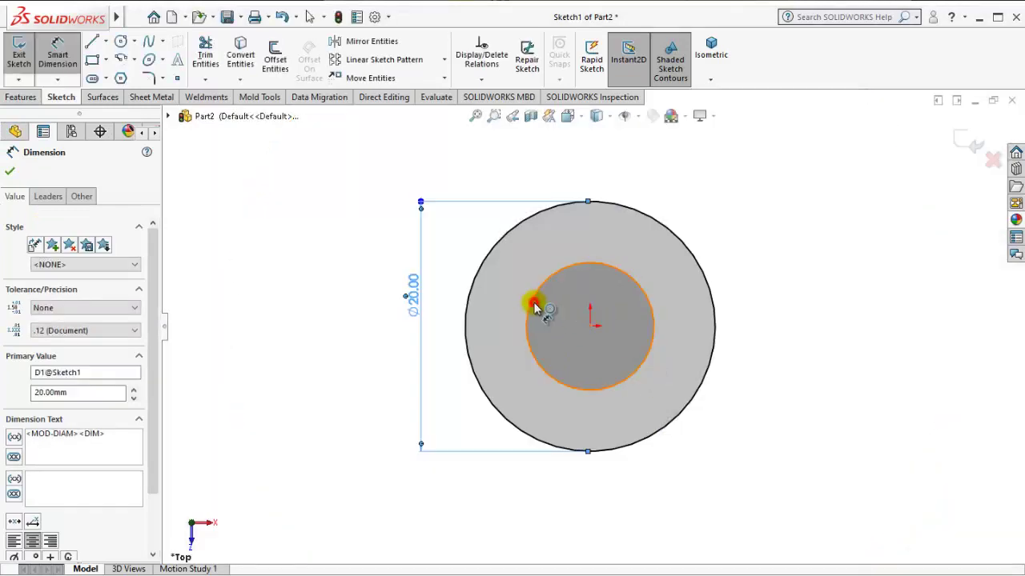
pyautogui.click(535, 307)
pyautogui.click(504, 301)
pyautogui.write('8')
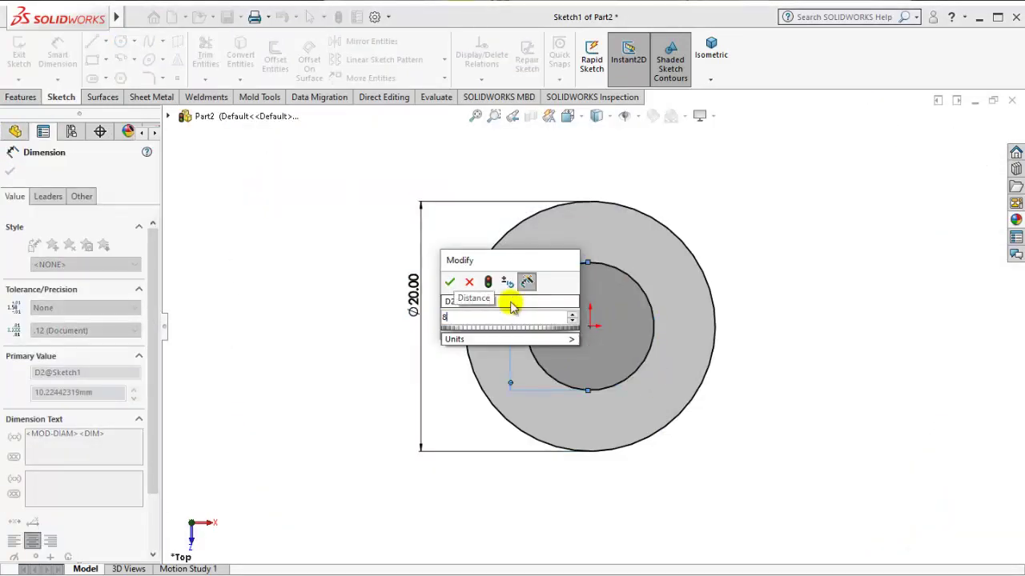
pyautogui.write('.5')
pyautogui.press('Return')
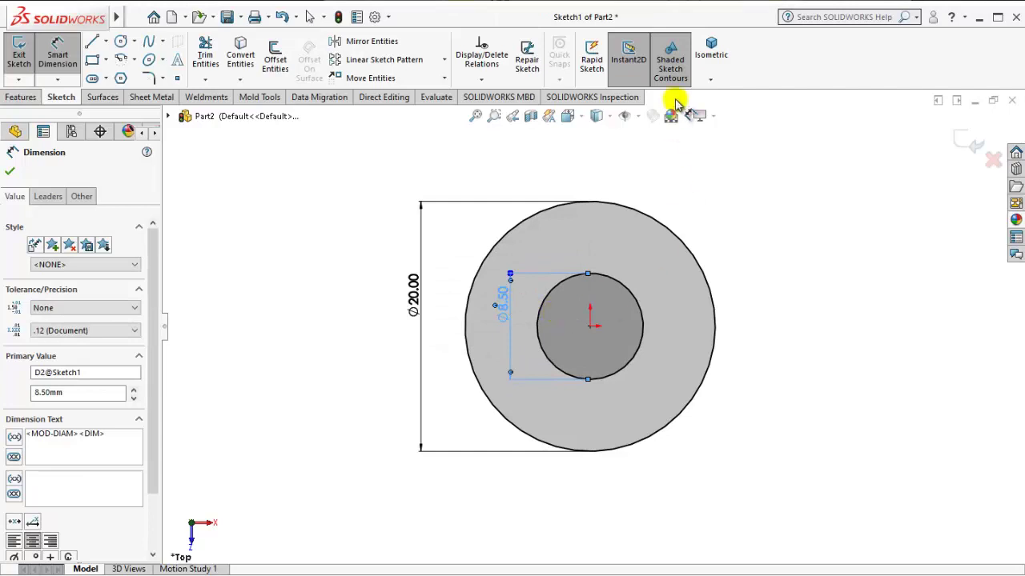
pyautogui.click(711, 52)
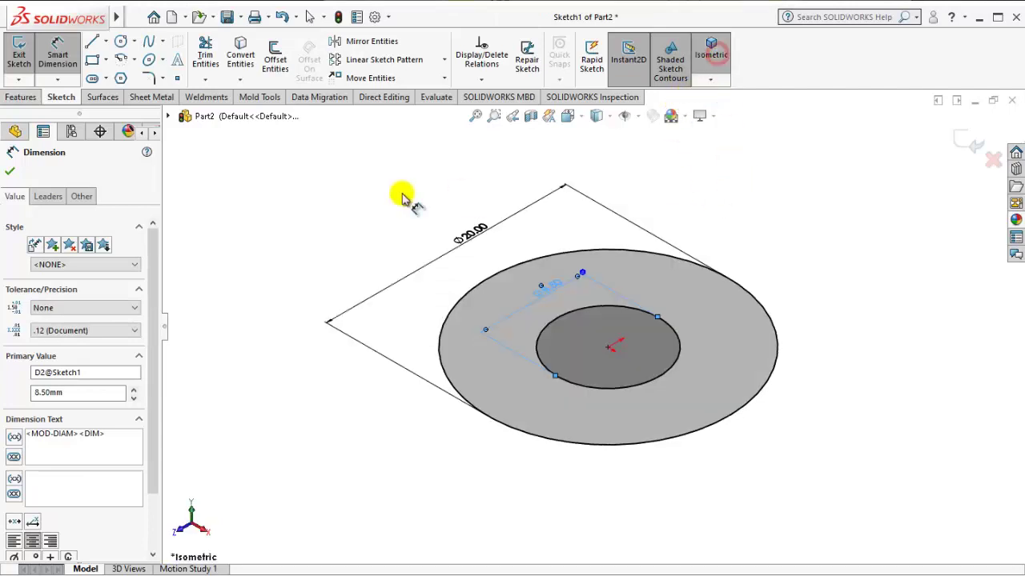
pyautogui.click(9, 175)
pyautogui.click(19, 98)
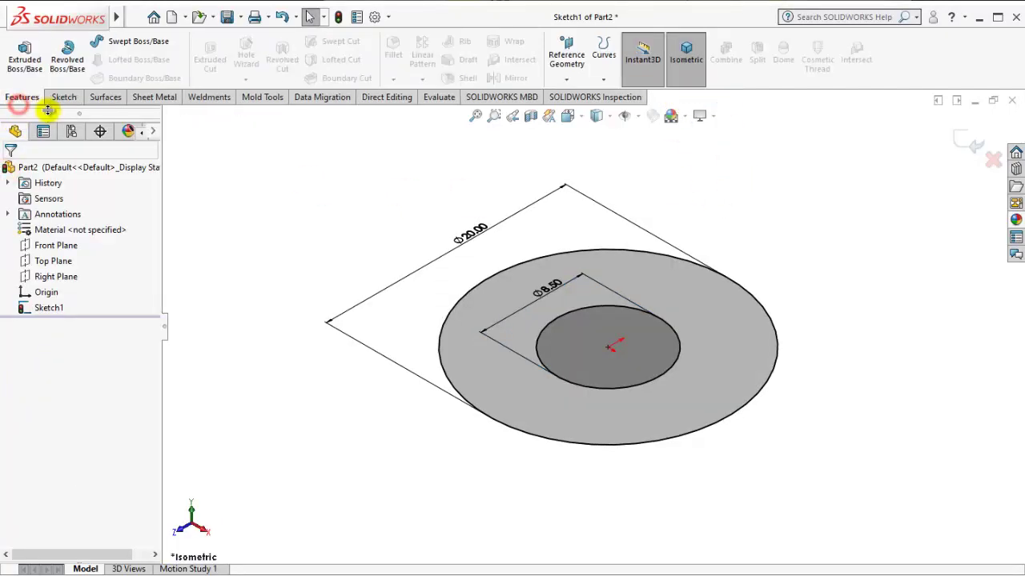
# - Extrude the ring sketch Blind 8 mm and view it isometrically
pyautogui.click(27, 64)
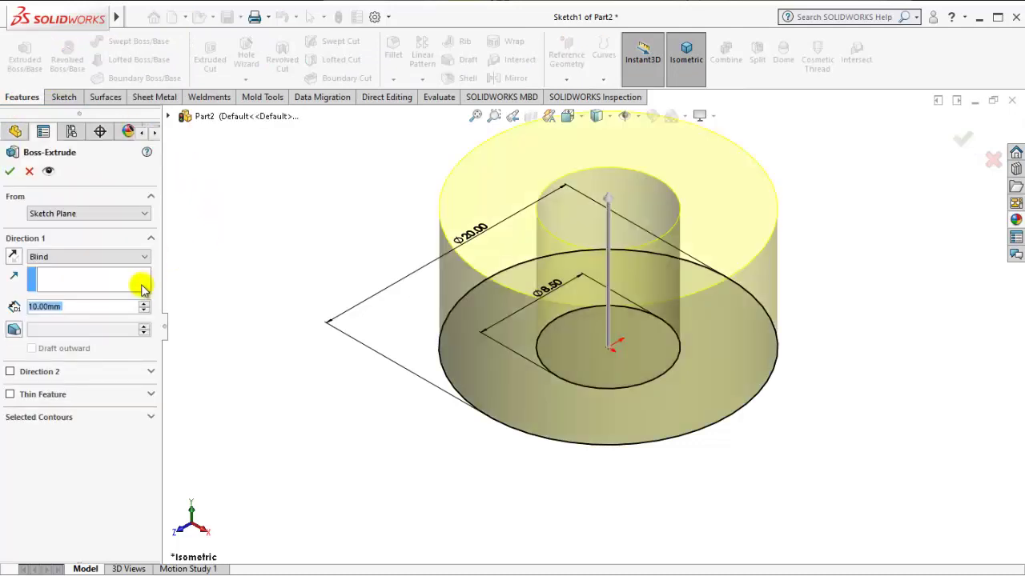
pyautogui.write('8')
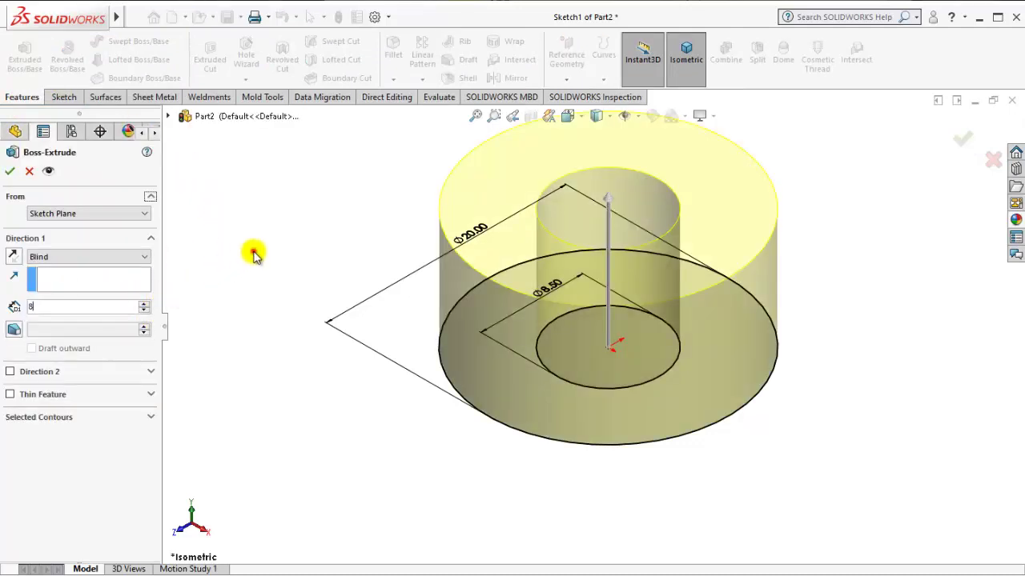
pyautogui.click(253, 251)
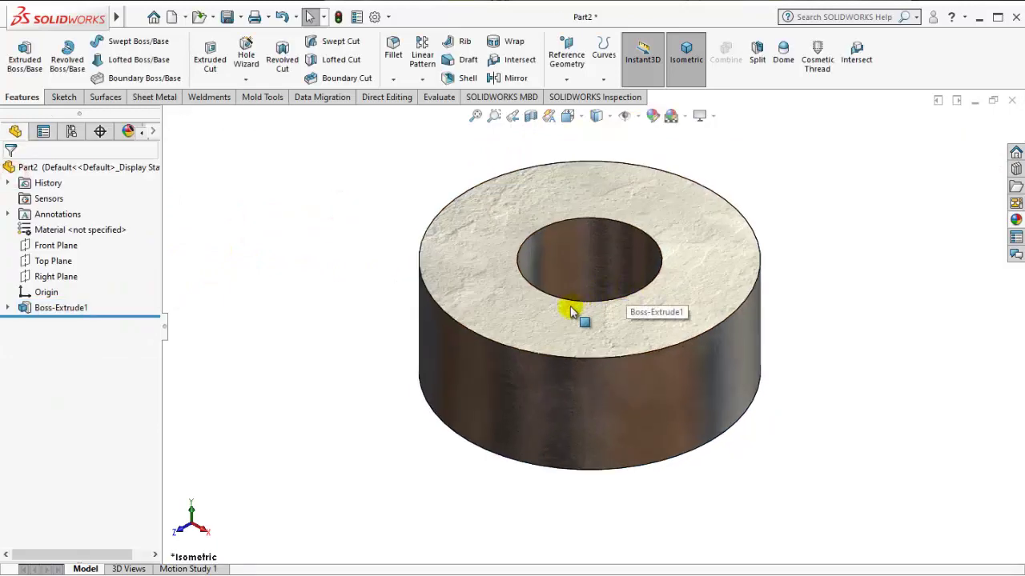
pyautogui.moveTo(571, 312); pyautogui.dragTo(533, 315, button='middle')
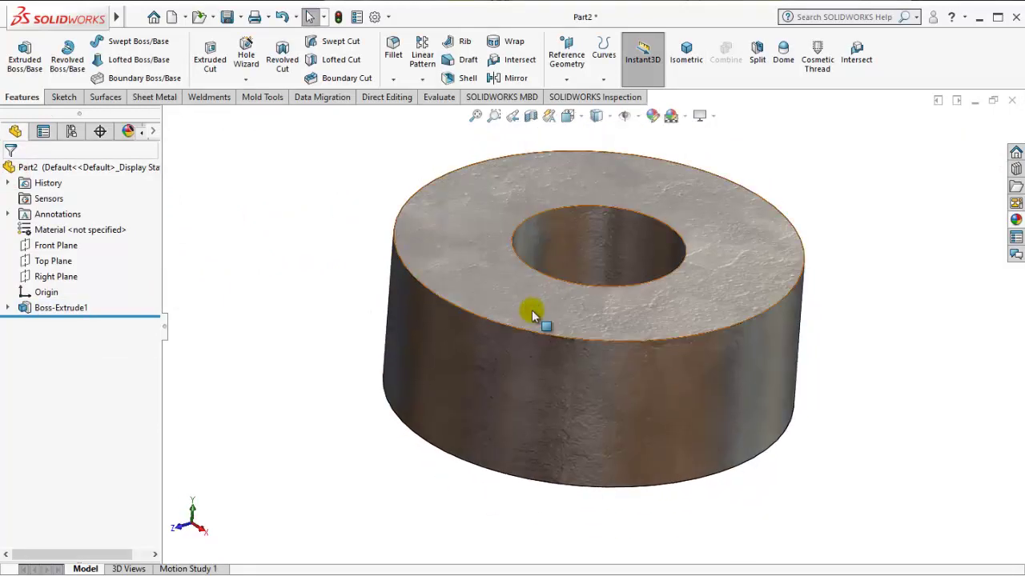
pyautogui.click(687, 54)
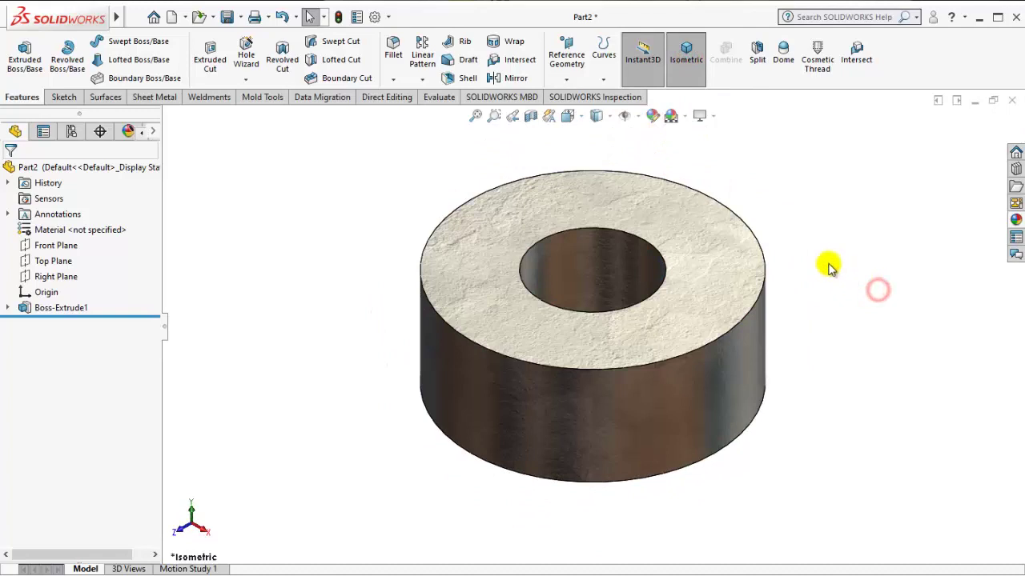
# - Sketch on the ring's top face and convert the inner hole edge into a circle
pyautogui.click(728, 250)
pyautogui.click(731, 211)
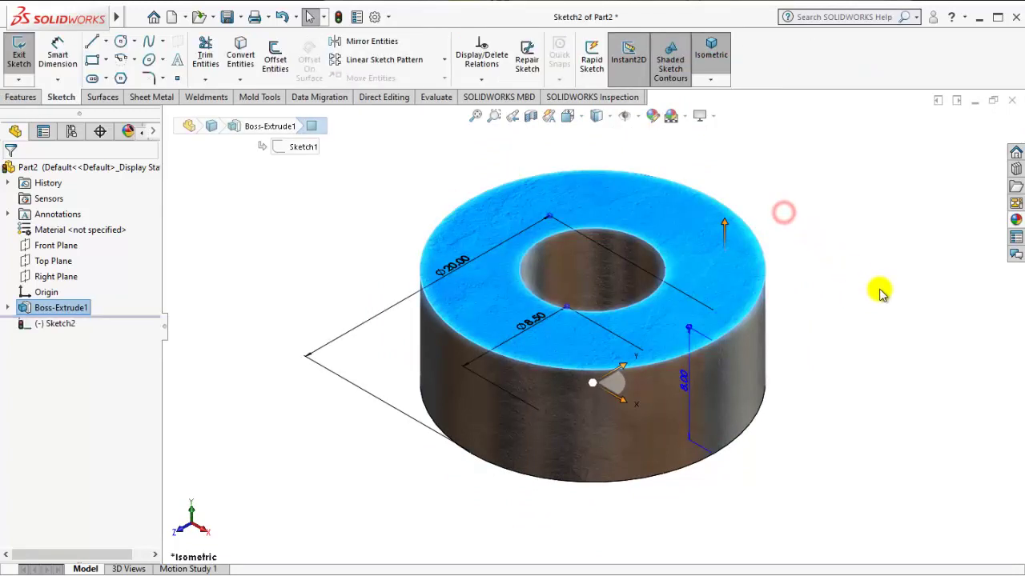
pyautogui.click(880, 291)
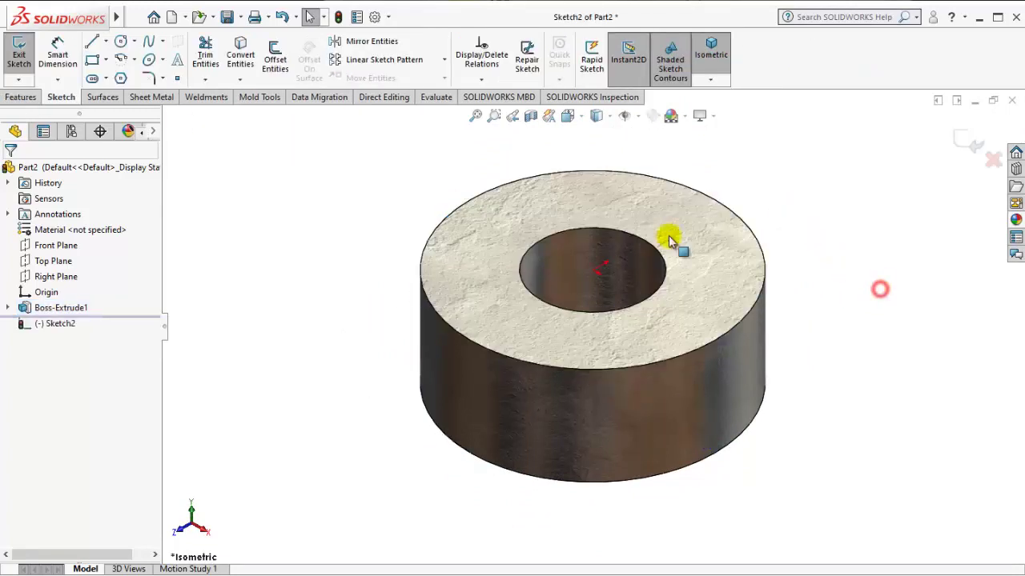
pyautogui.click(247, 57)
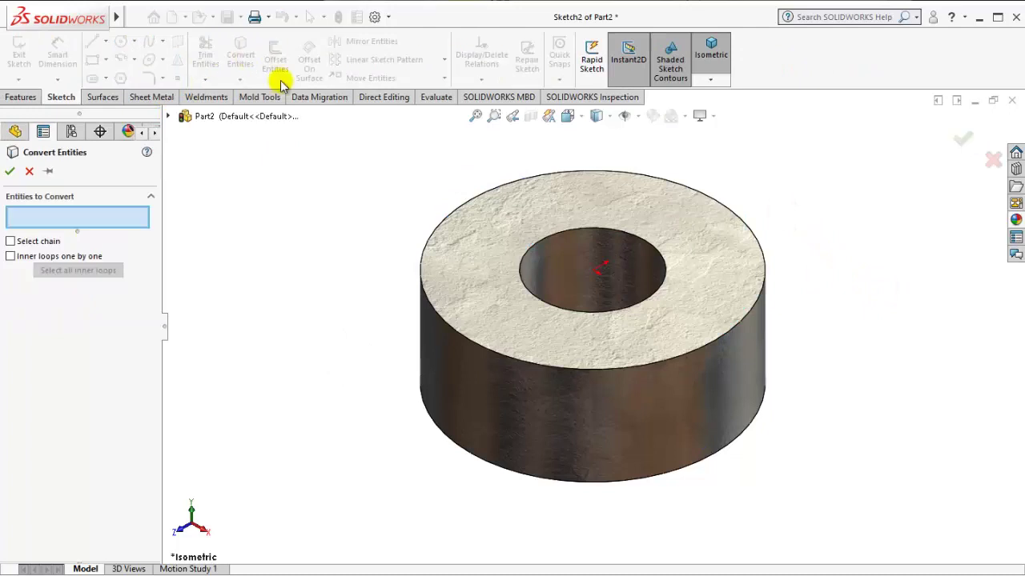
pyautogui.click(566, 229)
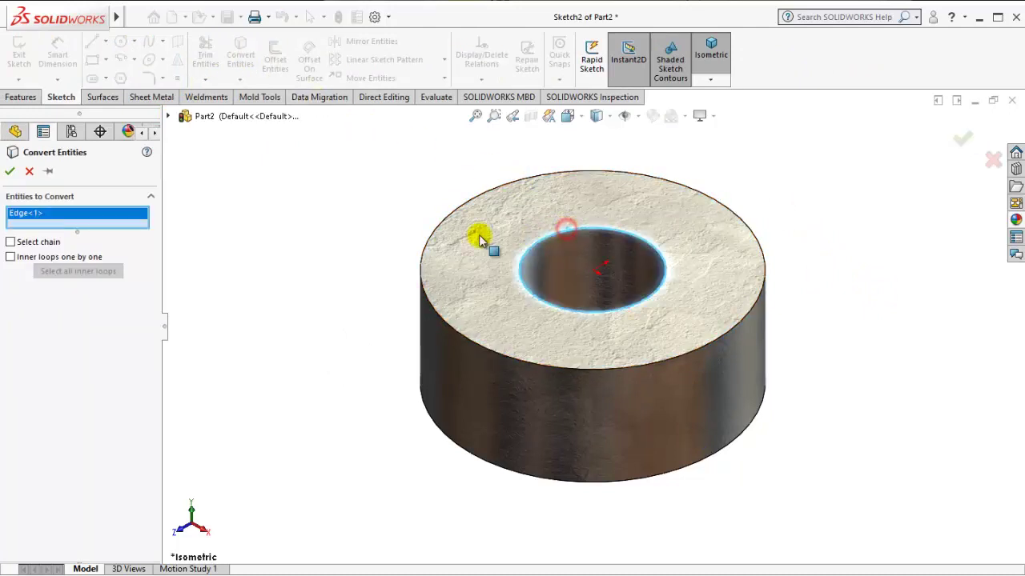
pyautogui.click(10, 172)
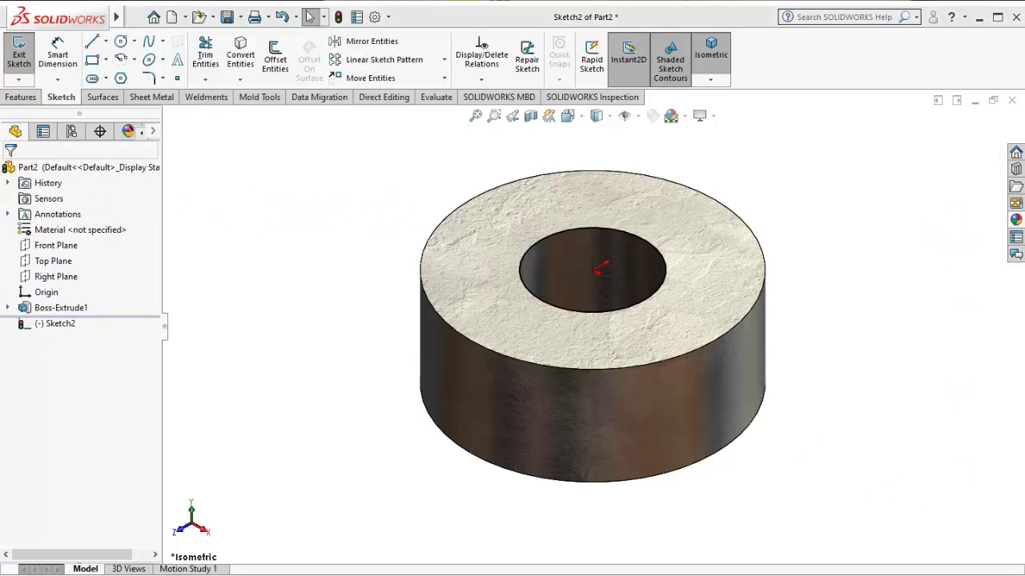
pyautogui.click(852, 449)
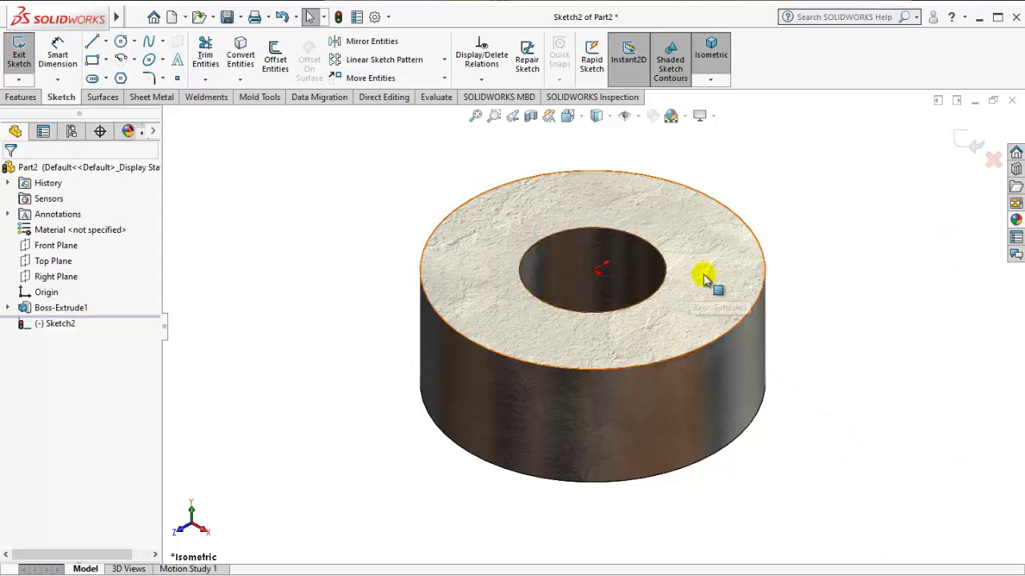
pyautogui.moveTo(662, 314)
pyautogui.mouseDown(button='middle')
pyautogui.moveTo(611, 332)
pyautogui.moveTo(648, 339)
pyautogui.moveTo(556, 270)
pyautogui.mouseUp(button='middle')
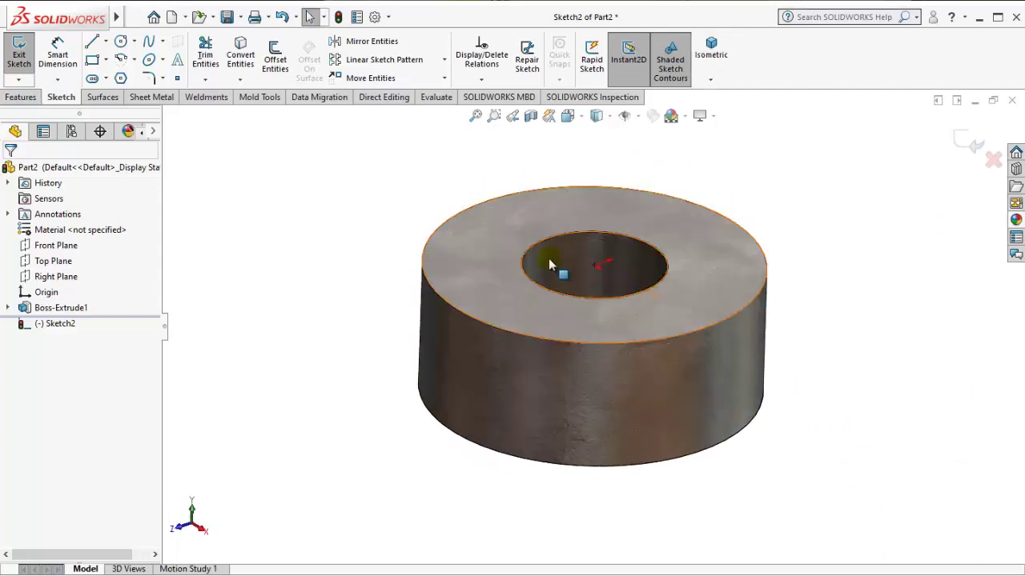
pyautogui.click(41, 129)
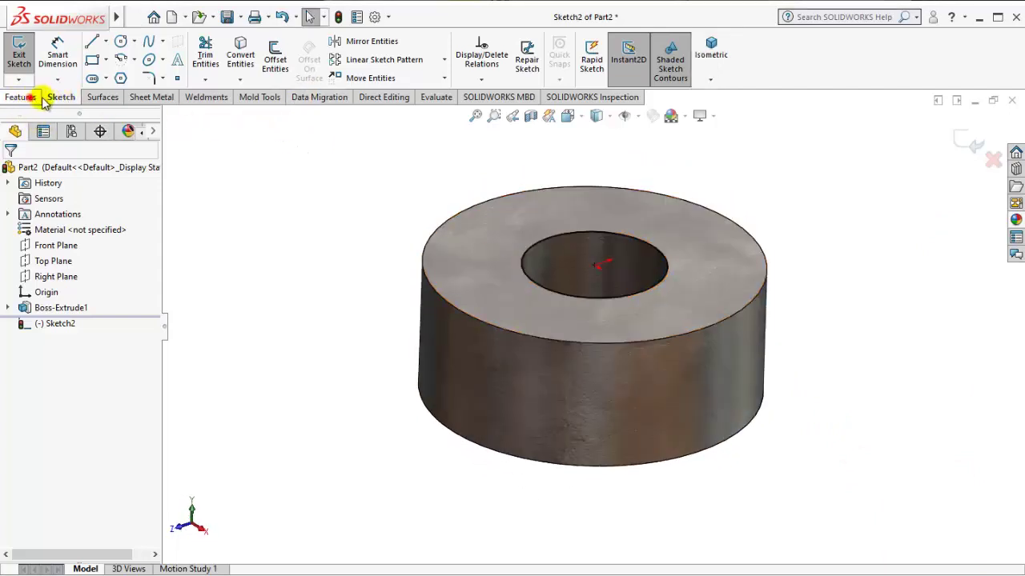
pyautogui.click(32, 97)
# - Add a reversed, clockwise helix with 1.5 mm pitch and 10 revolutions running down through the hole
pyautogui.click(604, 78)
pyautogui.click(622, 116)
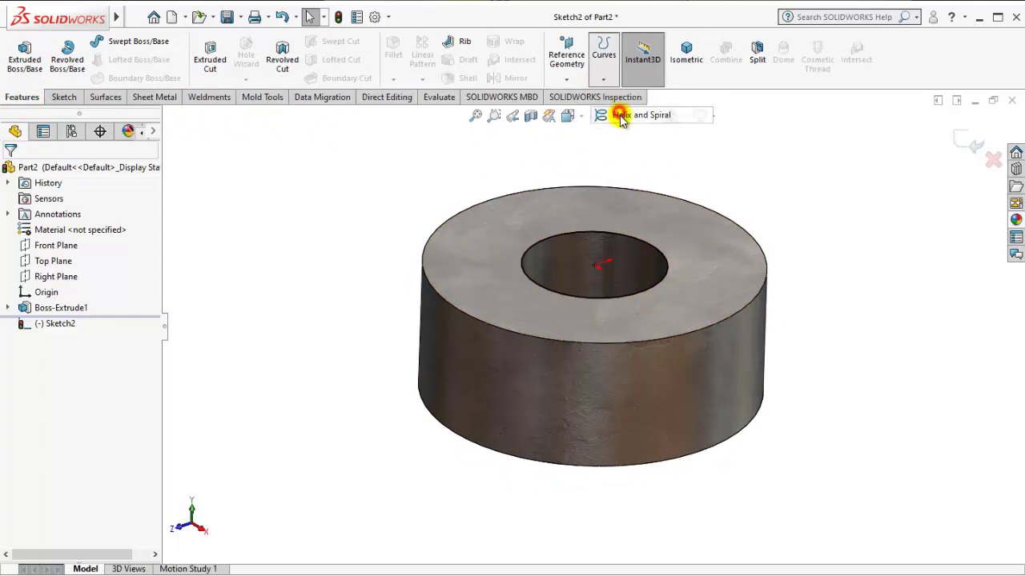
pyautogui.scroll(2, 643, 318)
pyautogui.scroll(2, 643, 319)
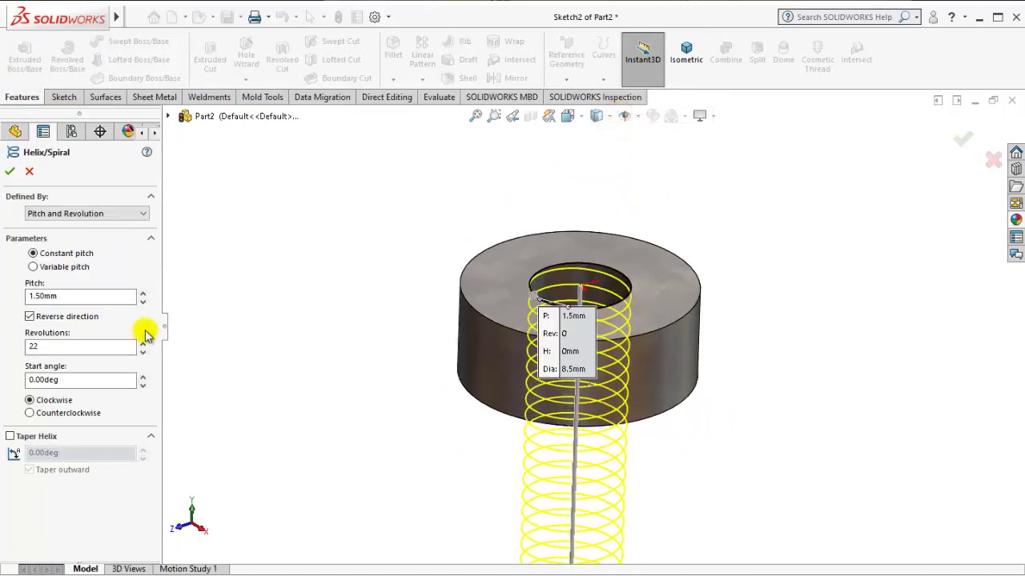
pyautogui.scroll(1, 582, 446)
pyautogui.scroll(-2, 556, 383)
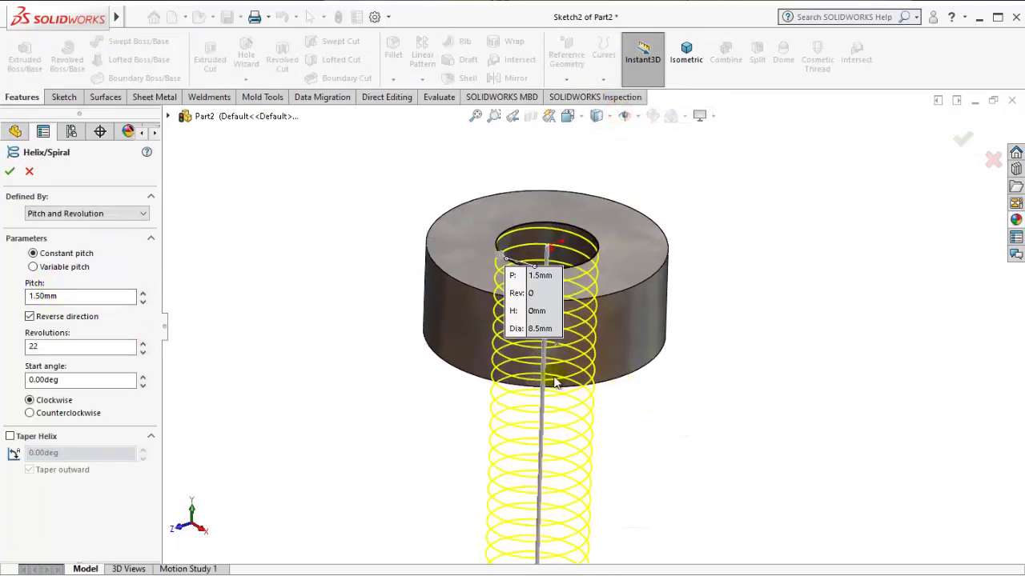
pyautogui.scroll(2, 560, 396)
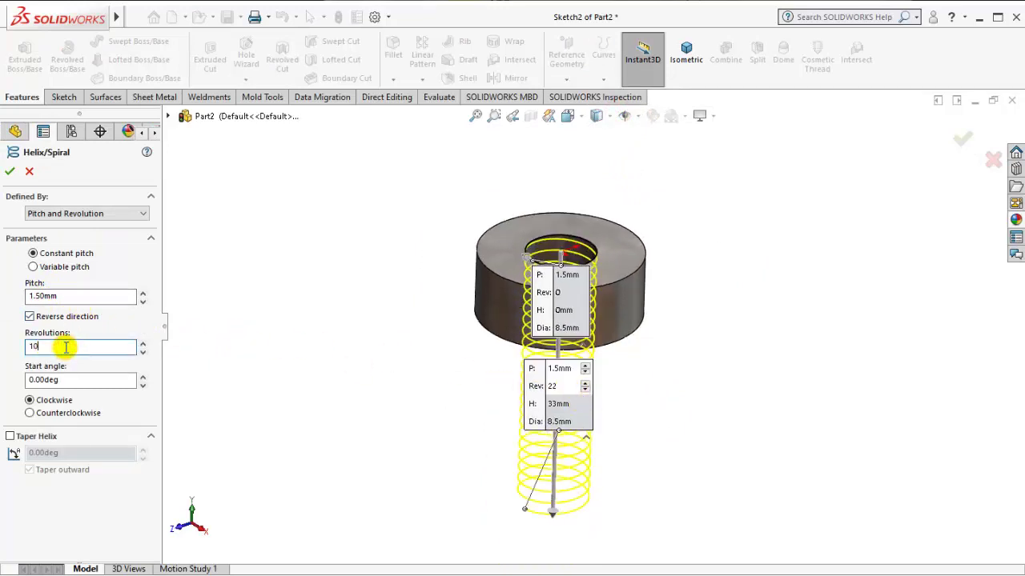
pyautogui.click(315, 299)
pyautogui.moveTo(703, 470)
pyautogui.mouseDown(button='middle')
pyautogui.moveTo(664, 473)
pyautogui.moveTo(726, 401)
pyautogui.moveTo(755, 427)
pyautogui.mouseUp(button='middle')
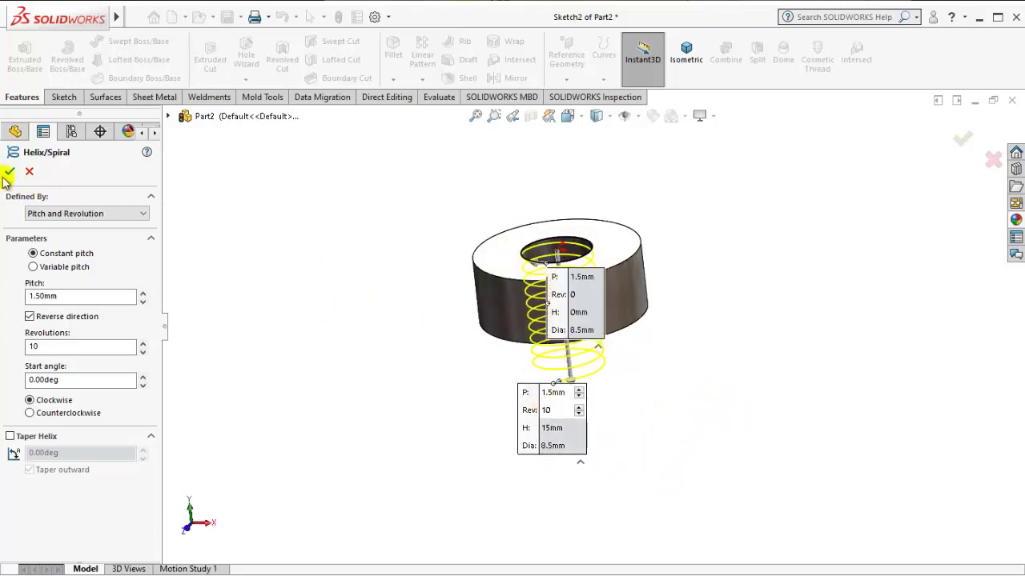
pyautogui.rightClick(345, 271)
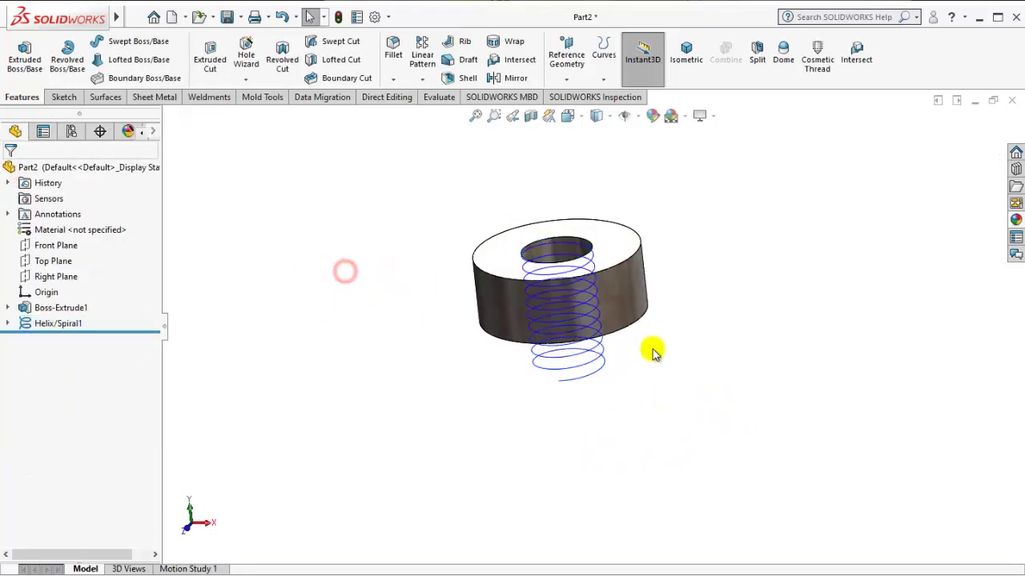
pyautogui.moveTo(652, 352)
pyautogui.mouseDown(button='middle')
pyautogui.moveTo(665, 332)
pyautogui.moveTo(617, 307)
pyautogui.mouseUp(button='middle')
pyautogui.scroll(-2, 587, 277)
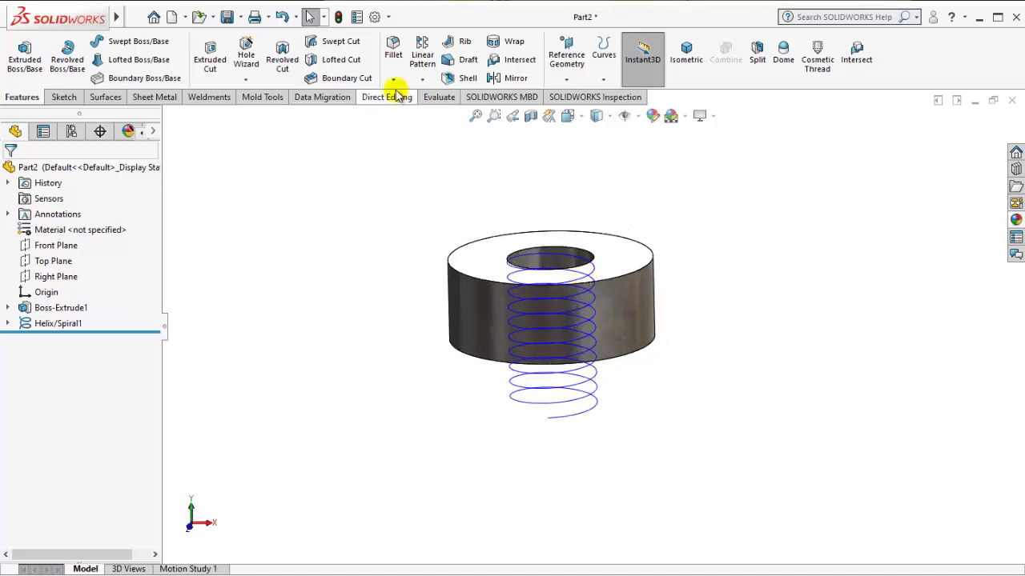
# - Chamfer the top and bottom edges of the hole at 1.5 mm by 45°
pyautogui.click(392, 82)
pyautogui.click(406, 114)
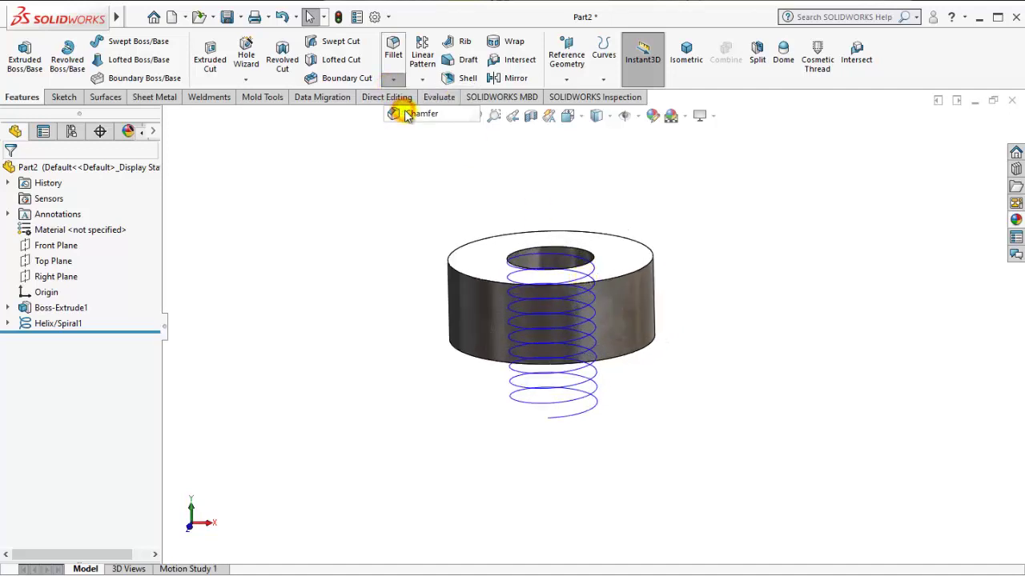
pyautogui.click(548, 252)
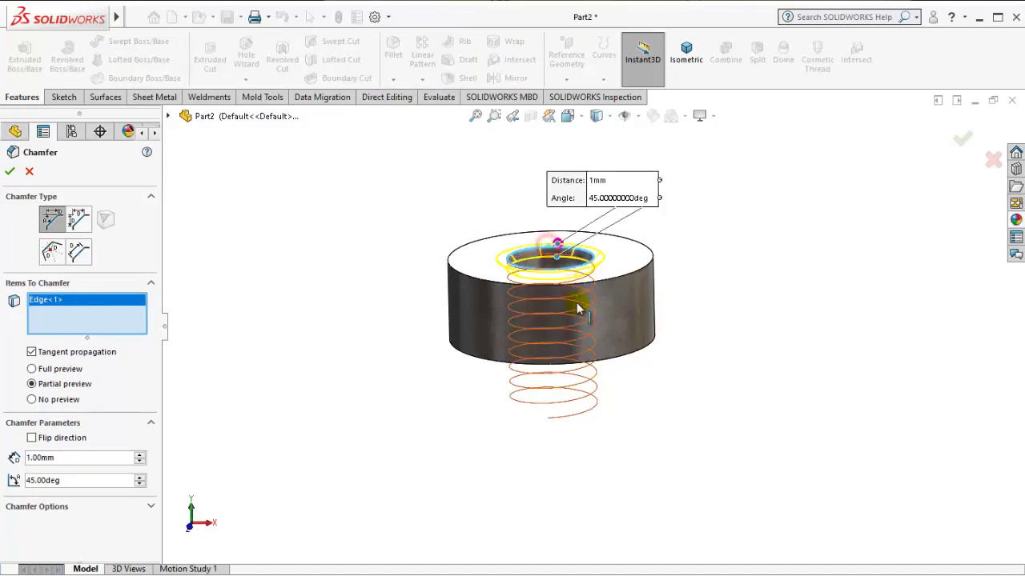
pyautogui.moveTo(578, 299)
pyautogui.mouseDown(button='middle')
pyautogui.moveTo(577, 240)
pyautogui.moveTo(532, 292)
pyautogui.mouseUp(button='middle')
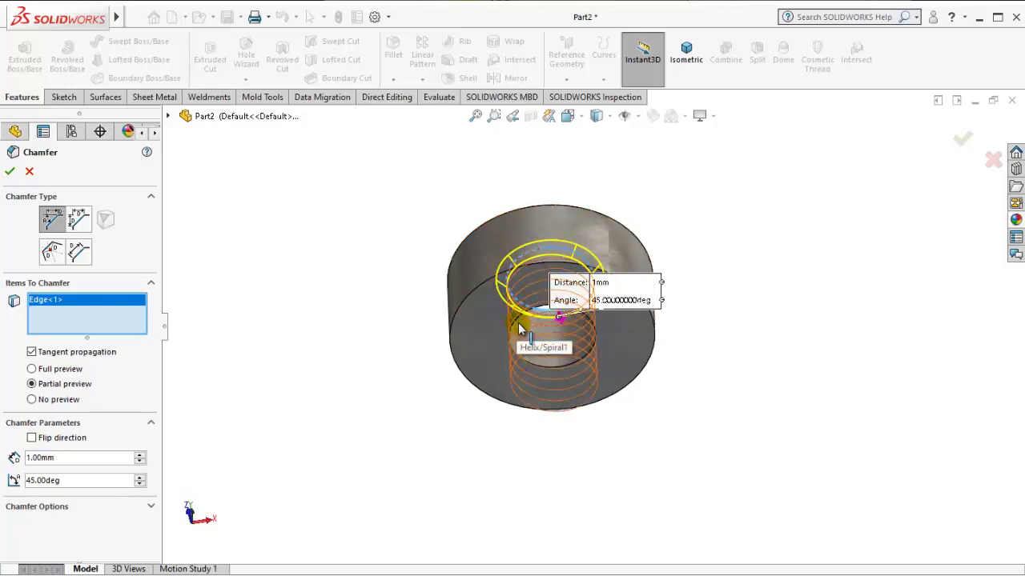
pyautogui.click(558, 365)
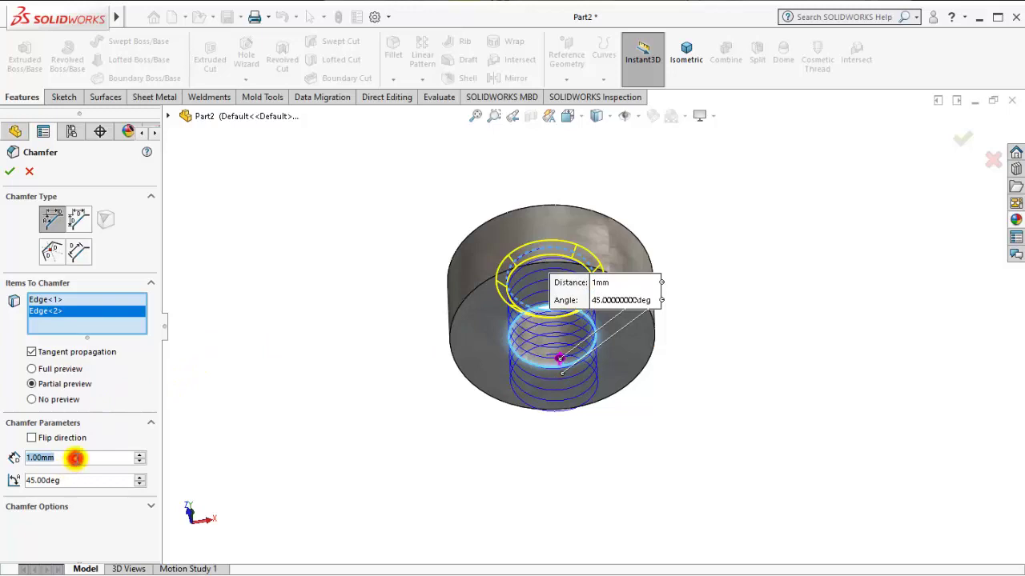
pyautogui.write('1.5')
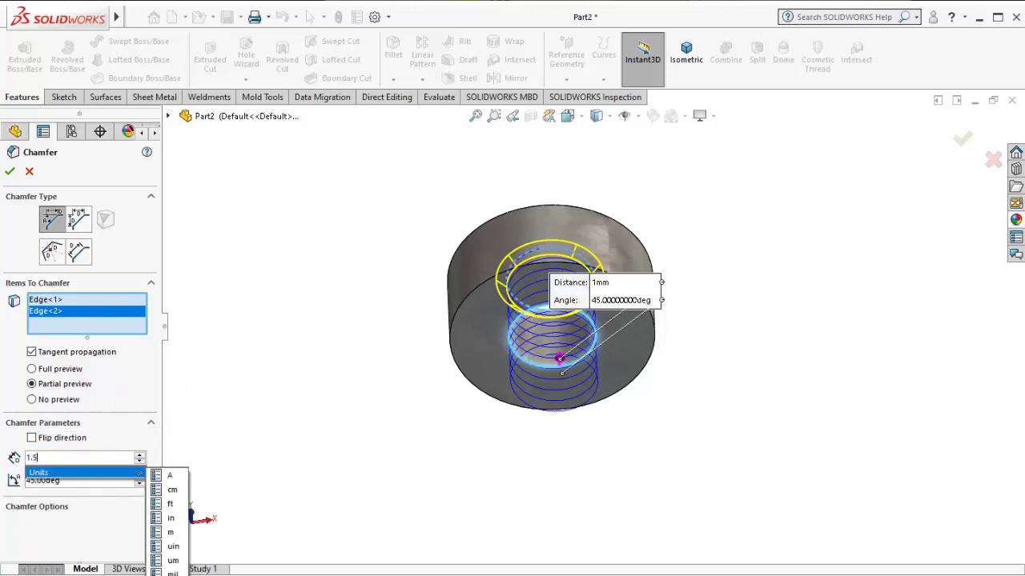
pyautogui.press('Return')
pyautogui.moveTo(377, 221)
pyautogui.mouseDown(button='middle')
pyautogui.moveTo(487, 377)
pyautogui.moveTo(487, 457)
pyautogui.mouseUp(button='middle')
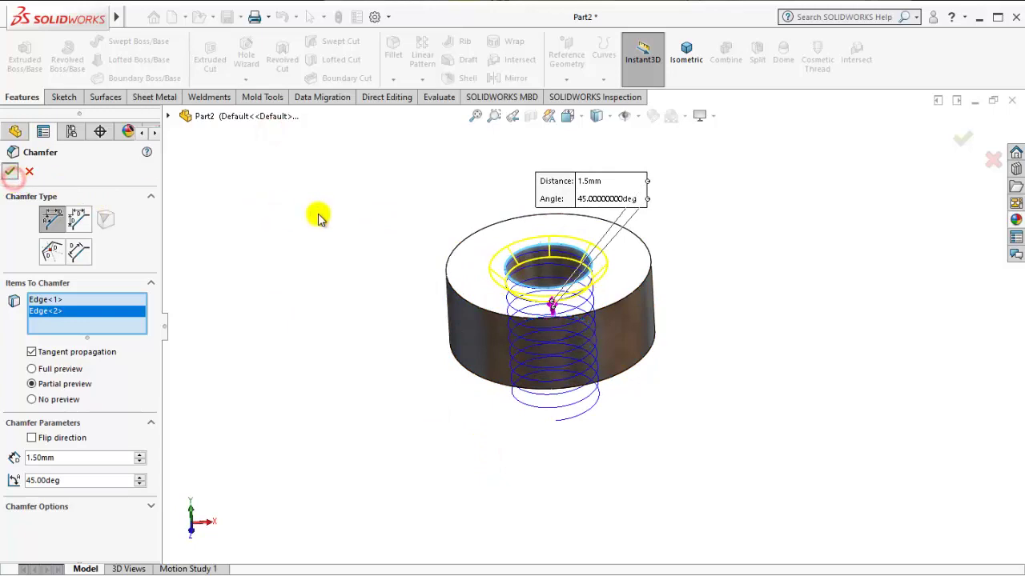
pyautogui.moveTo(790, 325)
pyautogui.mouseDown(button='middle')
pyautogui.moveTo(624, 113)
pyautogui.moveTo(570, 115)
pyautogui.moveTo(627, 178)
pyautogui.moveTo(590, 328)
pyautogui.moveTo(520, 384)
pyautogui.moveTo(595, 393)
pyautogui.moveTo(686, 361)
pyautogui.moveTo(601, 407)
pyautogui.moveTo(600, 398)
pyautogui.mouseUp(button='middle')
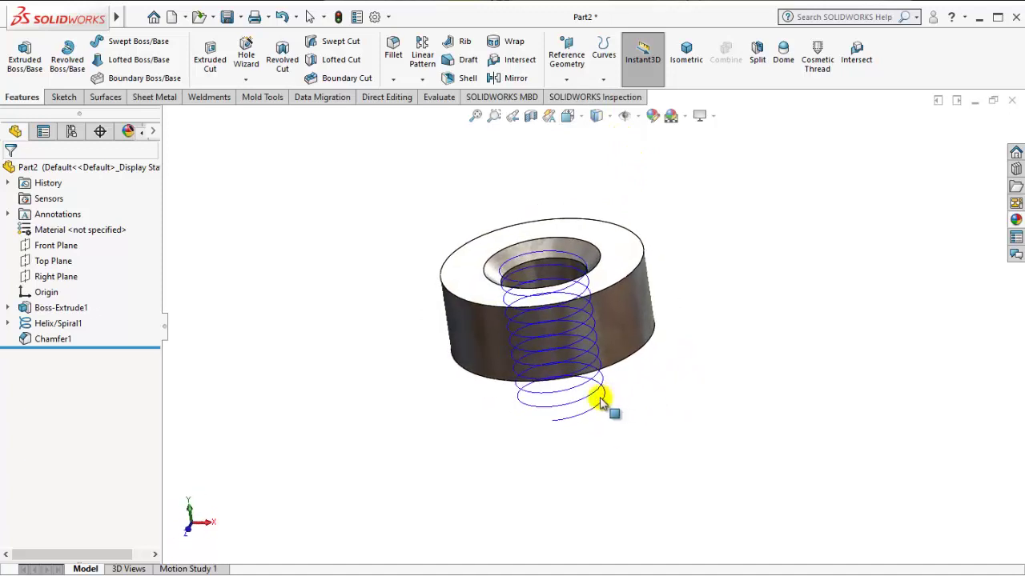
# - Review the helix settings without changes, then select the Right Plane
pyautogui.click(58, 323)
pyautogui.click(70, 277)
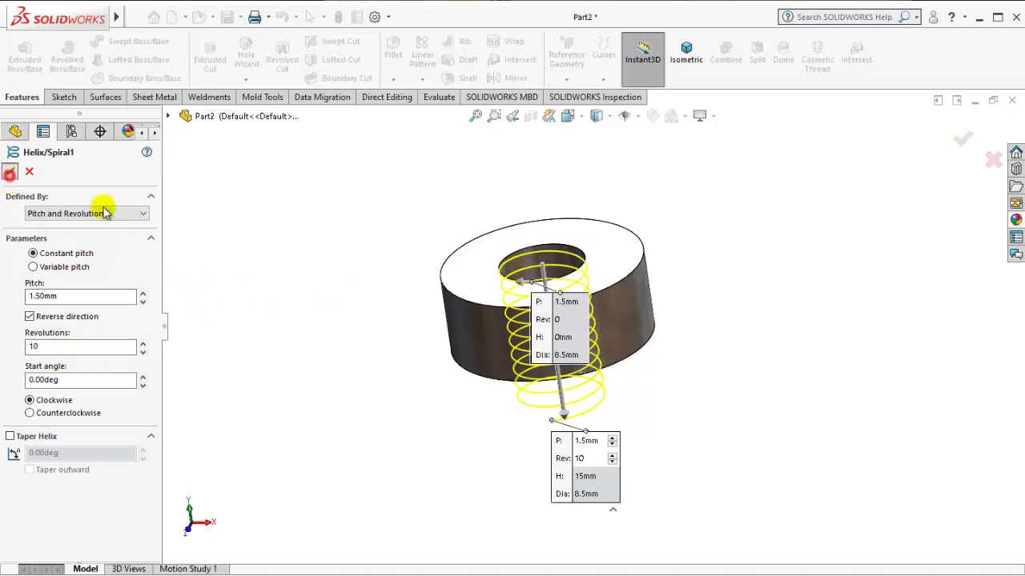
pyautogui.press('Return')
pyautogui.moveTo(499, 293)
pyautogui.mouseDown(button='middle')
pyautogui.moveTo(469, 320)
pyautogui.moveTo(486, 352)
pyautogui.mouseUp(button='middle')
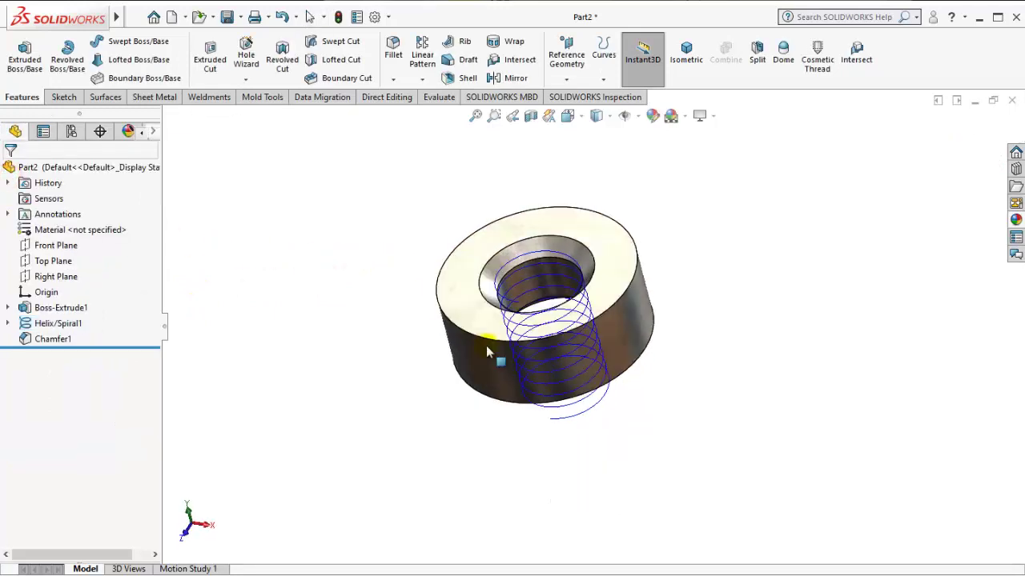
pyautogui.click(58, 277)
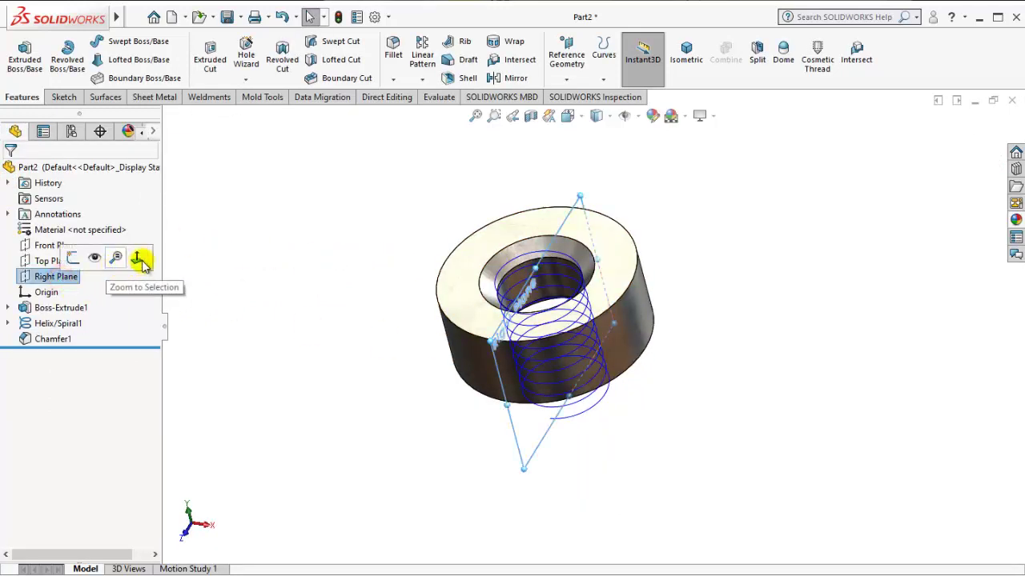
# - Sketch a closed triangle on the Right Plane at the helix's top end
pyautogui.click(140, 261)
pyautogui.scroll(2, 688, 210)
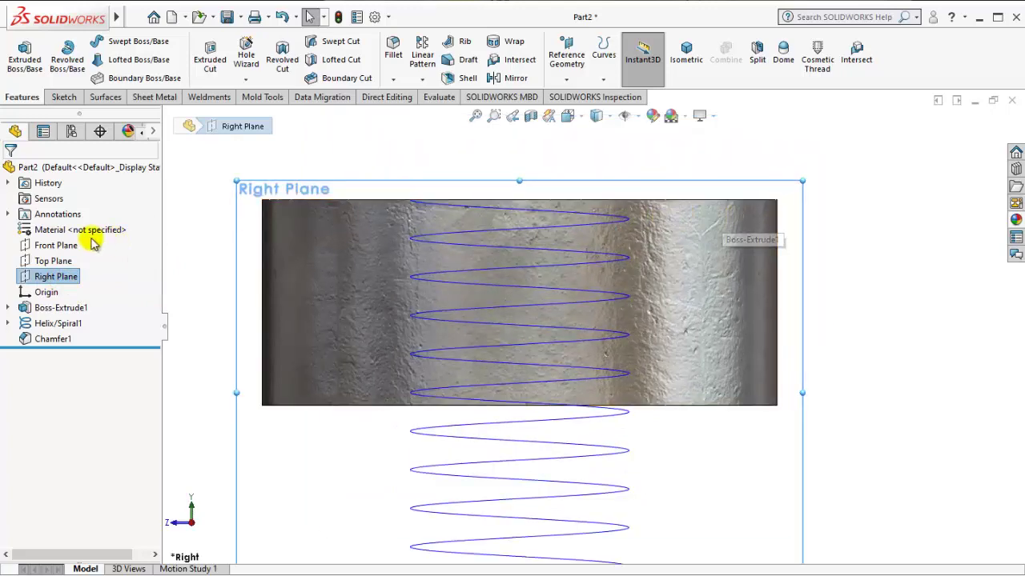
pyautogui.rightClick(81, 269)
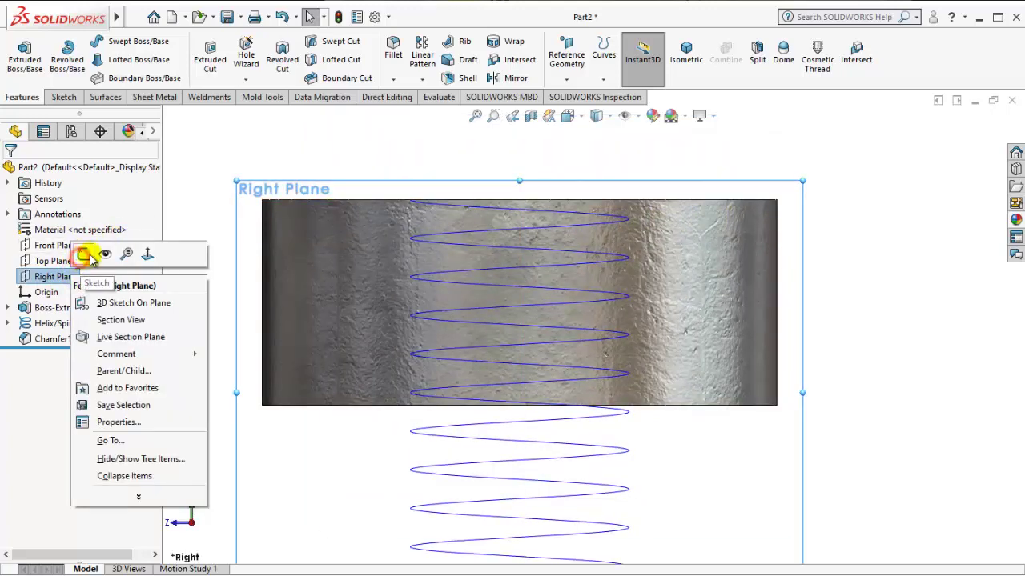
pyautogui.click(85, 255)
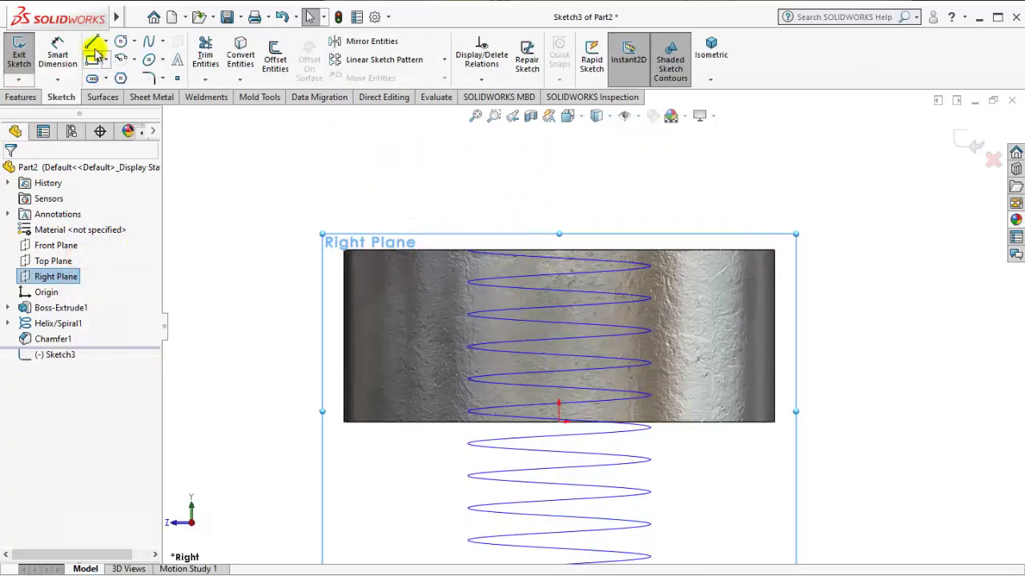
pyautogui.click(92, 44)
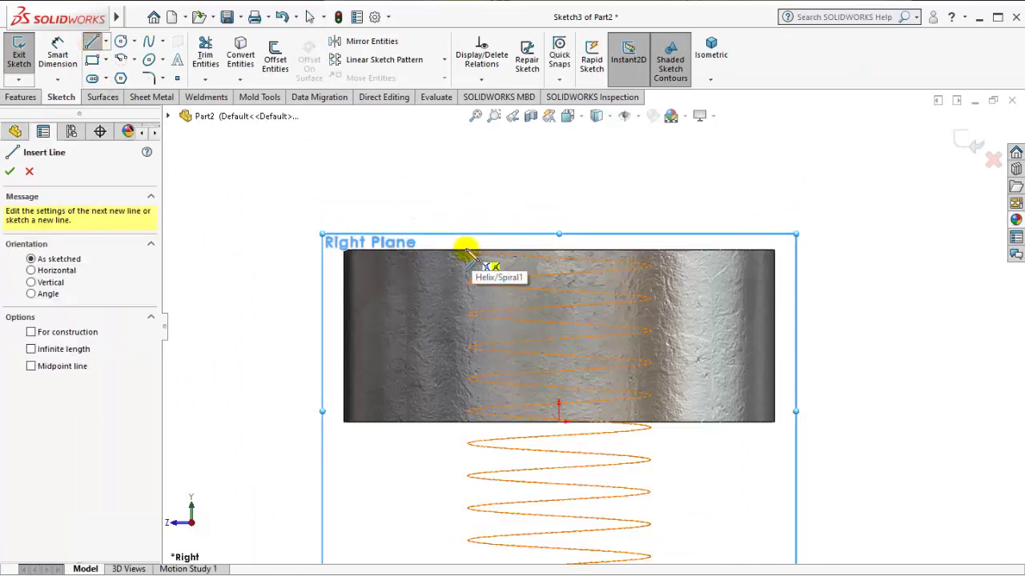
pyautogui.scroll(-3, 521, 268)
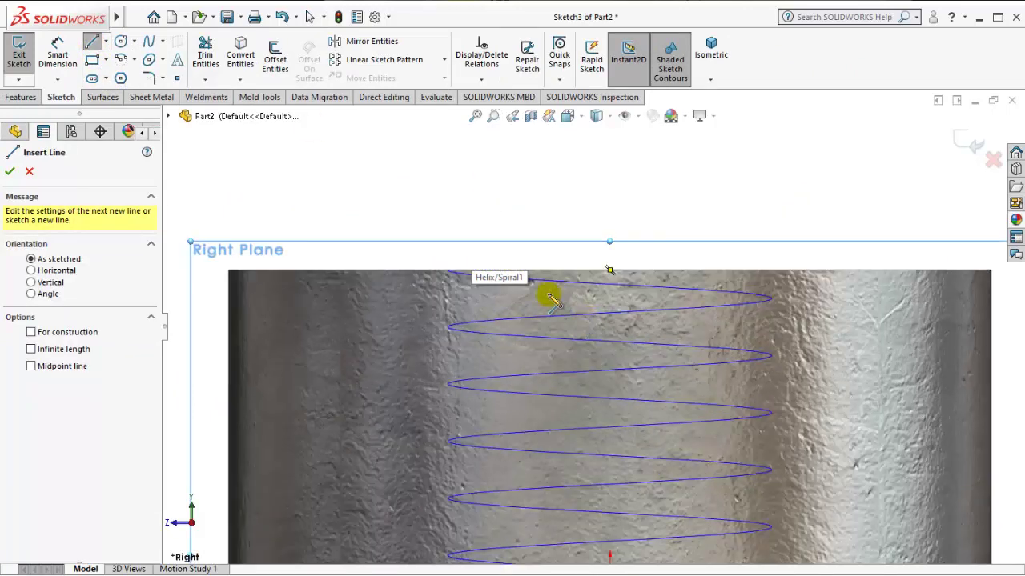
pyautogui.click(433, 269)
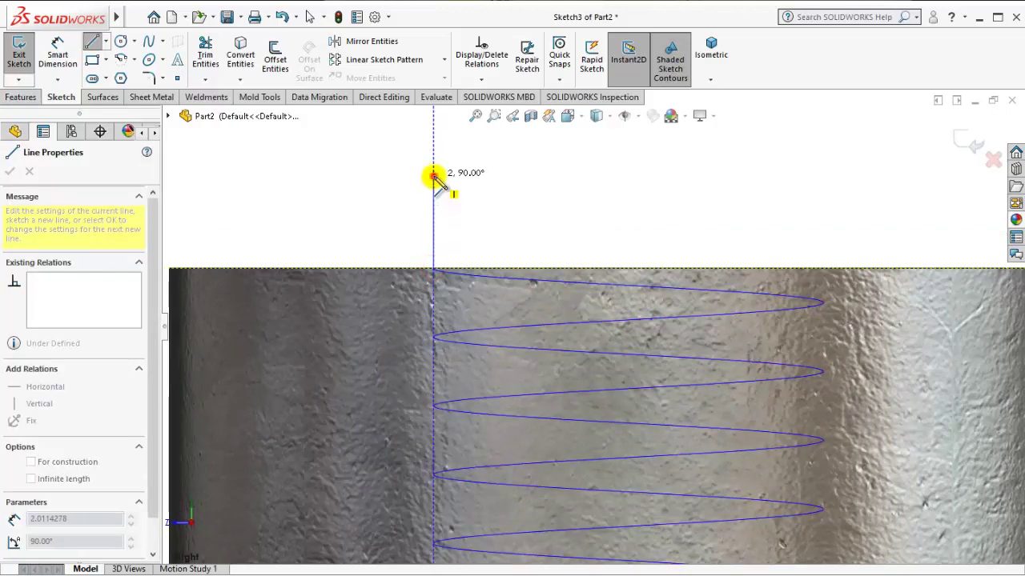
pyautogui.click(433, 176)
pyautogui.click(332, 221)
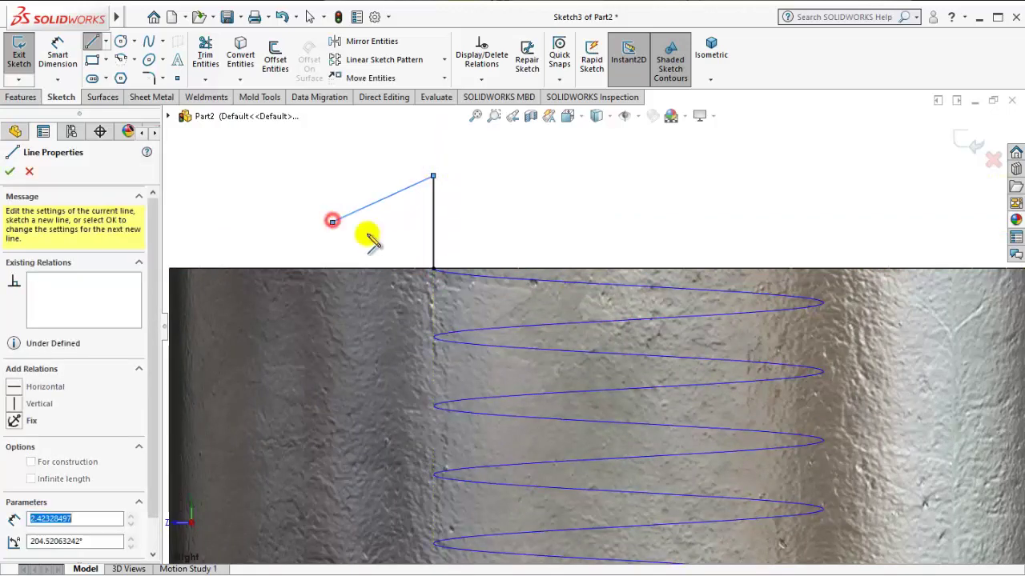
pyautogui.click(433, 268)
pyautogui.press('s')
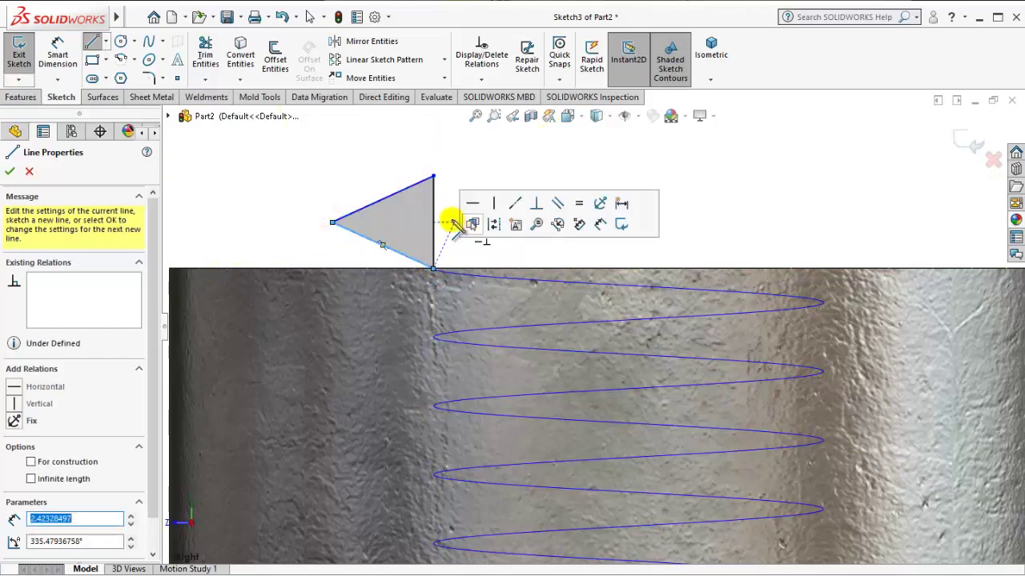
pyautogui.click(469, 222)
# - Add an Equal relation to the triangle's three sides
pyautogui.click(435, 212)
pyautogui.click(393, 194)
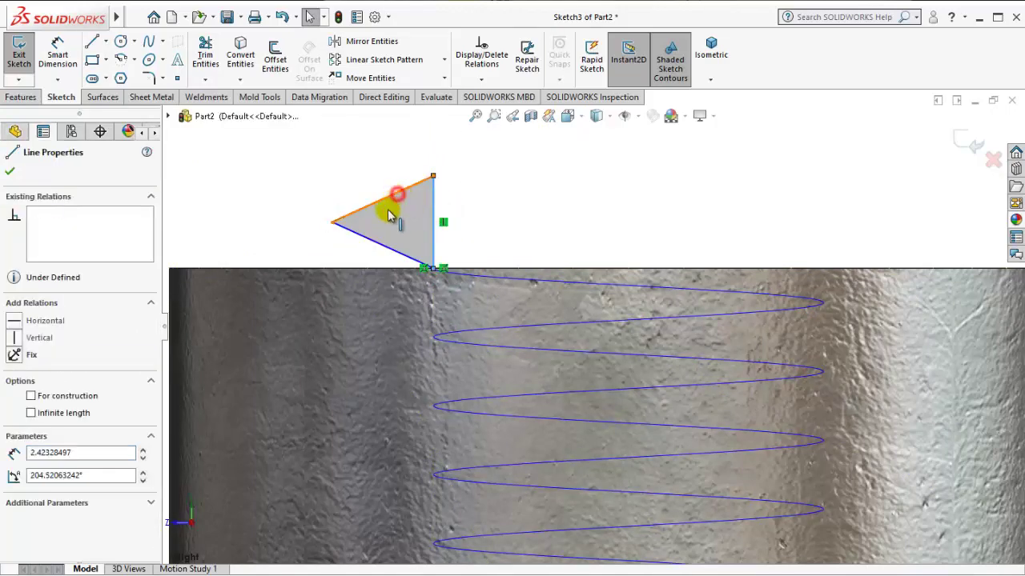
pyautogui.keyDown('ctrl'); pyautogui.click(356, 231); pyautogui.keyUp('ctrl')
pyautogui.click(358, 232)
pyautogui.keyDown('ctrl'); pyautogui.click(230, 290); pyautogui.keyUp('ctrl')
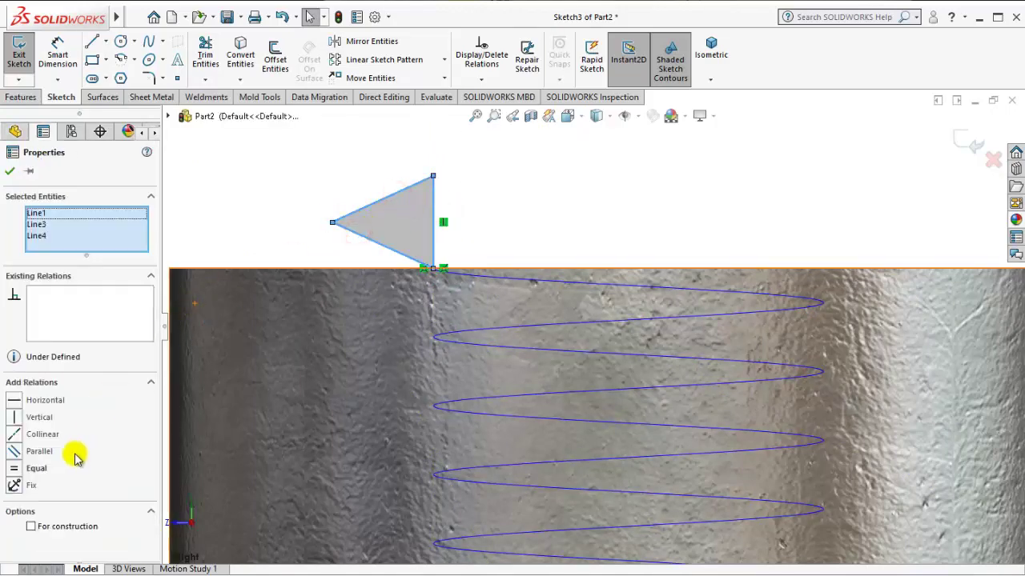
pyautogui.click(16, 474)
pyautogui.click(526, 222)
pyautogui.moveTo(526, 222); pyautogui.dragTo(474, 291, button='middle')
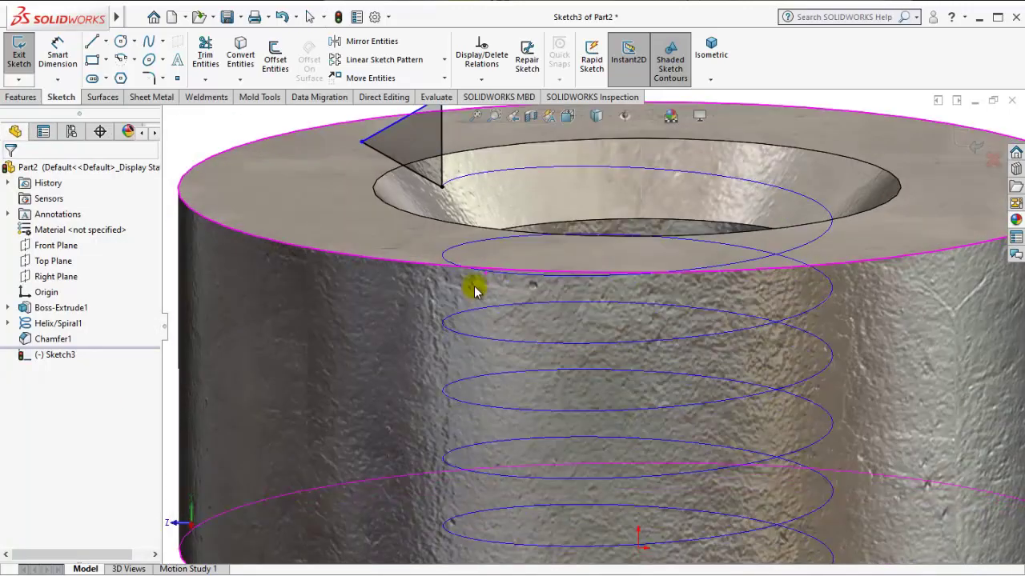
pyautogui.scroll(3, 474, 290)
pyautogui.scroll(-5, 492, 213)
pyautogui.scroll(-3, 526, 251)
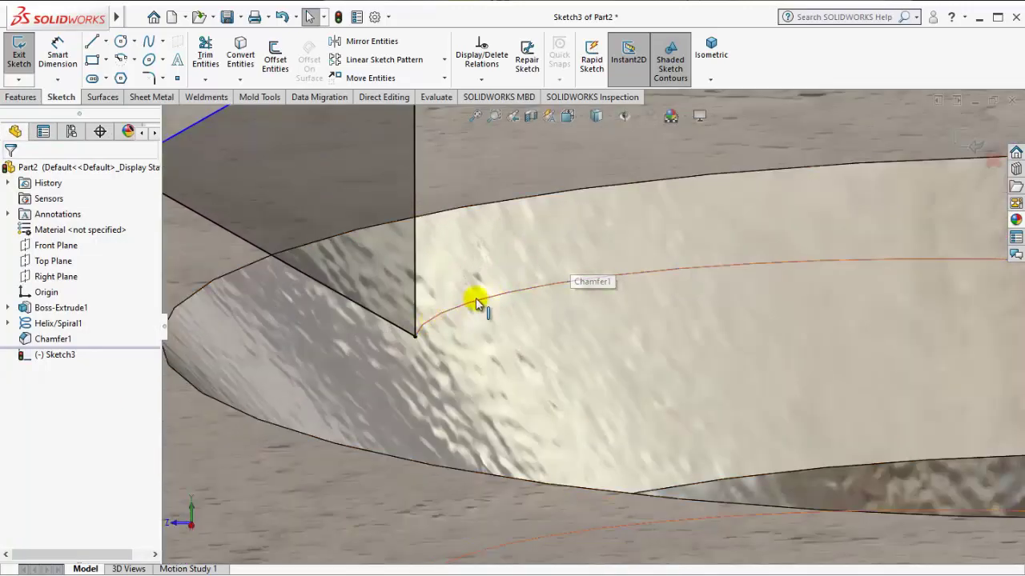
pyautogui.scroll(2, 475, 303)
# - Dimension the triangle's vertical side to 1.40 mm
pyautogui.click(60, 55)
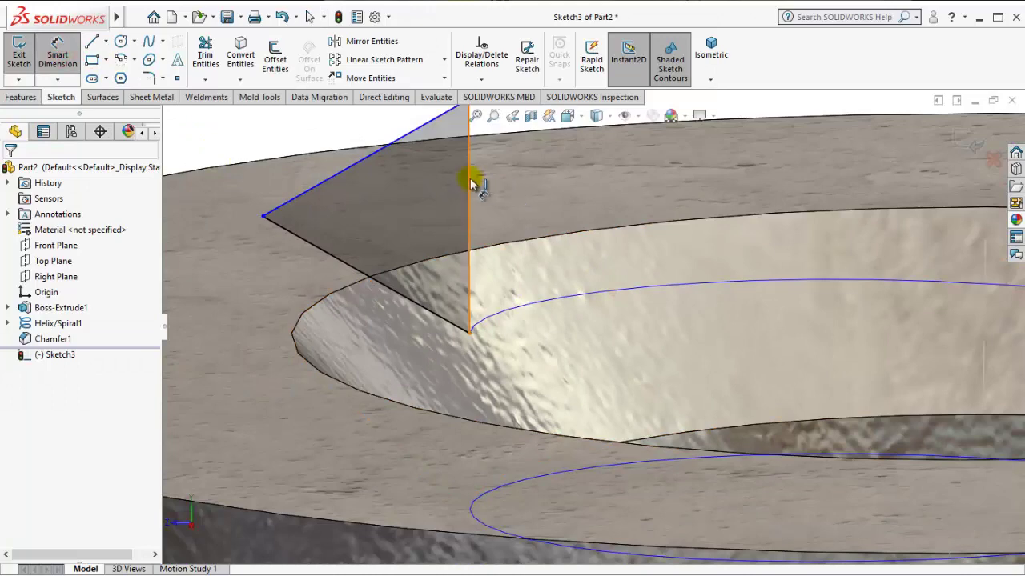
pyautogui.click(533, 184)
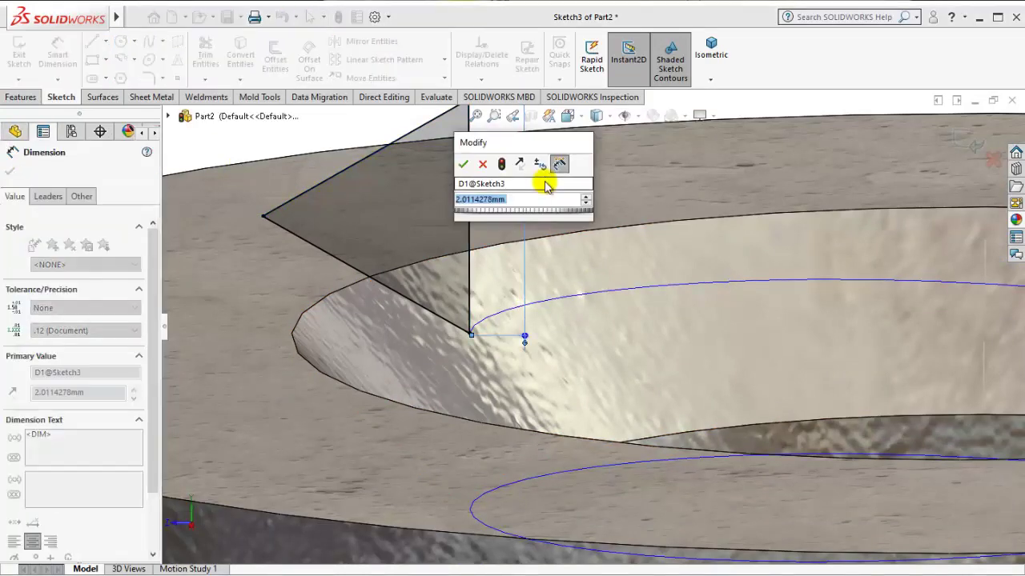
pyautogui.write('1.4')
pyautogui.press('Return')
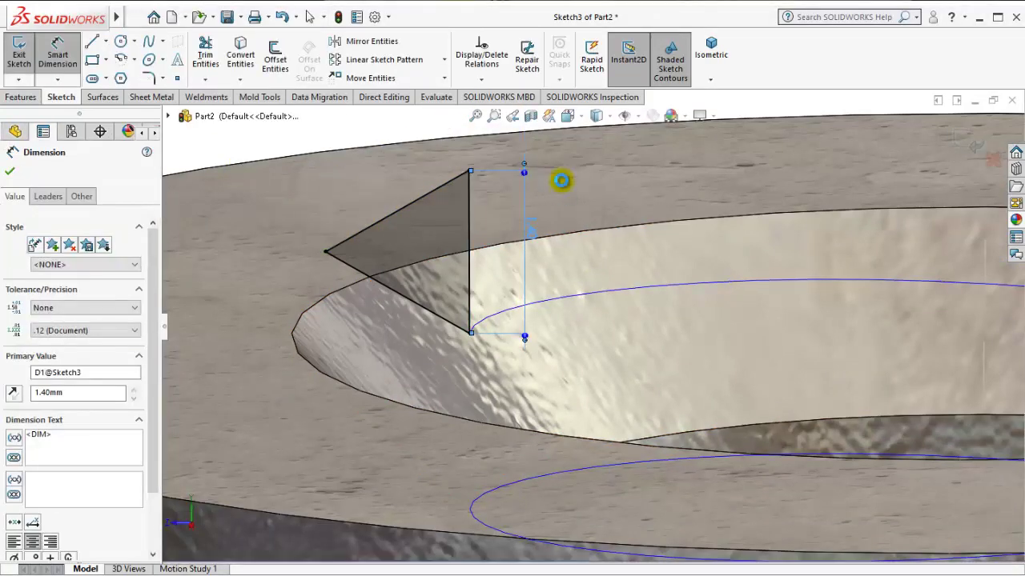
pyautogui.scroll(2, 645, 234)
pyautogui.scroll(3, 887, 240)
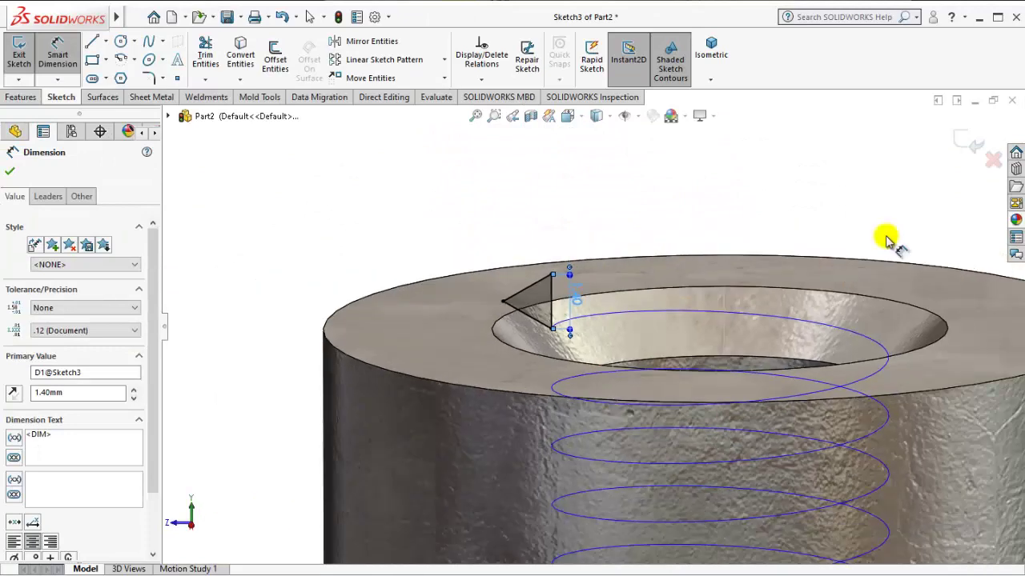
# - Exit the sketch and swept-cut the Sketch3 triangle along Helix/Spiral1 to form the thread
pyautogui.click(965, 147)
pyautogui.scroll(3, 686, 389)
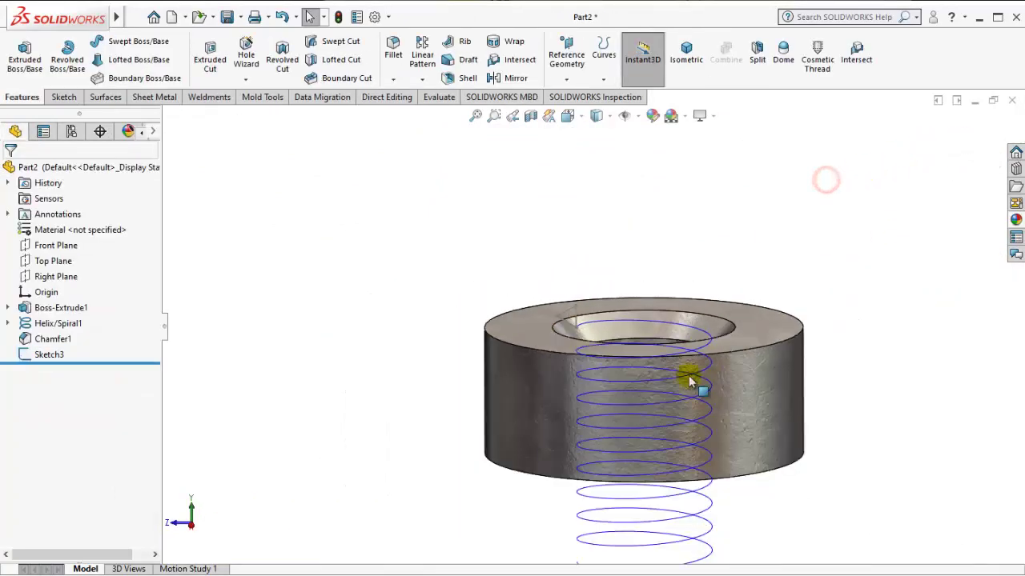
pyautogui.scroll(-3, 645, 376)
pyautogui.scroll(3, 644, 376)
pyautogui.keyDown('ctrl'); pyautogui.moveTo(857, 176); pyautogui.dragTo(396, 426, button='middle'); pyautogui.keyUp('ctrl')
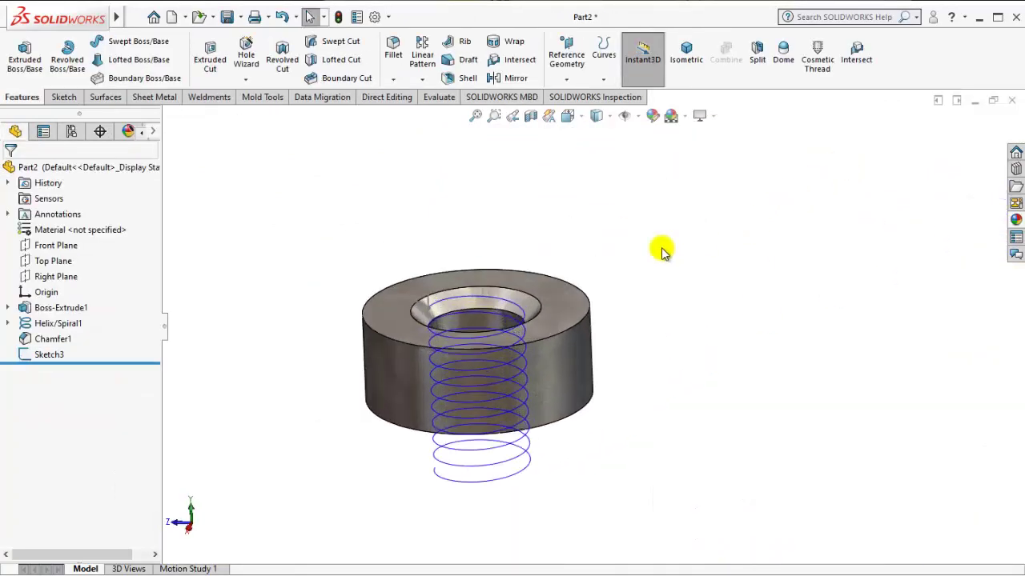
pyautogui.scroll(-2, 511, 373)
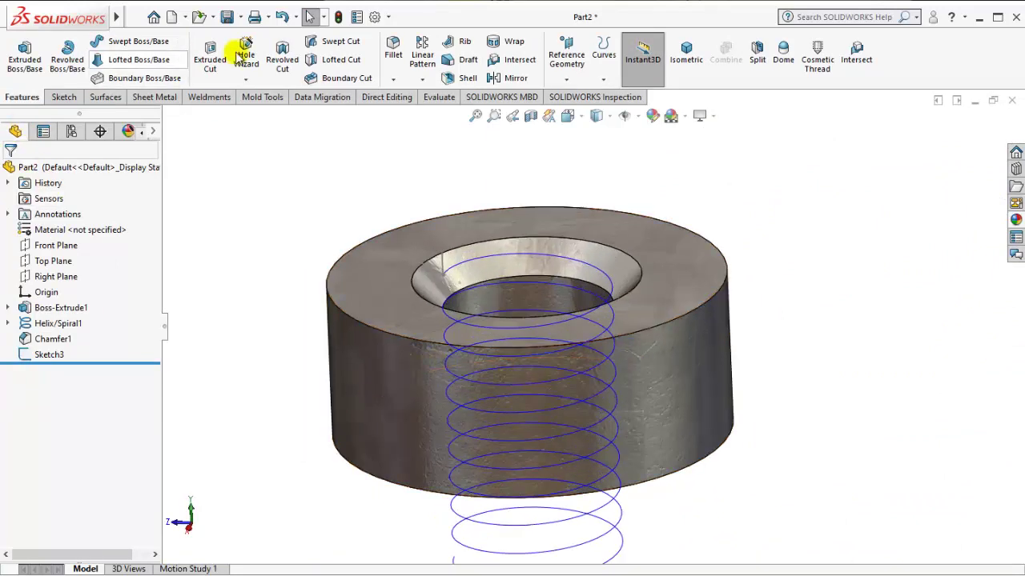
pyautogui.click(333, 44)
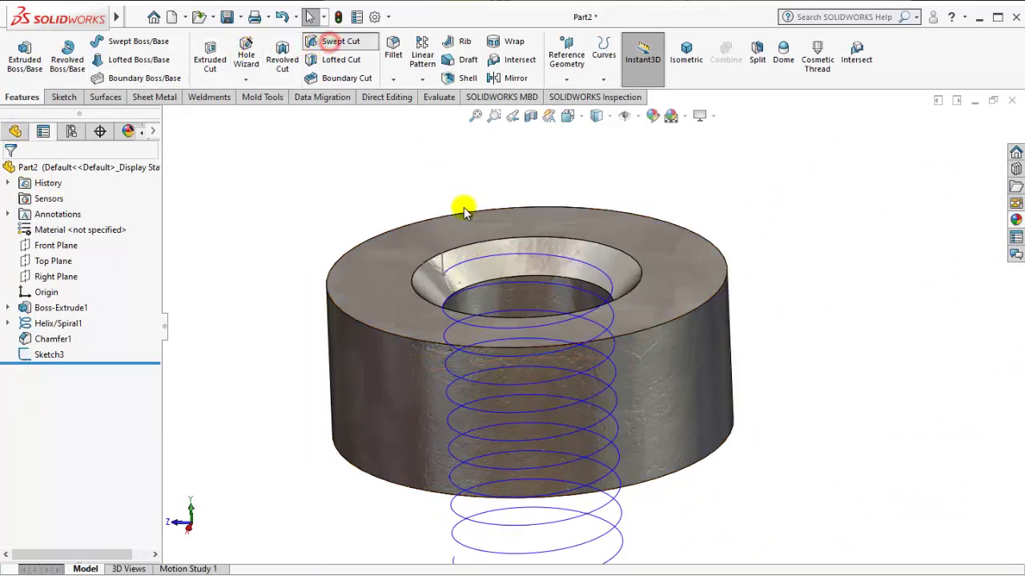
pyautogui.click(443, 260)
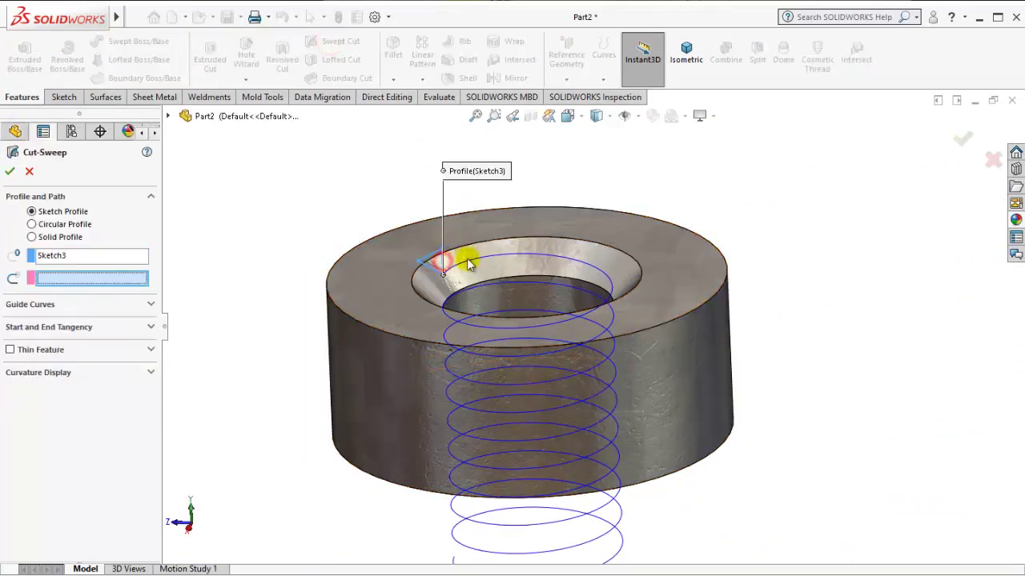
pyautogui.click(546, 250)
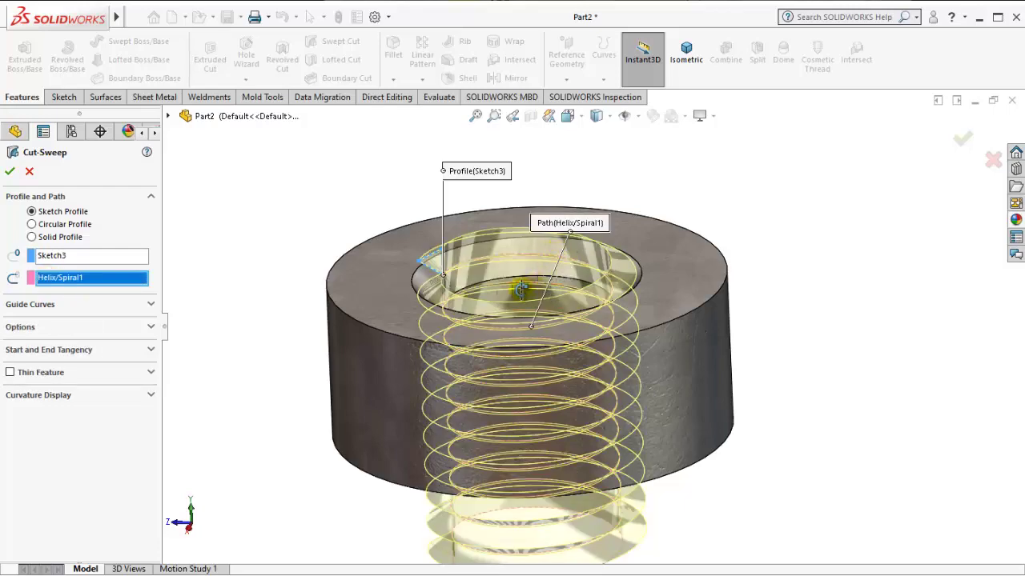
pyautogui.moveTo(521, 290); pyautogui.dragTo(531, 269, button='middle')
pyautogui.click(9, 172)
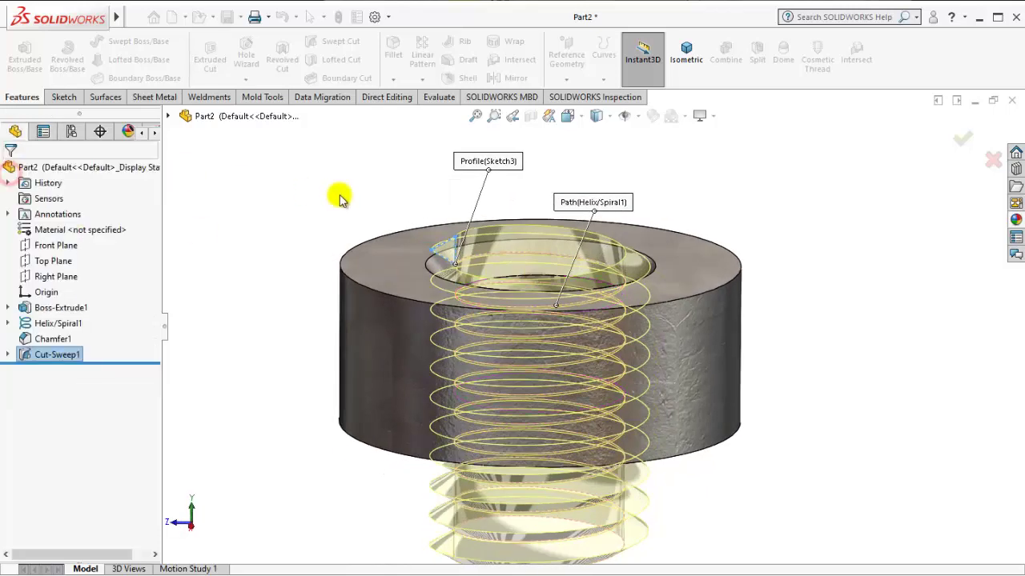
pyautogui.click(826, 243)
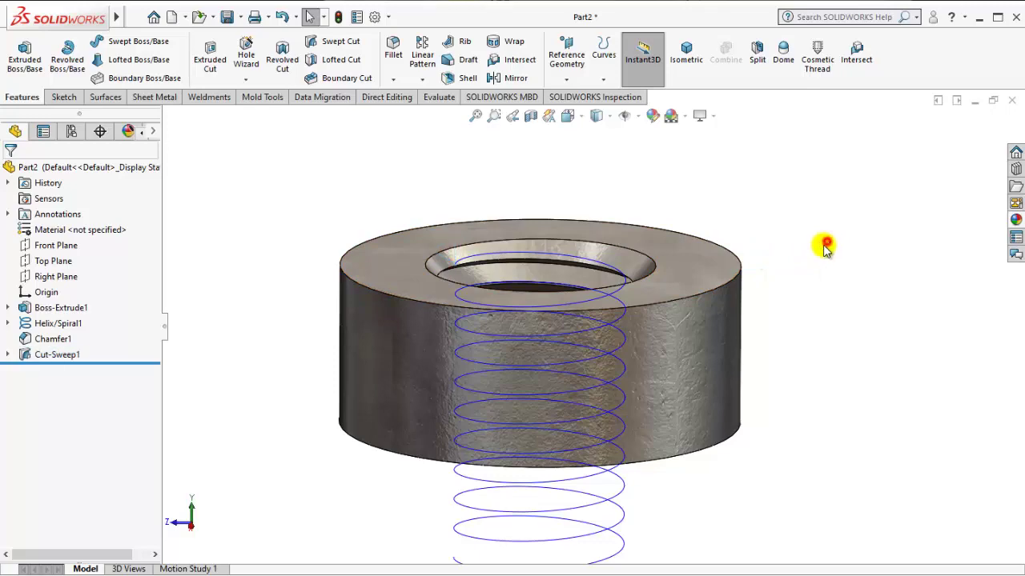
# - Hide Helix/Spiral1 and view the cut thread
pyautogui.click(90, 322)
pyautogui.click(95, 298)
pyautogui.moveTo(374, 204)
pyautogui.mouseDown(button='middle')
pyautogui.moveTo(471, 254)
pyautogui.moveTo(407, 293)
pyautogui.moveTo(392, 359)
pyautogui.moveTo(421, 398)
pyautogui.moveTo(376, 305)
pyautogui.moveTo(450, 358)
pyautogui.moveTo(393, 165)
pyautogui.moveTo(448, 227)
pyautogui.moveTo(500, 376)
pyautogui.moveTo(451, 326)
pyautogui.moveTo(499, 277)
pyautogui.moveTo(517, 350)
pyautogui.moveTo(463, 313)
pyautogui.moveTo(488, 221)
pyautogui.moveTo(492, 345)
pyautogui.moveTo(295, 348)
pyautogui.moveTo(252, 335)
pyautogui.moveTo(678, 143)
pyautogui.mouseUp(button='middle')
# - Inspect the internal thread in a section view, then turn the section view off
pyautogui.click(678, 80)
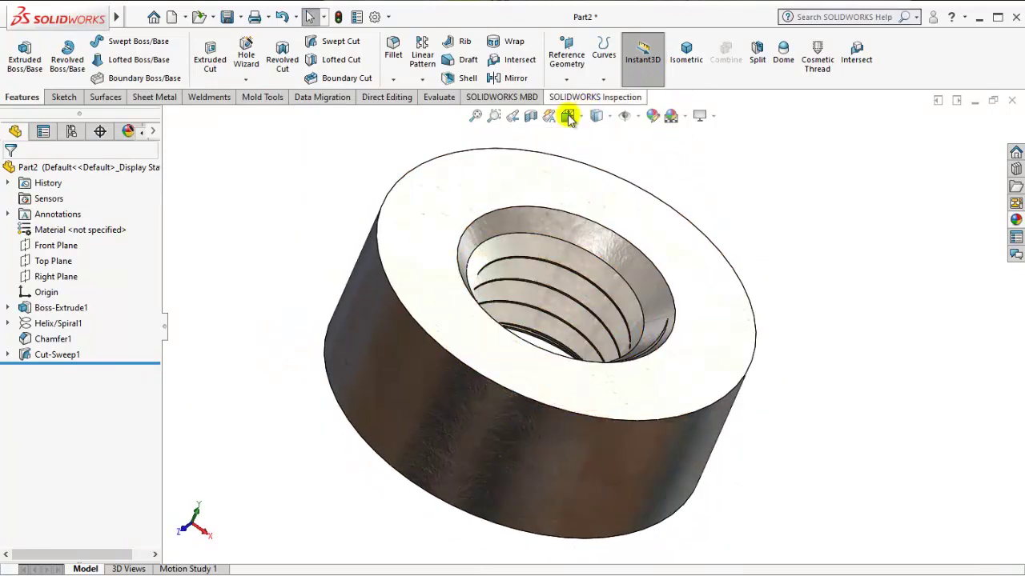
pyautogui.click(531, 117)
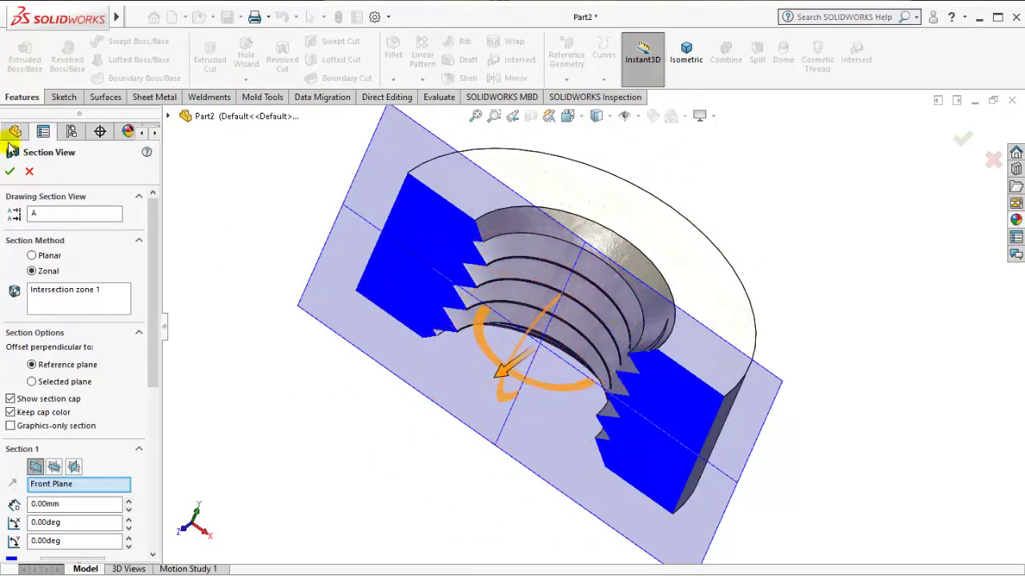
pyautogui.click(9, 170)
pyautogui.moveTo(773, 256)
pyautogui.mouseDown(button='middle')
pyautogui.moveTo(617, 199)
pyautogui.moveTo(695, 232)
pyautogui.moveTo(540, 373)
pyautogui.moveTo(508, 304)
pyautogui.moveTo(487, 373)
pyautogui.moveTo(517, 299)
pyautogui.moveTo(537, 338)
pyautogui.moveTo(518, 385)
pyautogui.moveTo(560, 320)
pyautogui.mouseUp(button='middle')
pyautogui.click(686, 52)
pyautogui.click(530, 115)
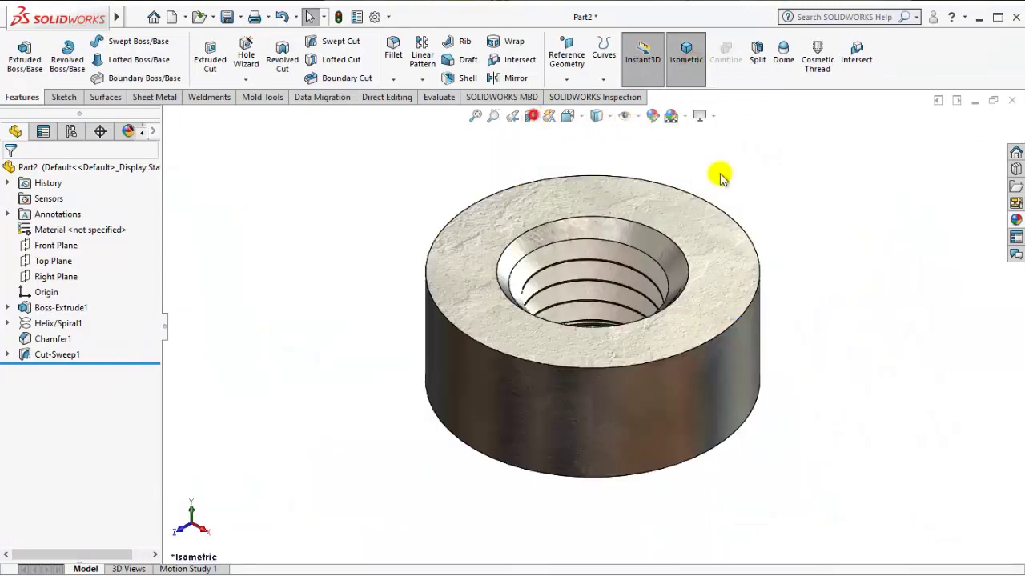
pyautogui.scroll(2, 761, 292)
pyautogui.scroll(-3, 713, 308)
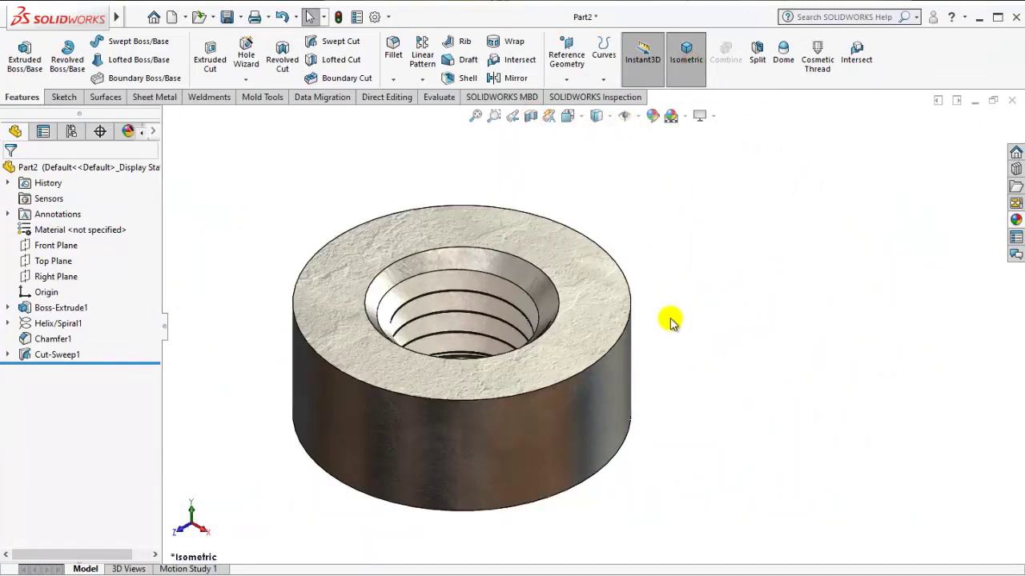
# - Fillet the nut's top and bottom outer edges at 1.8 mm
pyautogui.click(608, 312)
pyautogui.click(735, 271)
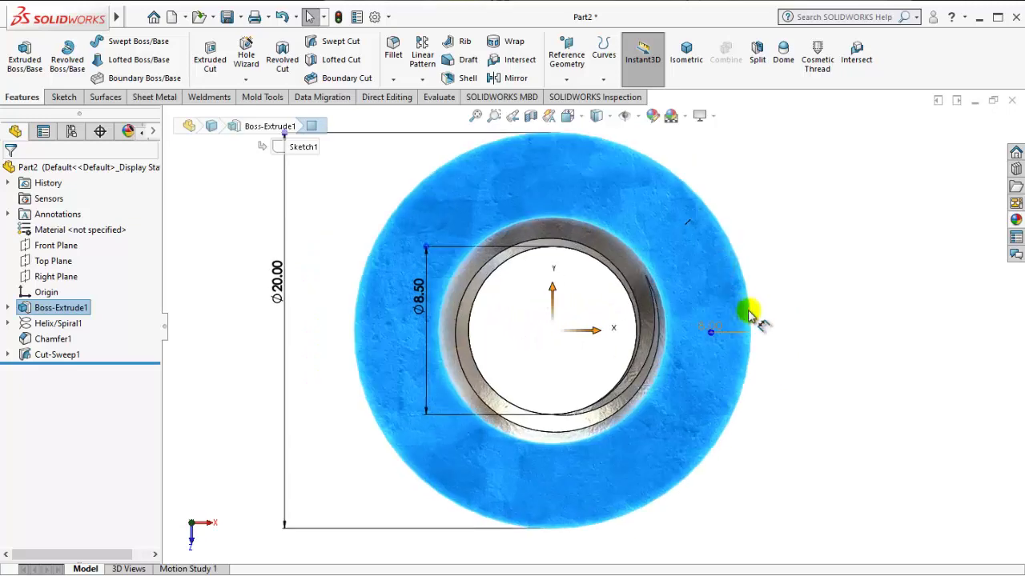
pyautogui.click(697, 257)
pyautogui.click(915, 293)
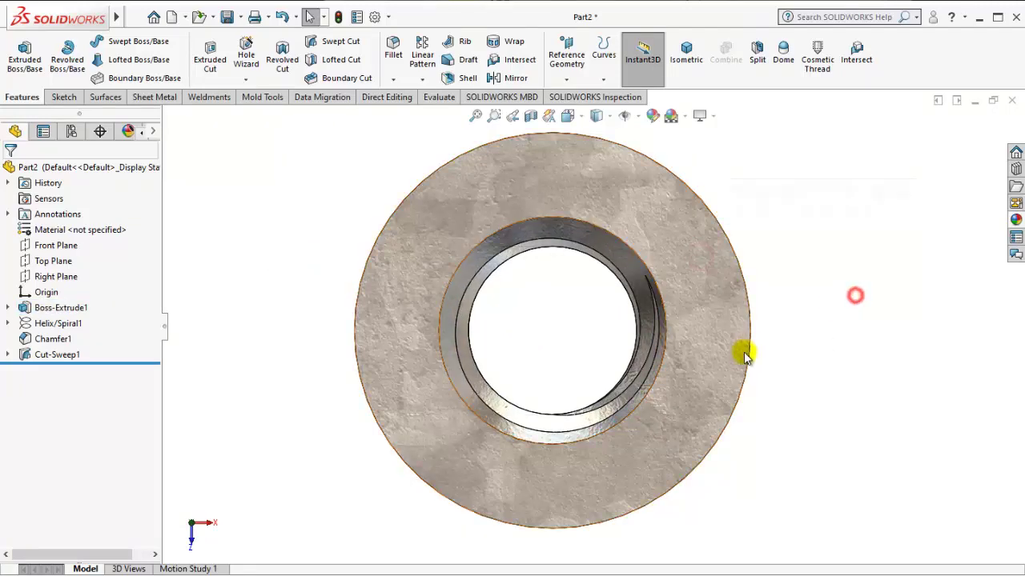
pyautogui.moveTo(743, 347); pyautogui.dragTo(716, 250, button='middle')
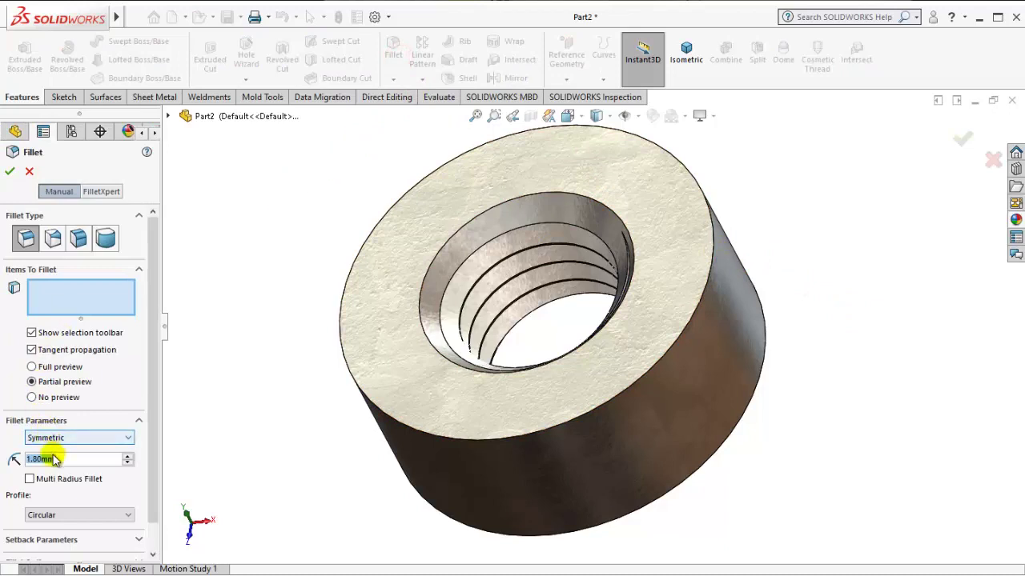
pyautogui.click(699, 301)
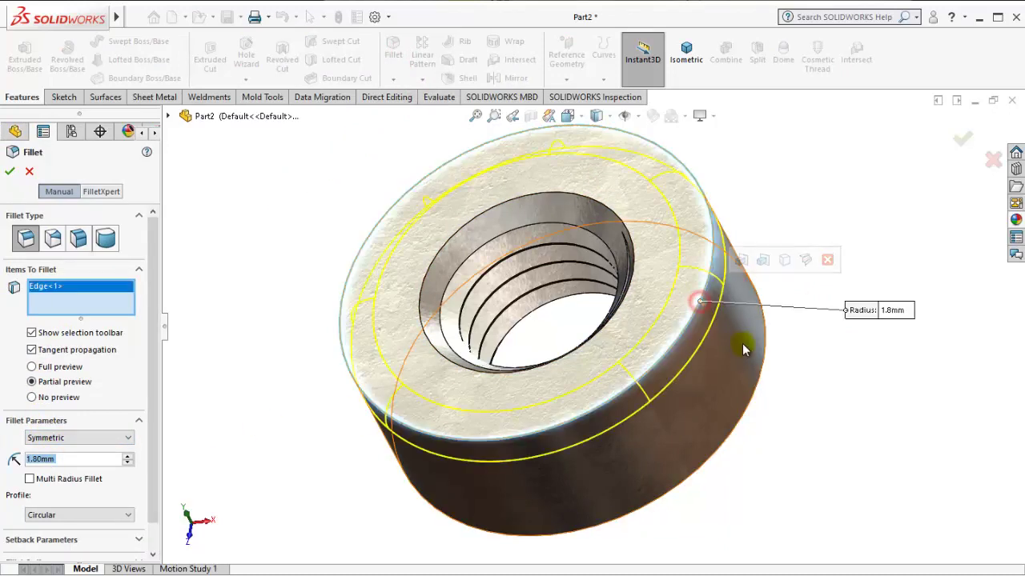
pyautogui.click(762, 371)
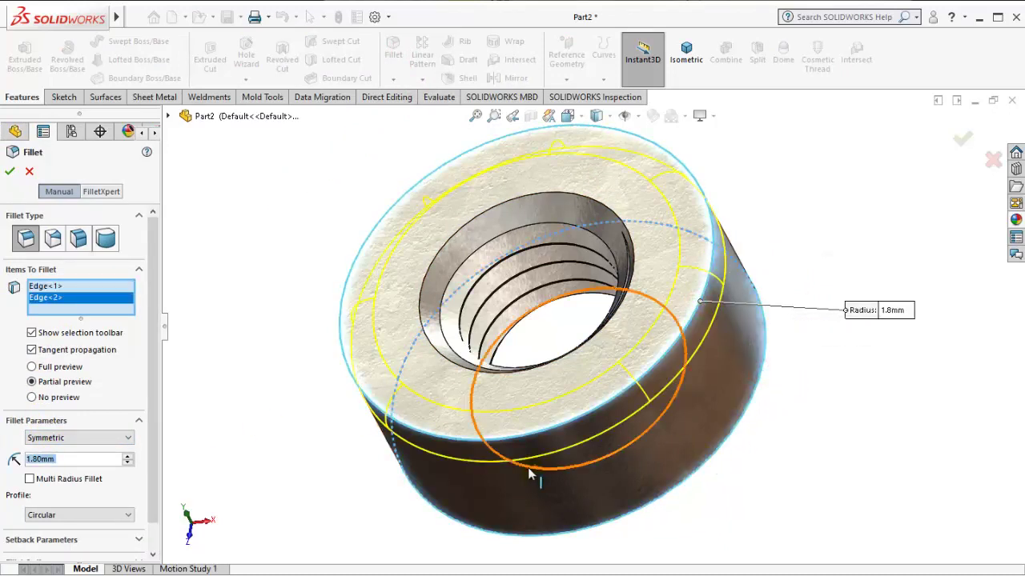
pyautogui.moveTo(526, 411); pyautogui.dragTo(84, 416, button='middle')
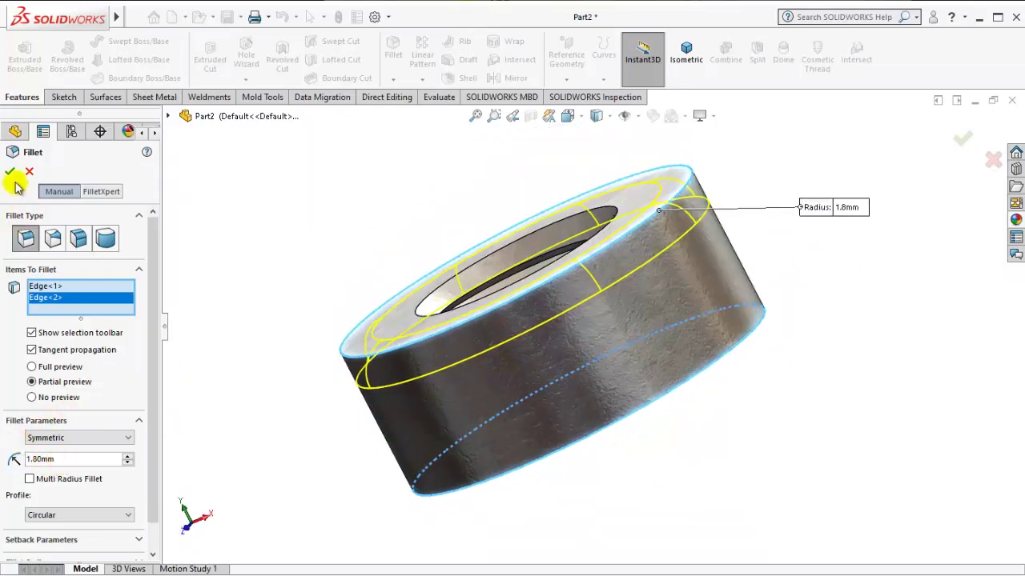
pyautogui.moveTo(496, 270)
pyautogui.mouseDown(button='middle')
pyautogui.moveTo(560, 336)
pyautogui.moveTo(565, 390)
pyautogui.mouseUp(button='middle')
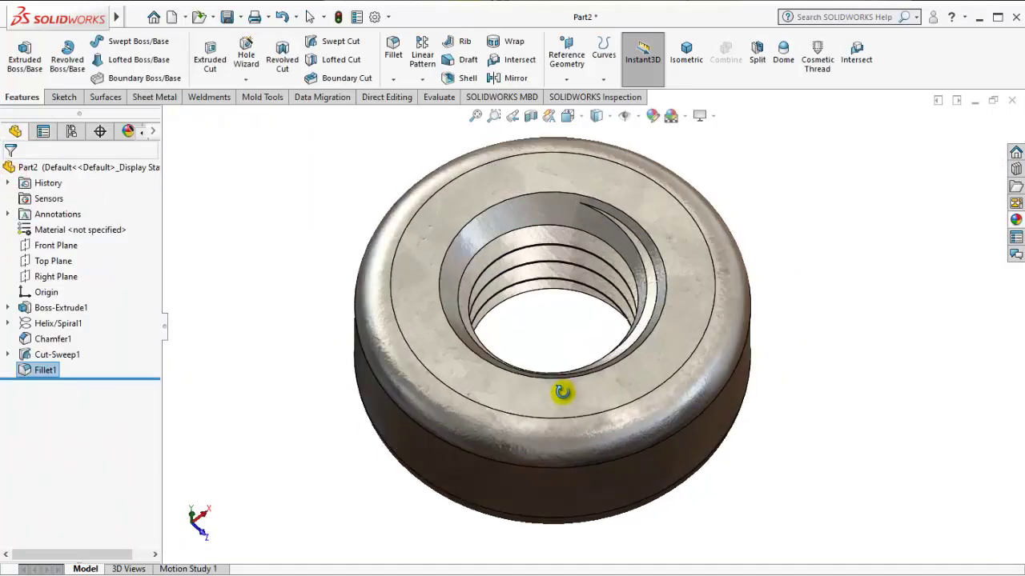
# - Sketch a hexagon centred on the origin on the nut's top face
pyautogui.click(409, 318)
pyautogui.click(533, 265)
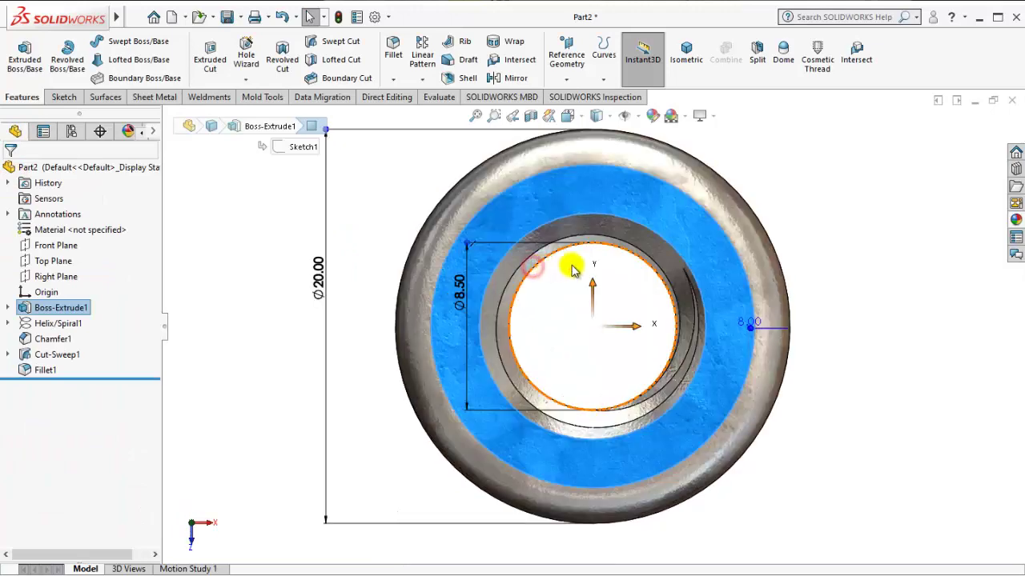
pyautogui.click(509, 230)
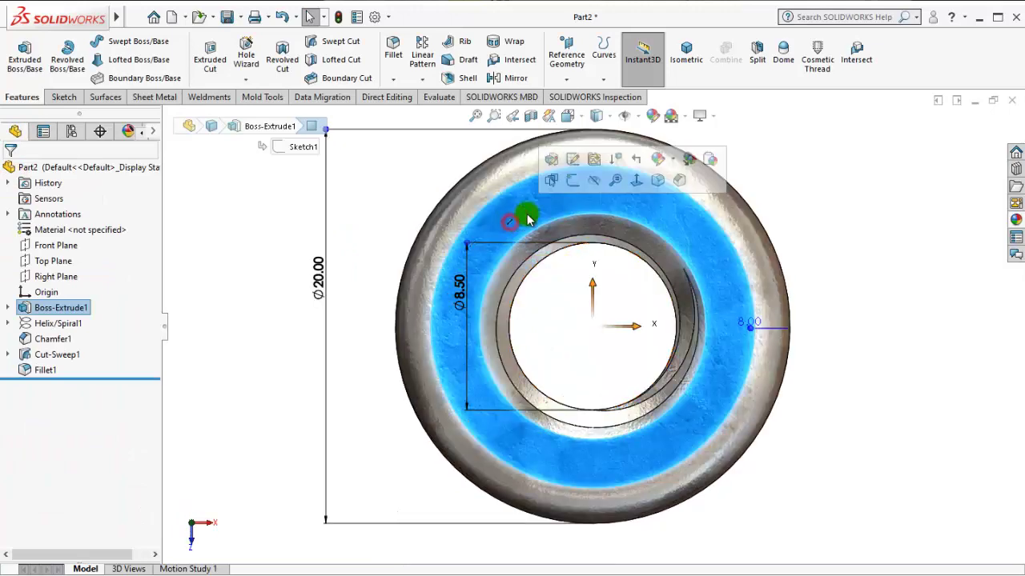
pyautogui.click(595, 181)
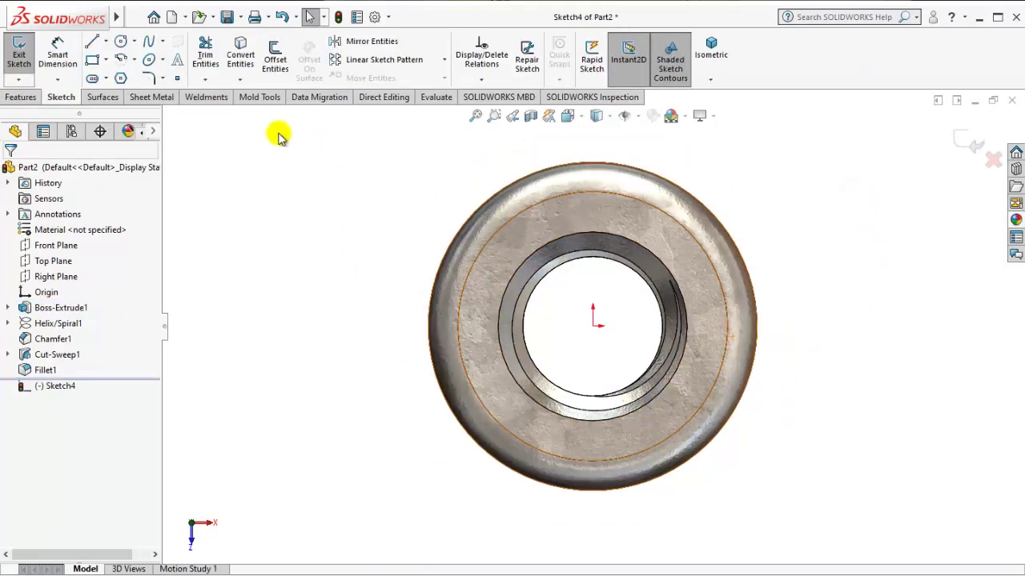
pyautogui.click(121, 78)
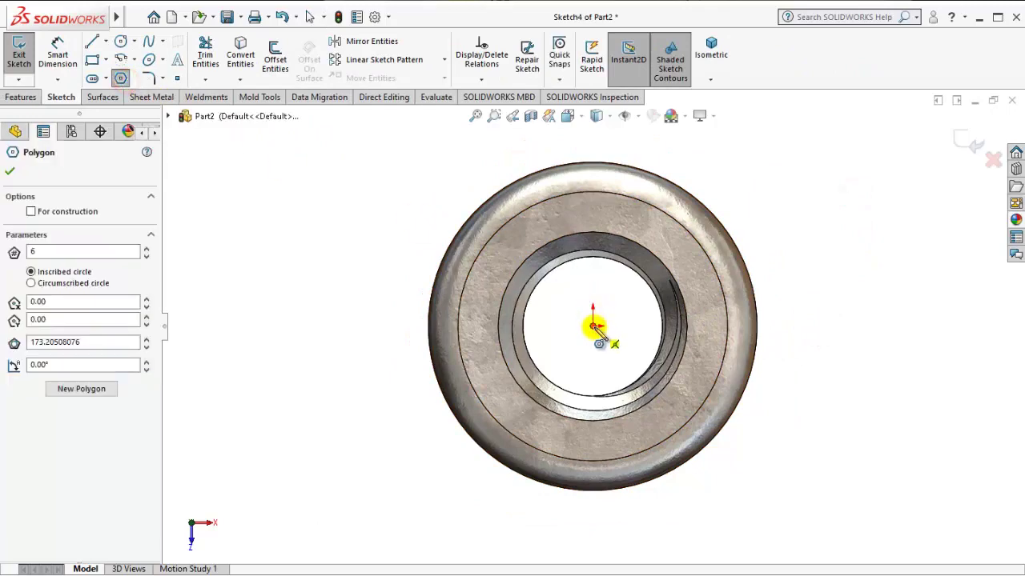
pyautogui.click(593, 325)
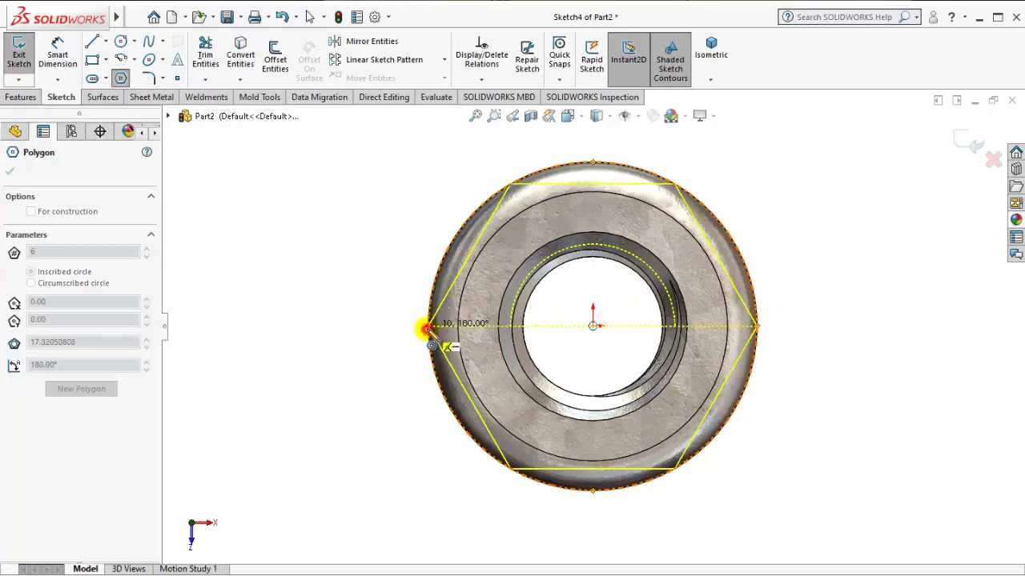
pyautogui.click(429, 326)
pyautogui.press('Escape')
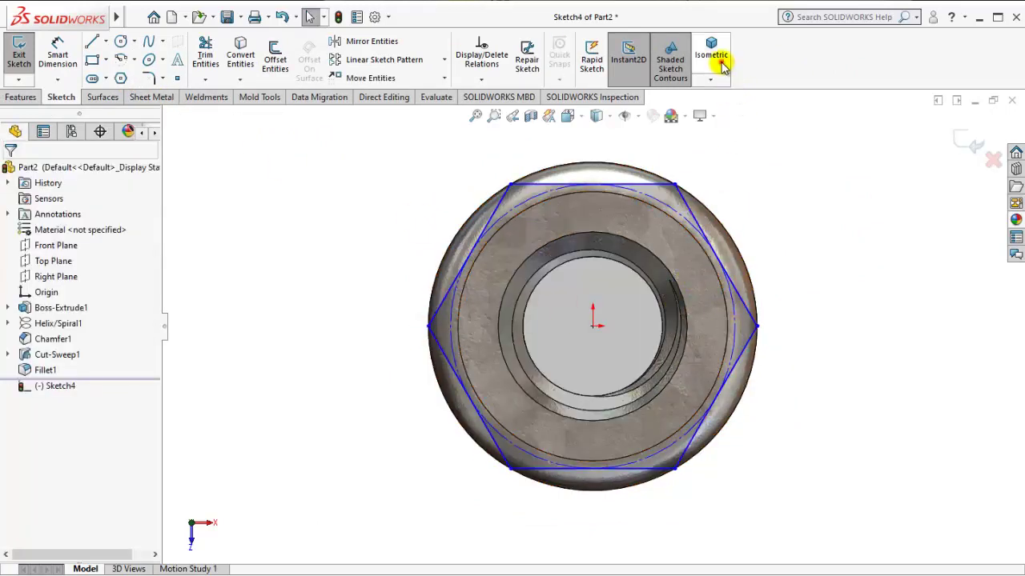
# - Extrude-cut outside the hexagon with Flip side to cut, trimming the nut to hex shape
pyautogui.click(713, 57)
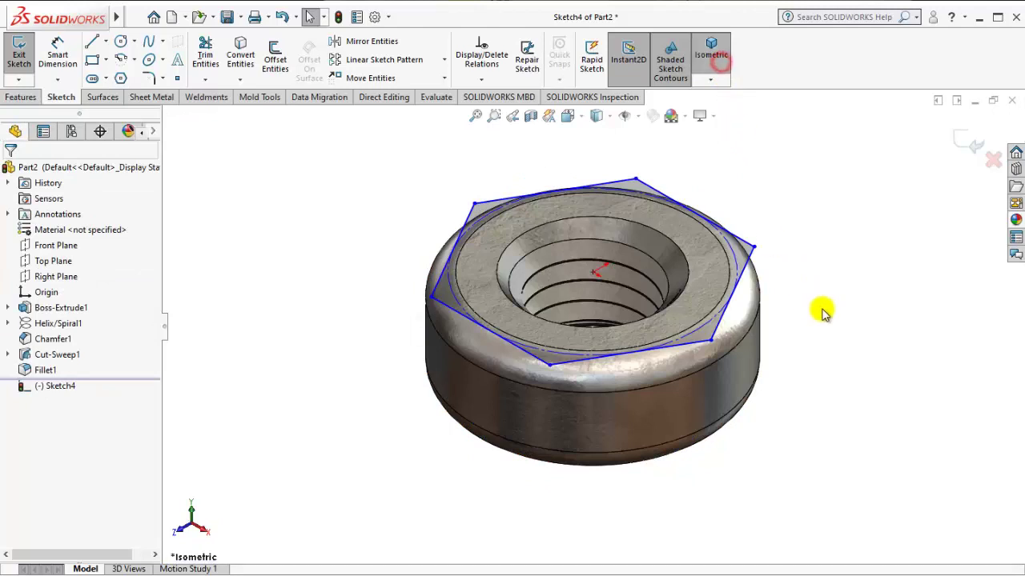
pyautogui.click(22, 97)
pyautogui.click(210, 56)
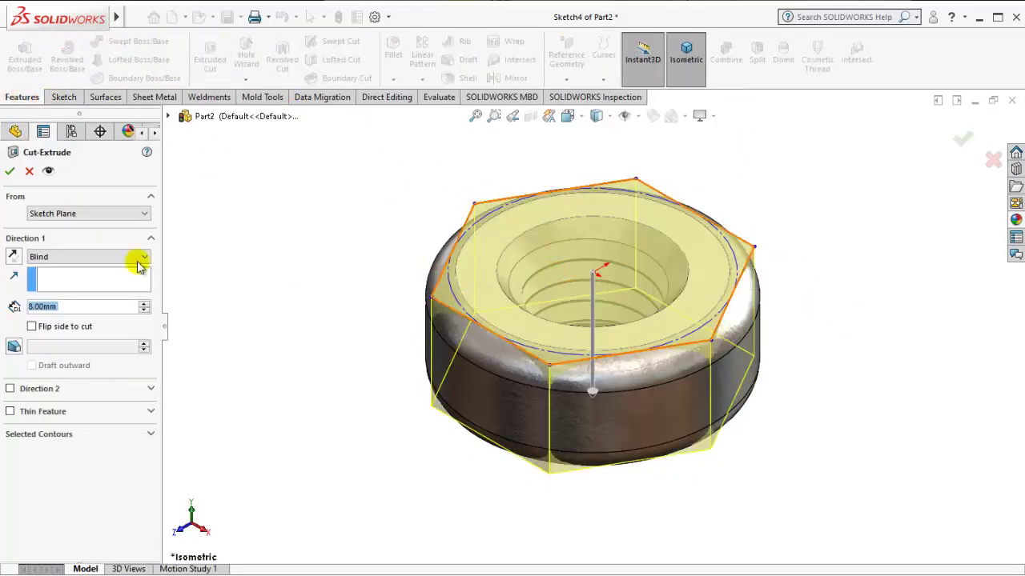
pyautogui.click(35, 327)
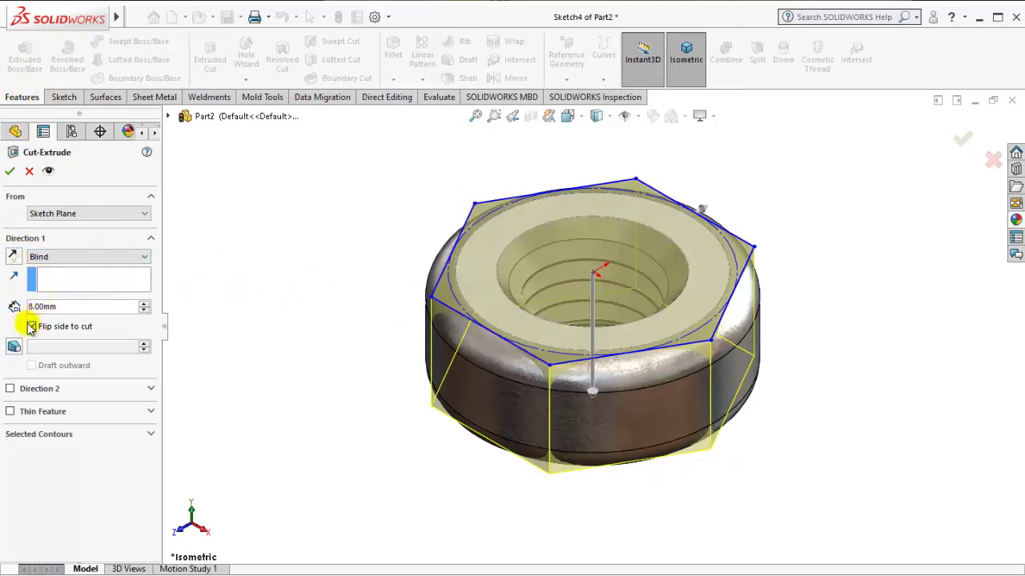
pyautogui.click(10, 172)
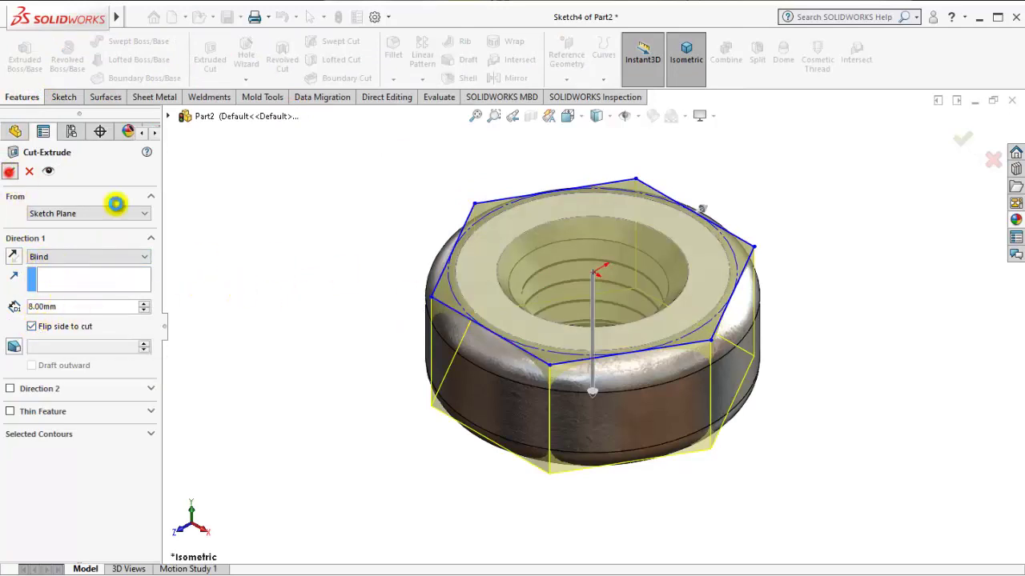
pyautogui.click(344, 211)
pyautogui.moveTo(685, 311)
pyautogui.mouseDown(button='middle')
pyautogui.moveTo(577, 343)
pyautogui.moveTo(652, 419)
pyautogui.moveTo(599, 441)
pyautogui.moveTo(641, 374)
pyautogui.moveTo(598, 147)
pyautogui.moveTo(629, 281)
pyautogui.moveTo(649, 126)
pyautogui.moveTo(767, 310)
pyautogui.moveTo(851, 265)
pyautogui.moveTo(731, 309)
pyautogui.moveTo(726, 186)
pyautogui.mouseUp(button='middle')
pyautogui.click(686, 52)
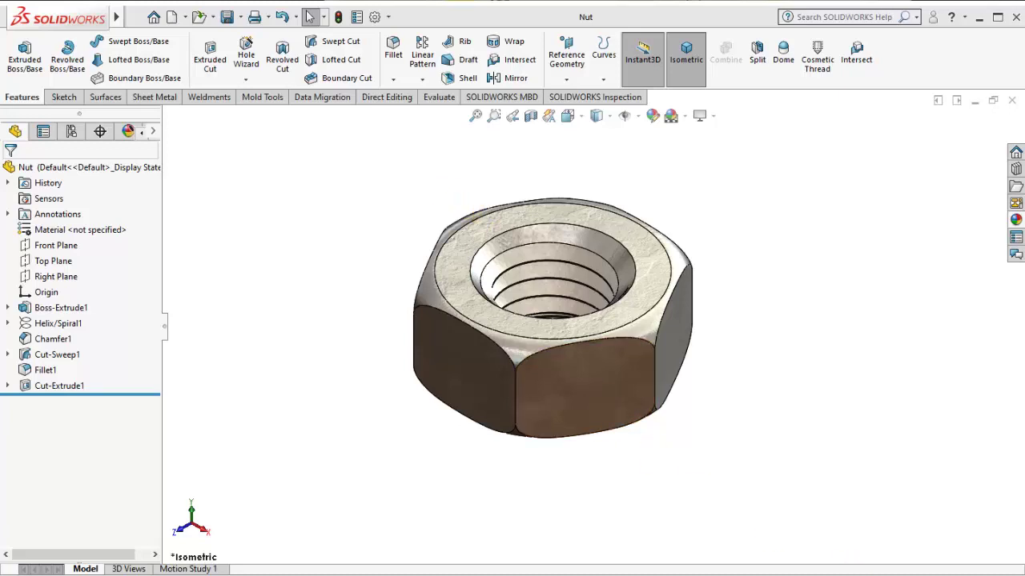
# - Create a new assembly and place the Bolt at the origin
pyautogui.click(184, 17)
pyautogui.click(222, 49)
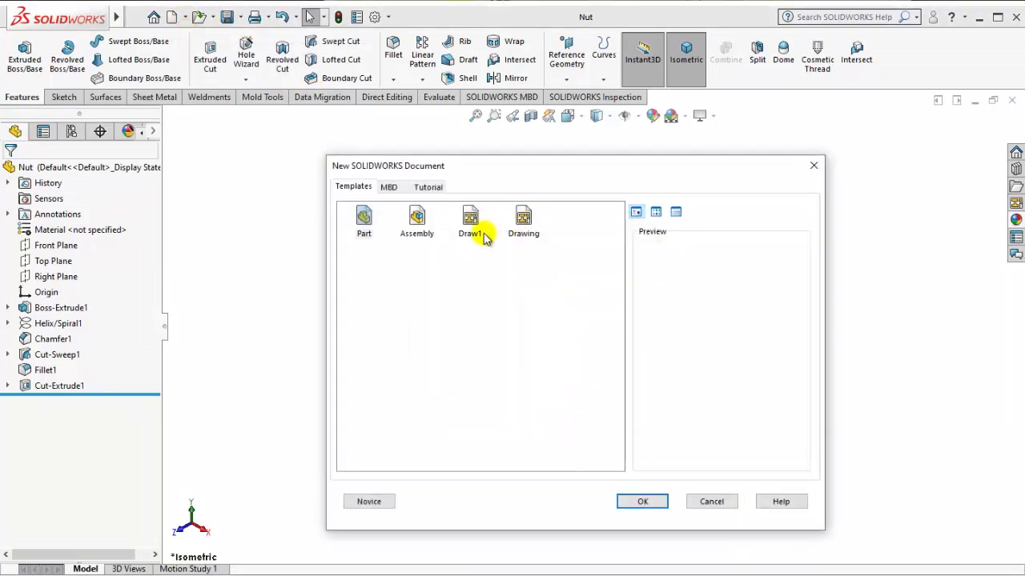
pyautogui.click(422, 226)
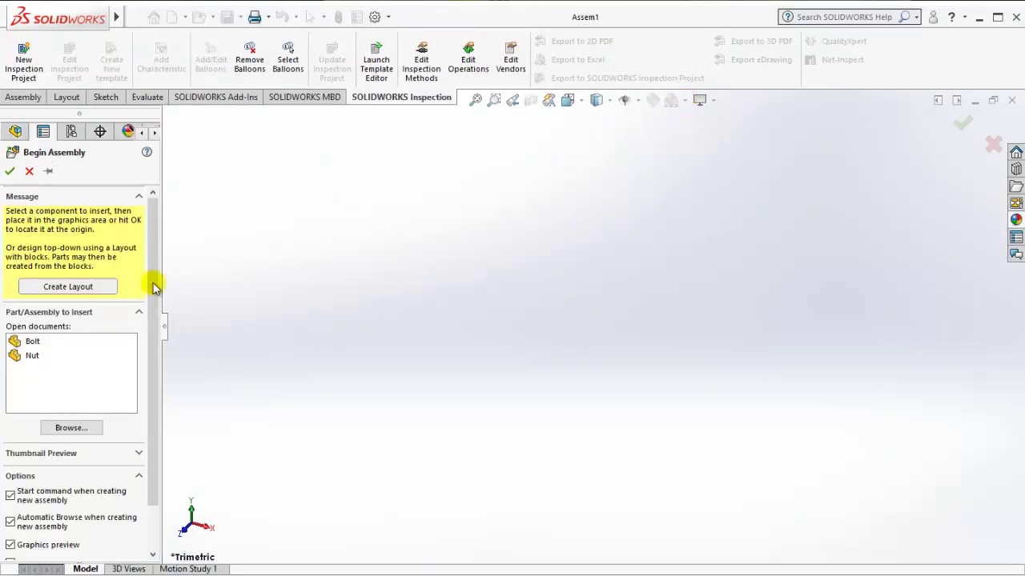
pyautogui.click(36, 342)
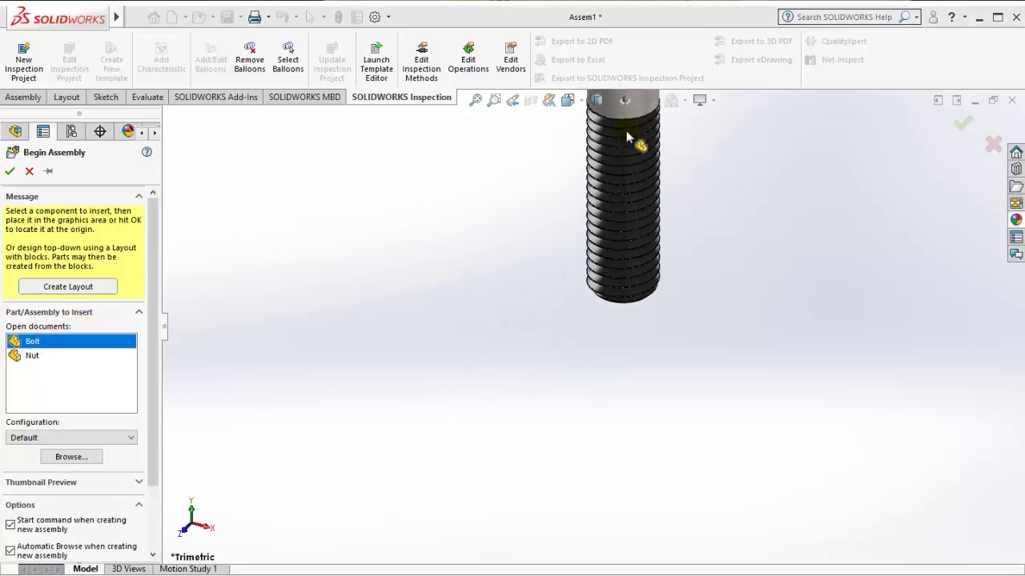
pyautogui.click(634, 101)
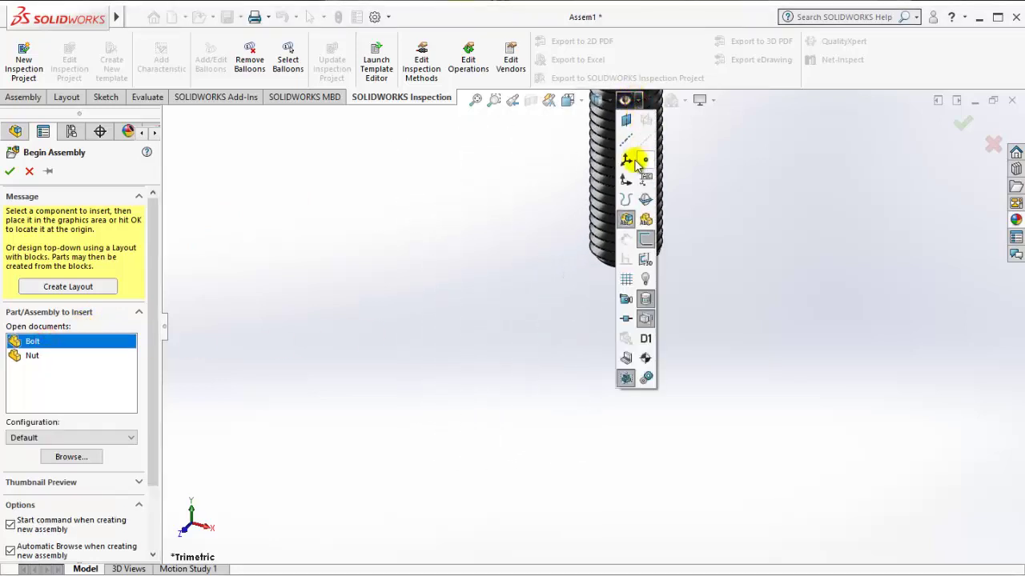
pyautogui.click(625, 182)
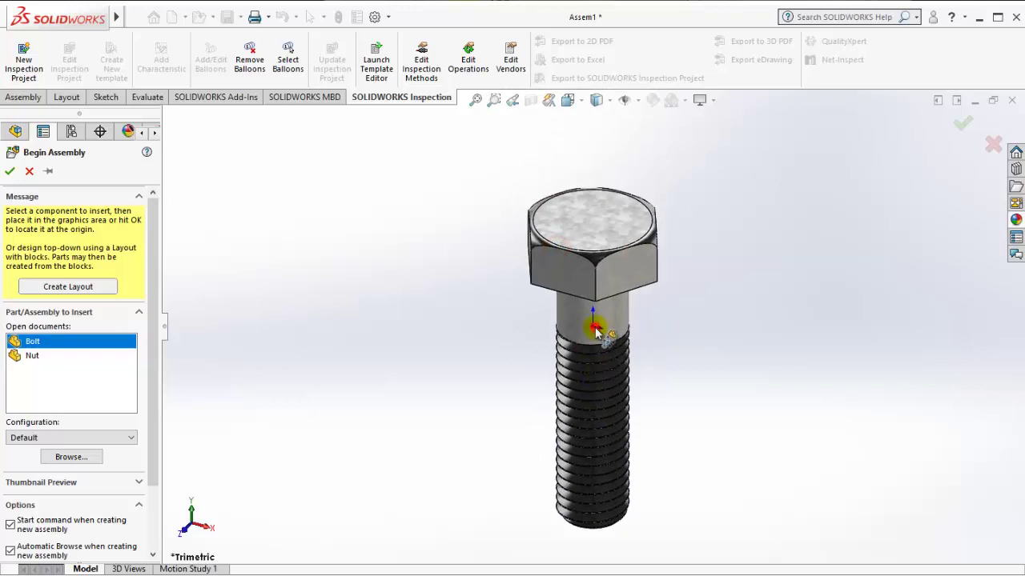
pyautogui.click(647, 308)
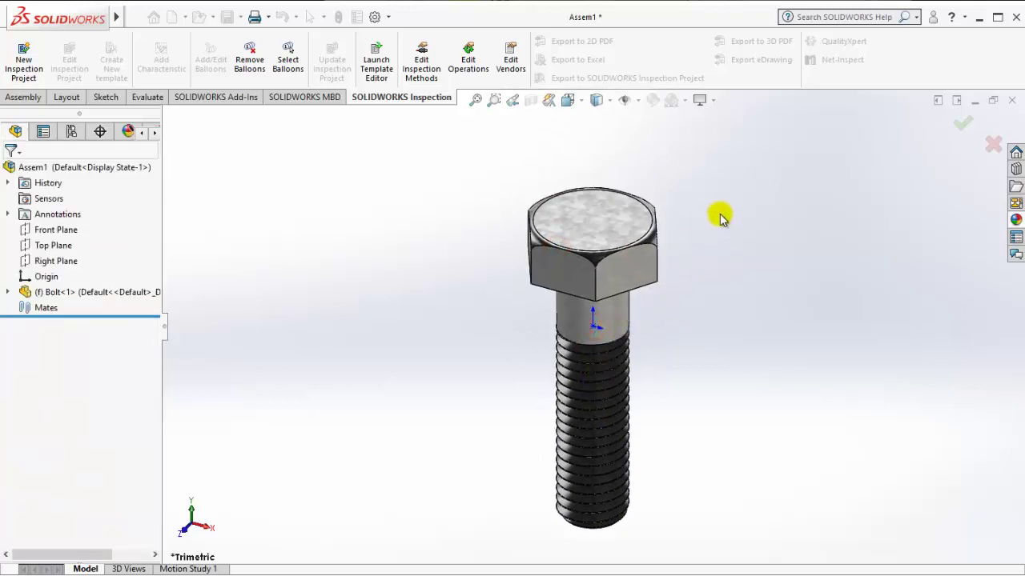
# - Apply the Plain White scene and orbit the bolt to a tilted view
pyautogui.click(713, 102)
pyautogui.click(671, 101)
pyautogui.click(683, 132)
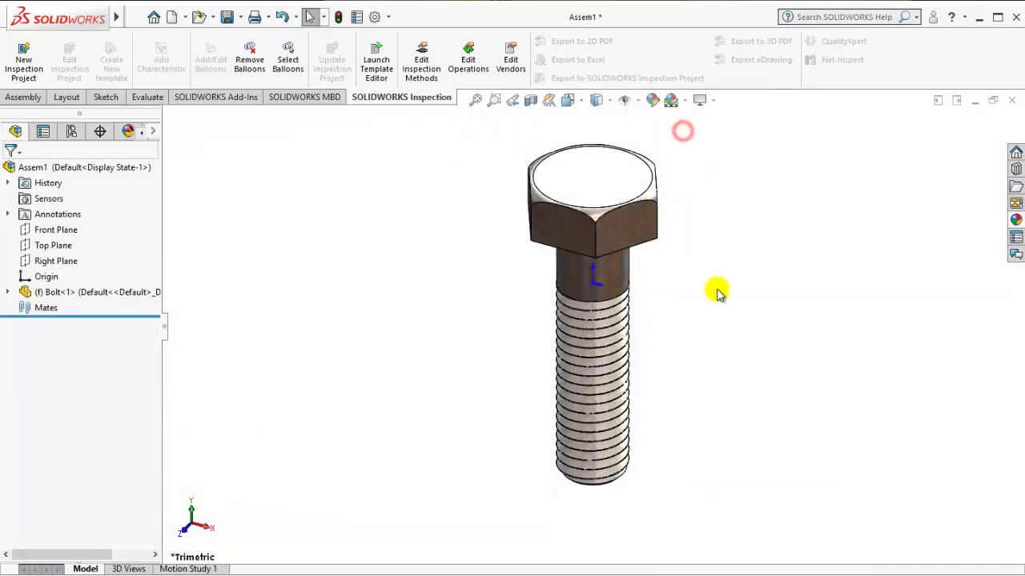
pyautogui.click(639, 101)
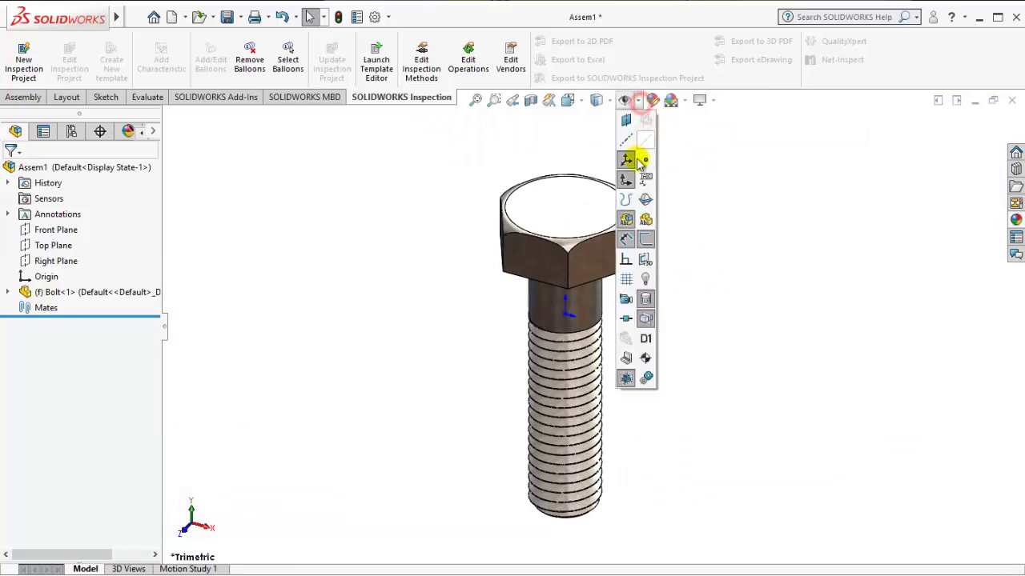
pyautogui.click(761, 231)
pyautogui.moveTo(617, 316)
pyautogui.mouseDown(button='middle')
pyautogui.moveTo(542, 236)
pyautogui.moveTo(604, 201)
pyautogui.mouseUp(button='middle')
pyautogui.moveTo(470, 259)
pyautogui.mouseDown(button='middle')
pyautogui.moveTo(539, 279)
pyautogui.moveTo(771, 301)
pyautogui.moveTo(607, 267)
pyautogui.moveTo(725, 219)
pyautogui.moveTo(675, 259)
pyautogui.mouseUp(button='middle')
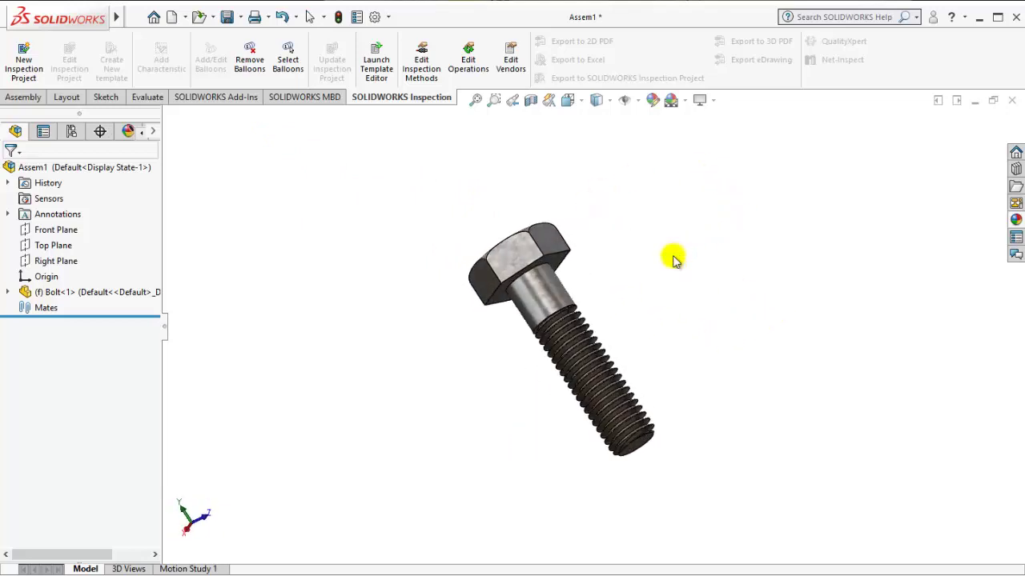
pyautogui.click(24, 97)
# - Insert the Nut from open documents and place it beside the bolt
pyautogui.click(72, 57)
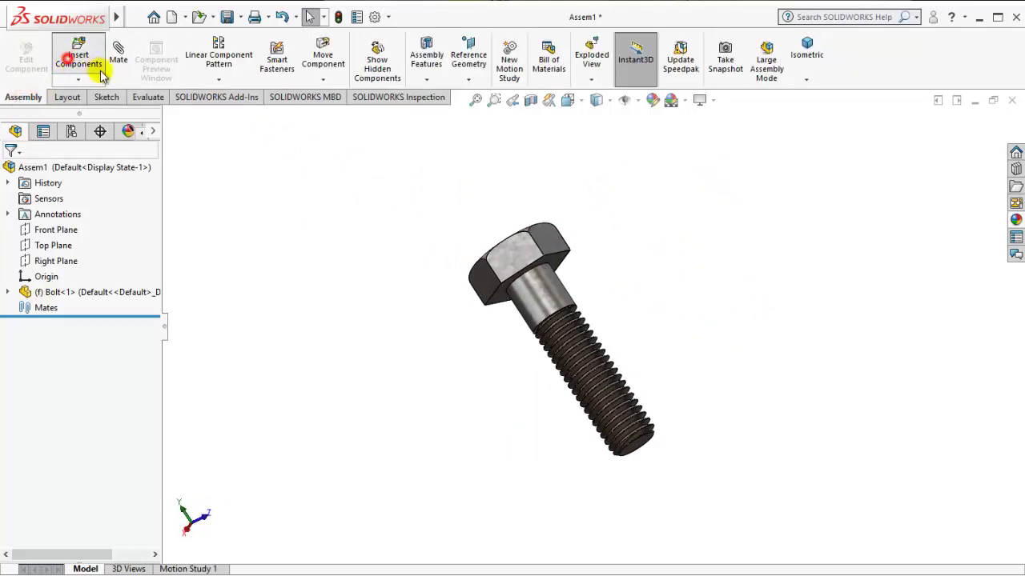
pyautogui.click(35, 345)
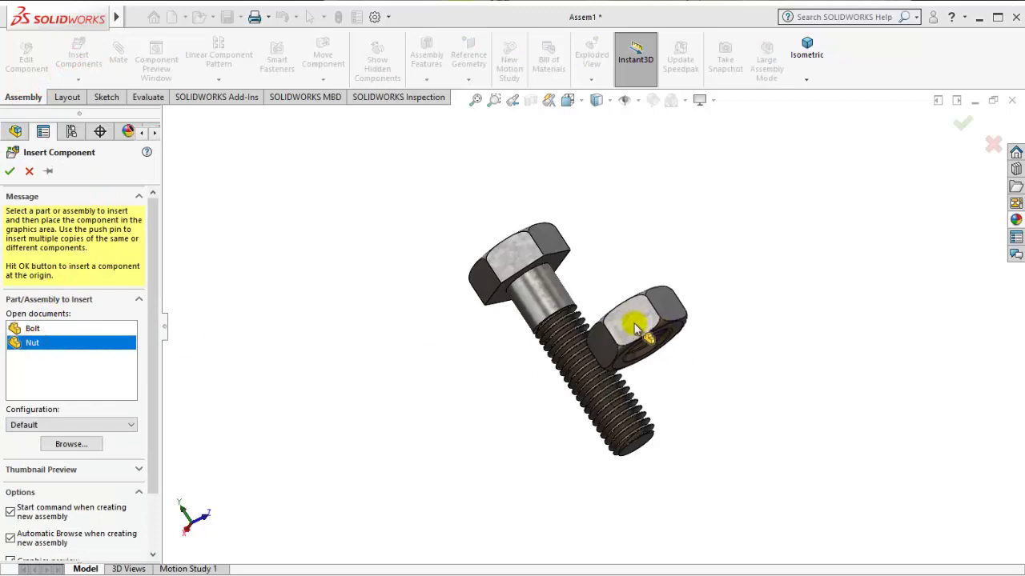
pyautogui.click(647, 321)
pyautogui.moveTo(616, 327)
pyautogui.mouseDown(button='middle')
pyautogui.moveTo(594, 210)
pyautogui.moveTo(595, 229)
pyautogui.moveTo(547, 232)
pyautogui.moveTo(594, 213)
pyautogui.moveTo(590, 235)
pyautogui.mouseUp(button='middle')
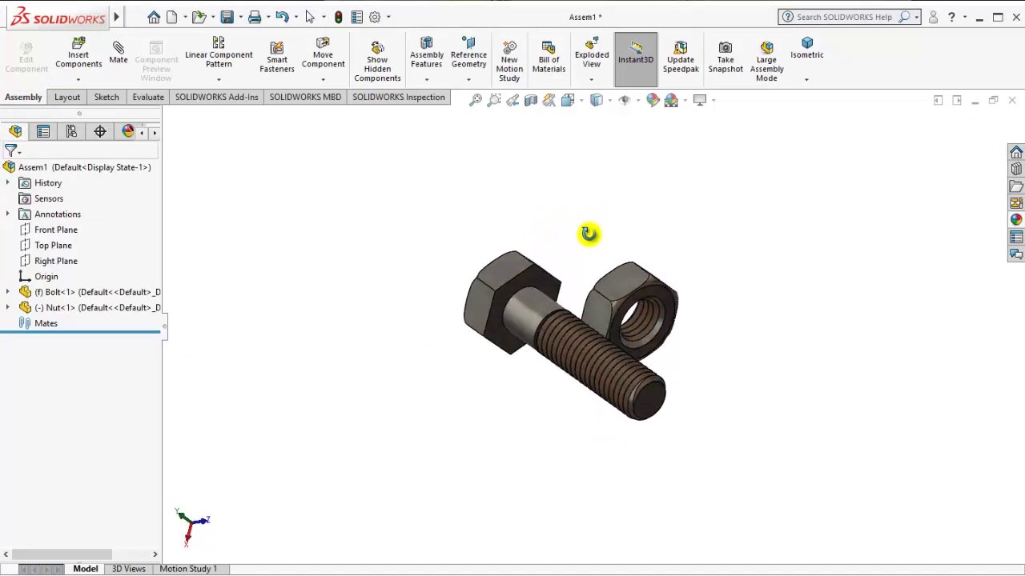
pyautogui.click(119, 61)
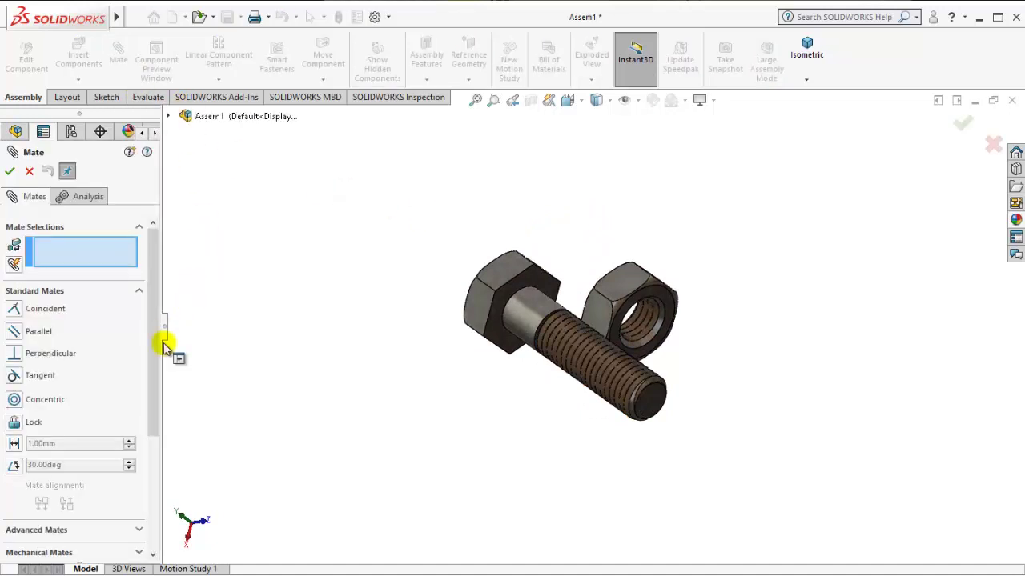
# - Set the mate to the Screw mechanical type at 1 revolution per mm
pyautogui.moveTo(151, 328)
pyautogui.mouseDown()
pyautogui.moveTo(147, 384)
pyautogui.moveTo(110, 423)
pyautogui.mouseUp()
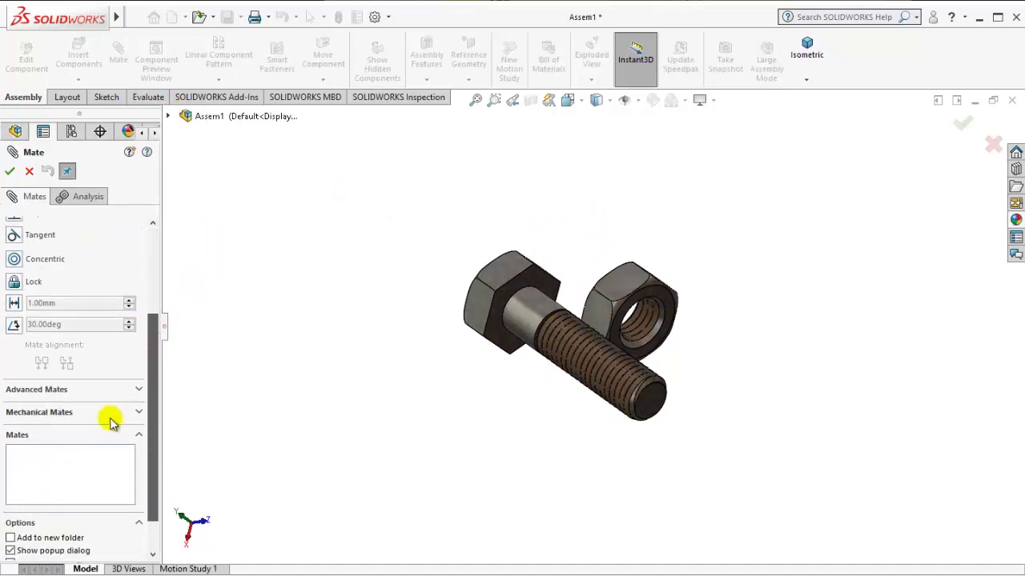
pyautogui.click(94, 421)
pyautogui.click(72, 414)
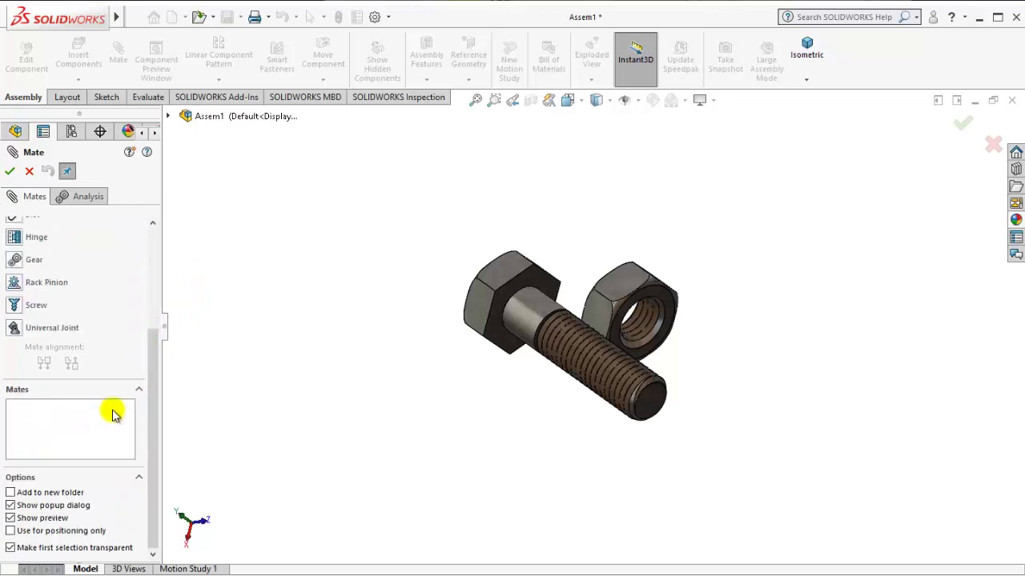
pyautogui.moveTo(155, 394); pyautogui.dragTo(159, 344)
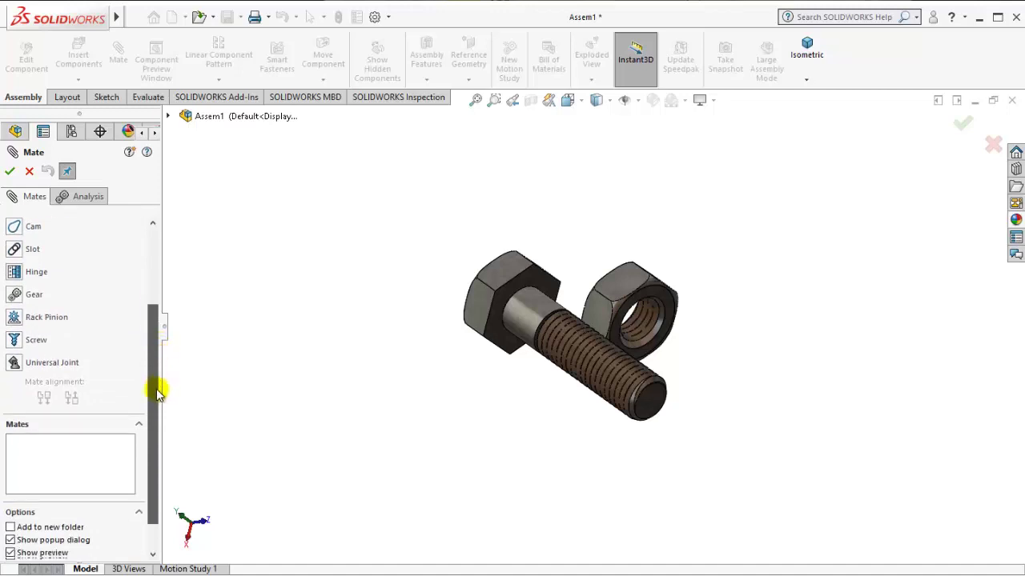
pyautogui.scroll(-1, 157, 388)
pyautogui.click(36, 321)
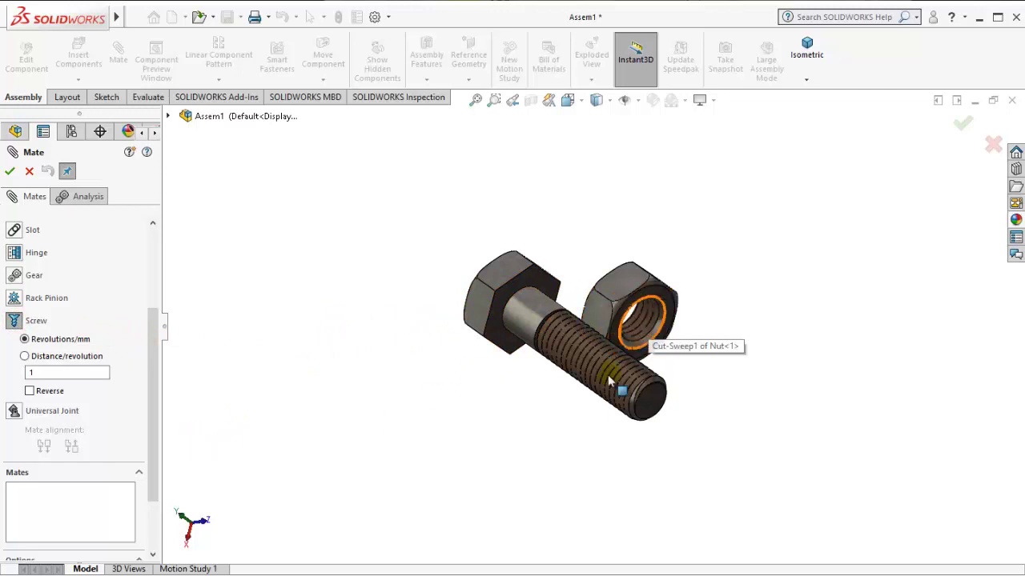
pyautogui.click(812, 538)
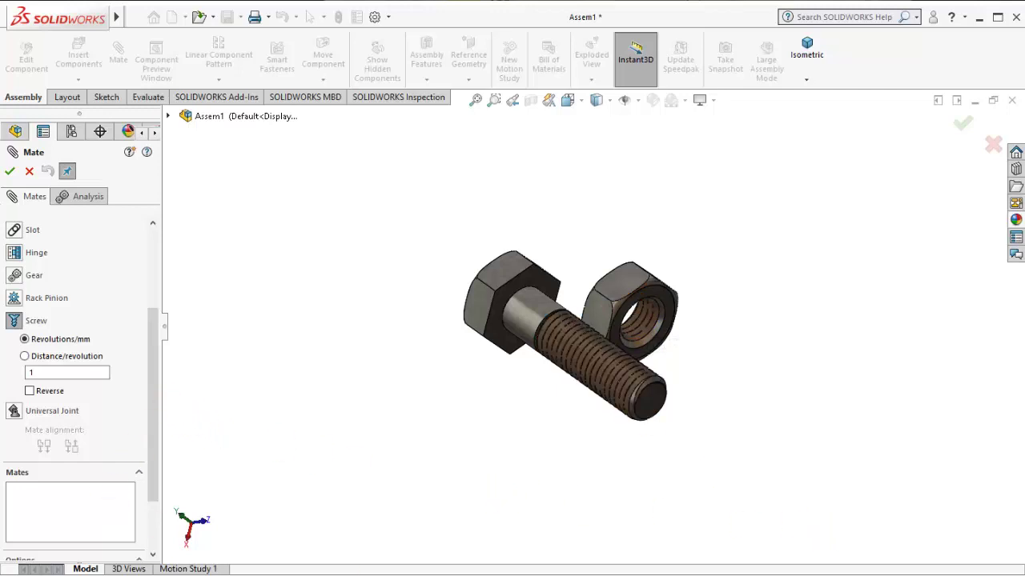
pyautogui.moveTo(154, 360); pyautogui.dragTo(156, 277)
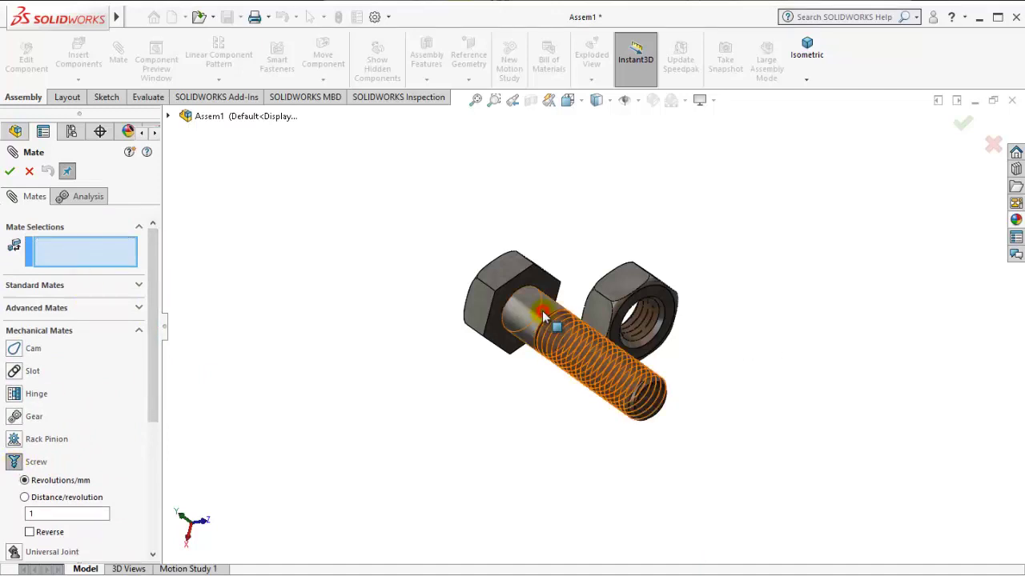
# - Screw-mate the bolt shank to the nut's inner edge, reversed, then slide the nut along the thread
pyautogui.click(564, 319)
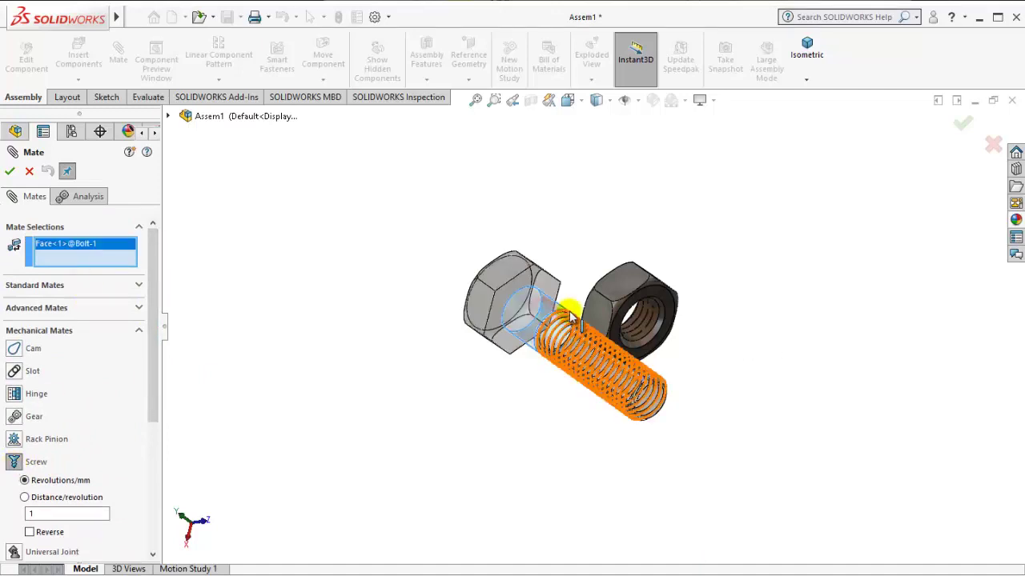
pyautogui.click(655, 319)
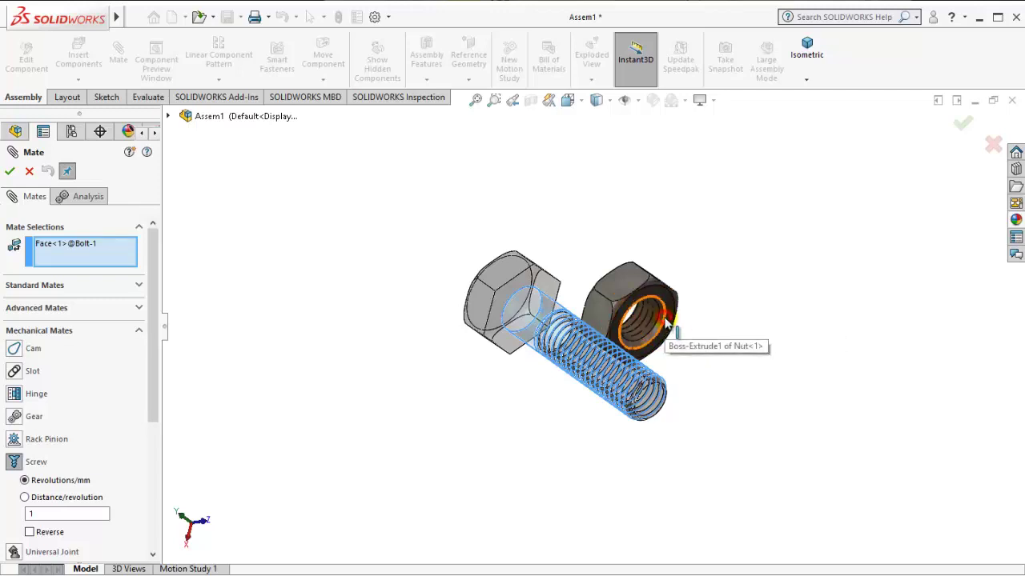
pyautogui.click(665, 321)
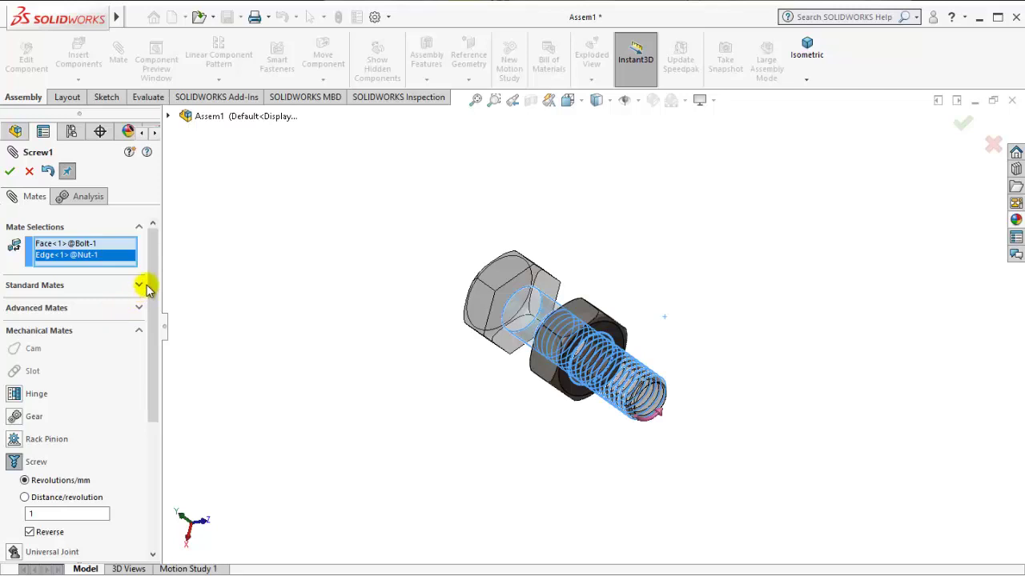
pyautogui.moveTo(152, 275)
pyautogui.mouseDown()
pyautogui.moveTo(144, 377)
pyautogui.moveTo(153, 259)
pyautogui.mouseUp()
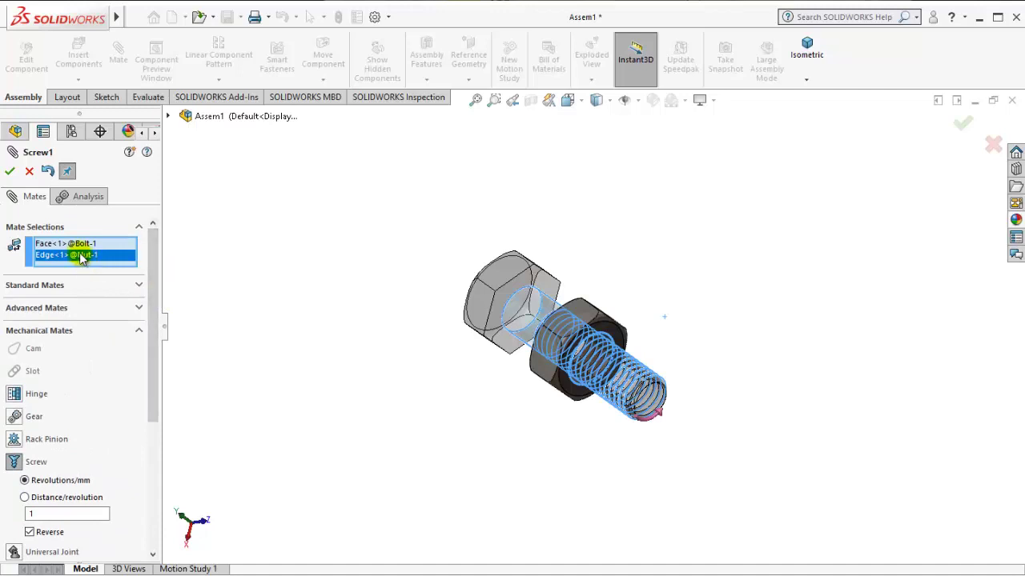
pyautogui.click(10, 170)
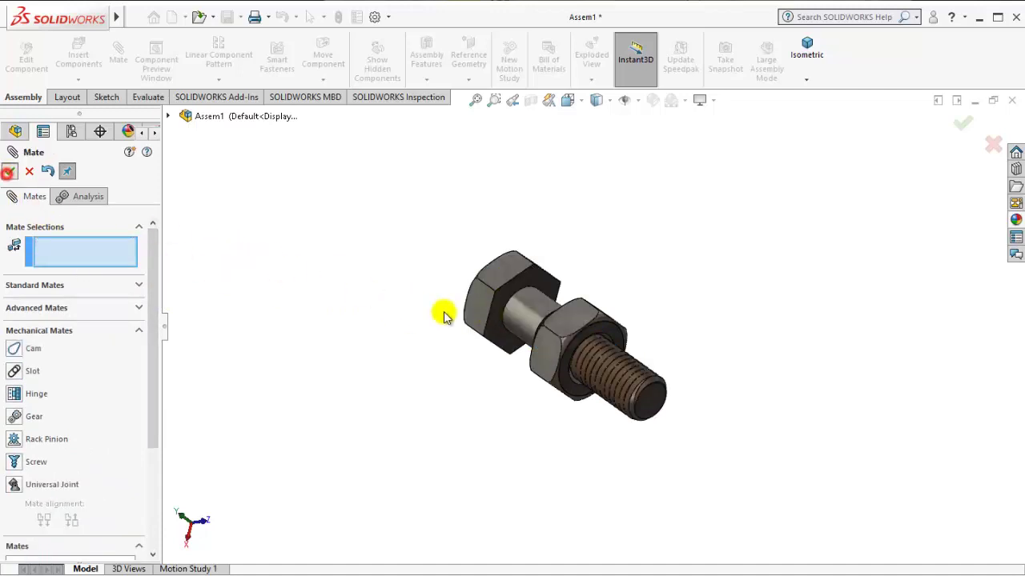
pyautogui.press('Escape')
pyautogui.moveTo(560, 341)
pyautogui.mouseDown()
pyautogui.moveTo(581, 358)
pyautogui.moveTo(624, 336)
pyautogui.moveTo(697, 407)
pyautogui.moveTo(457, 348)
pyautogui.mouseUp()
pyautogui.press('Escape')
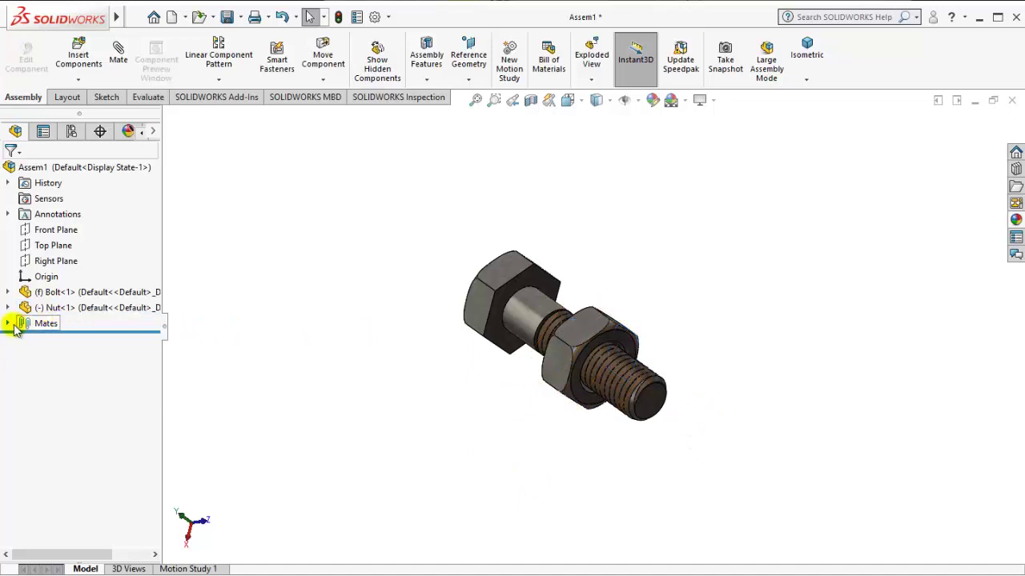
# - Change the Screw1 mate to 1.5 revolutions/mm, then turn the nut along the thread toward the bolt tip
pyautogui.click(8, 324)
pyautogui.click(64, 339)
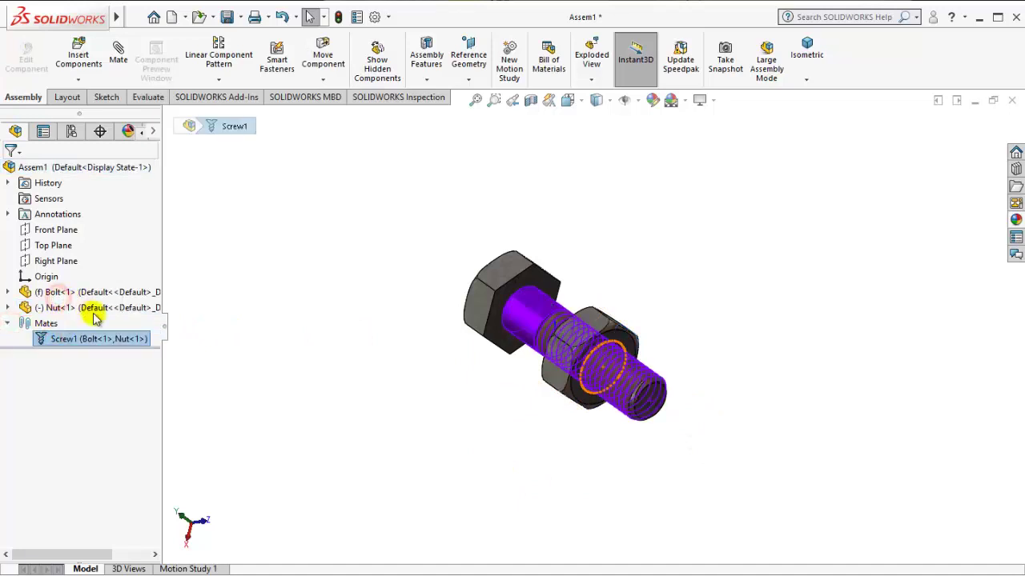
pyautogui.doubleClick(112, 338)
pyautogui.click(154, 376)
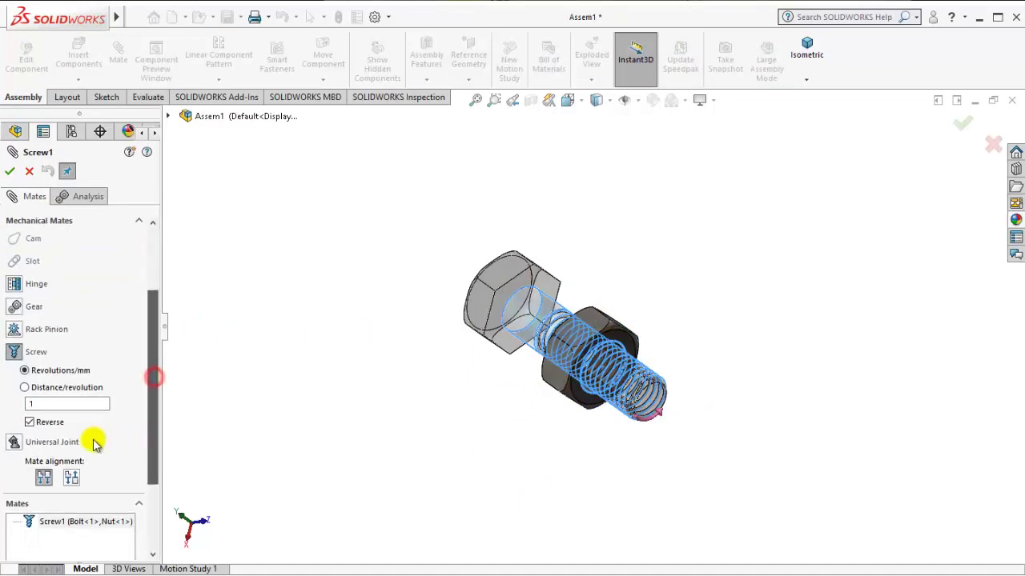
pyautogui.doubleClick(43, 405)
pyautogui.write('.5')
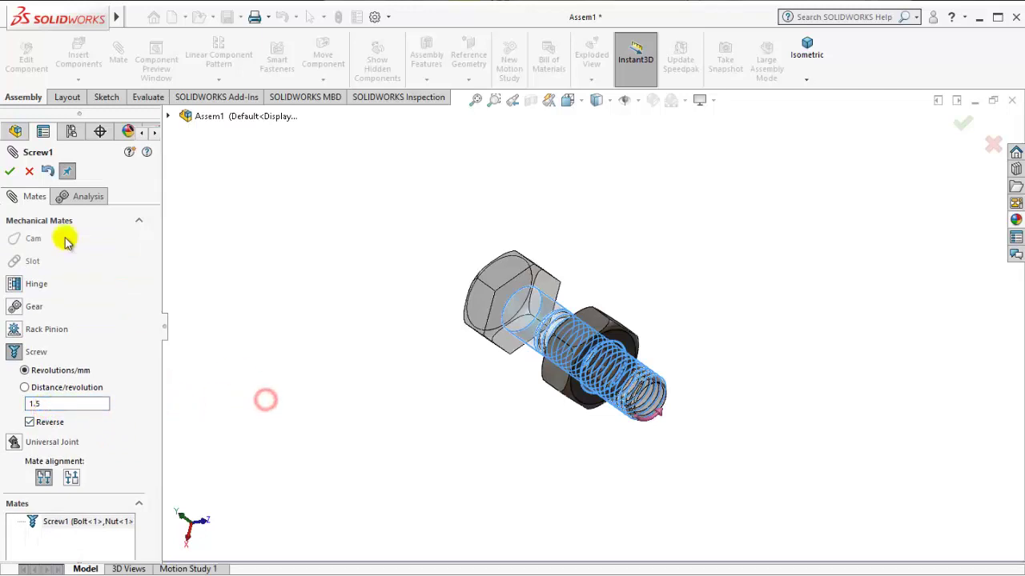
pyautogui.click(9, 171)
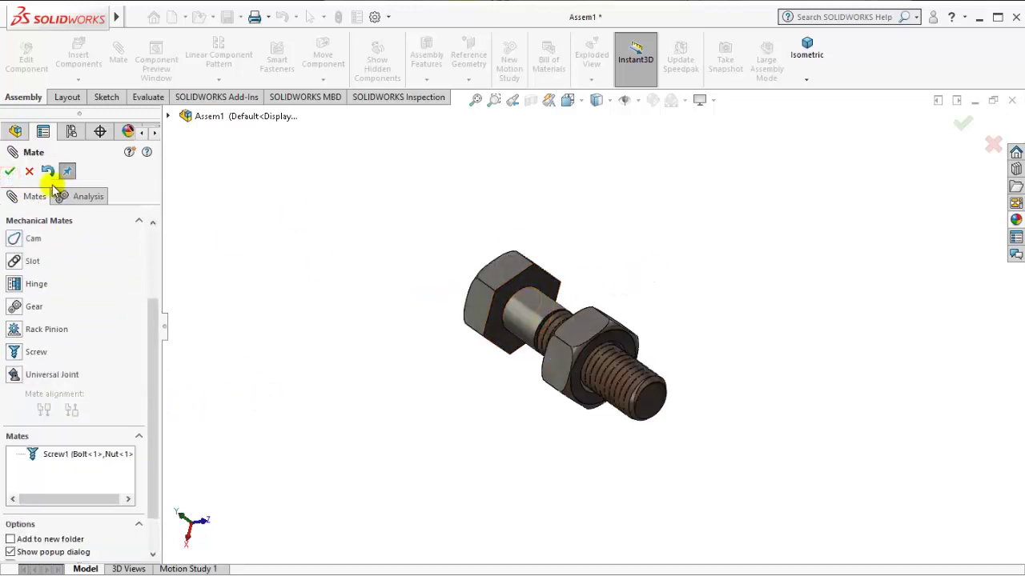
pyautogui.click(10, 170)
pyautogui.moveTo(585, 327)
pyautogui.mouseDown()
pyautogui.moveTo(567, 435)
pyautogui.moveTo(588, 290)
pyautogui.moveTo(794, 370)
pyautogui.moveTo(624, 491)
pyautogui.moveTo(491, 457)
pyautogui.moveTo(549, 385)
pyautogui.moveTo(606, 366)
pyautogui.moveTo(663, 329)
pyautogui.moveTo(613, 361)
pyautogui.moveTo(594, 291)
pyautogui.moveTo(732, 373)
pyautogui.moveTo(703, 494)
pyautogui.moveTo(515, 504)
pyautogui.moveTo(526, 485)
pyautogui.moveTo(484, 512)
pyautogui.moveTo(556, 540)
pyautogui.moveTo(624, 462)
pyautogui.moveTo(505, 441)
pyautogui.moveTo(543, 314)
pyautogui.moveTo(827, 254)
pyautogui.mouseUp()
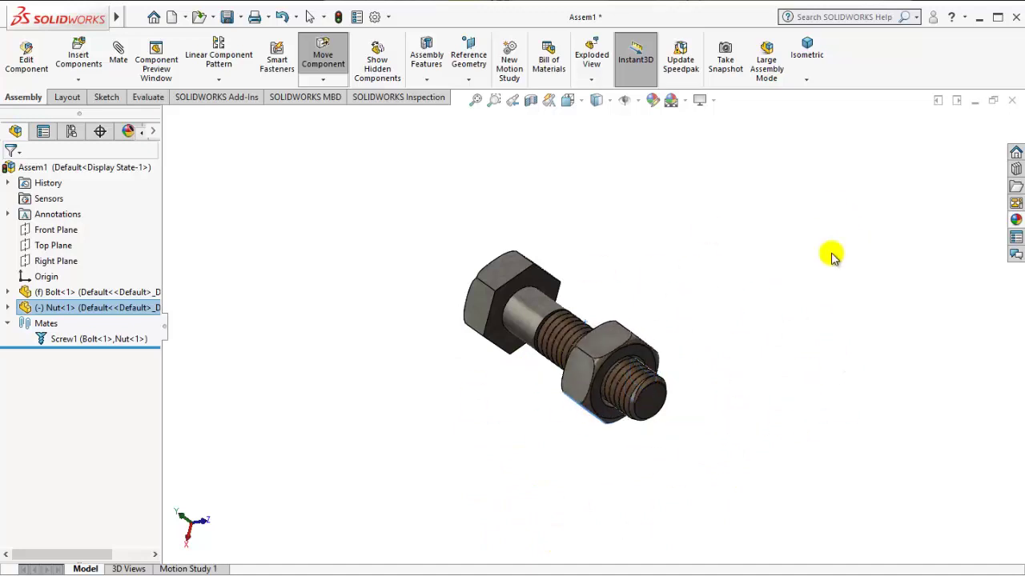
# - Set up an advanced distance limit mate: 1 mm distance, 20 mm maximum, 1 mm minimum
pyautogui.press('Escape')
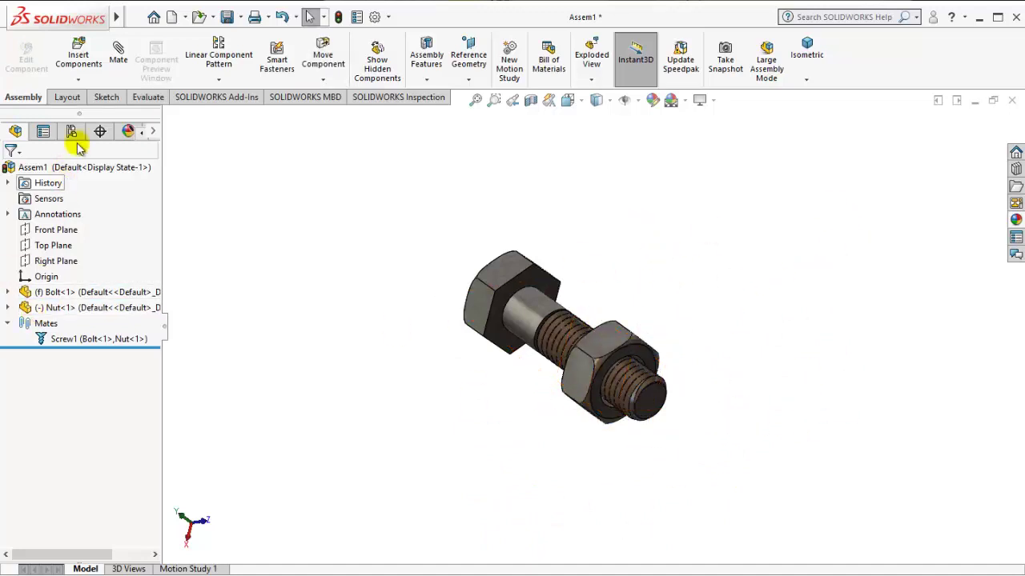
pyautogui.click(118, 54)
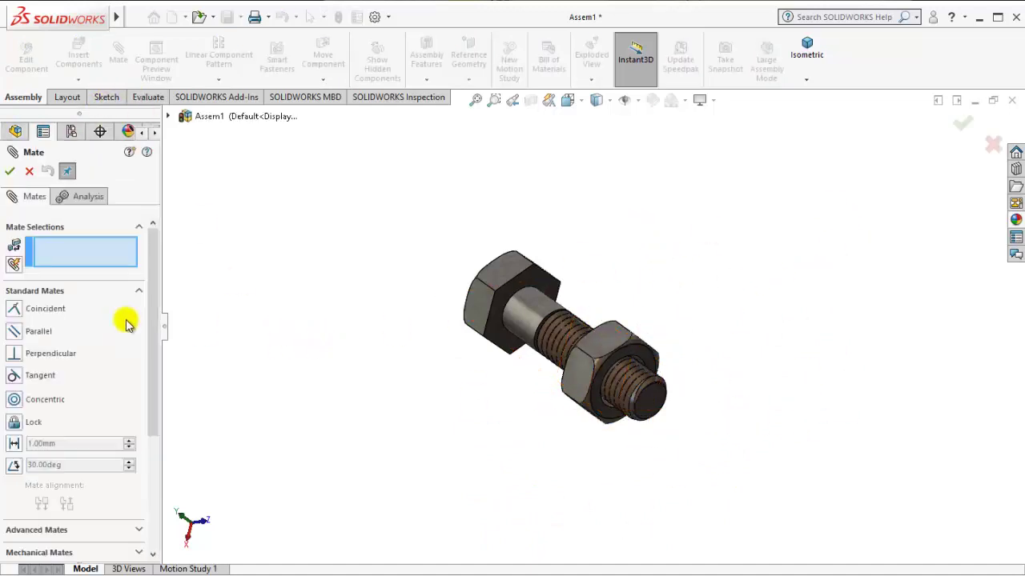
pyautogui.moveTo(156, 351); pyautogui.dragTo(152, 389)
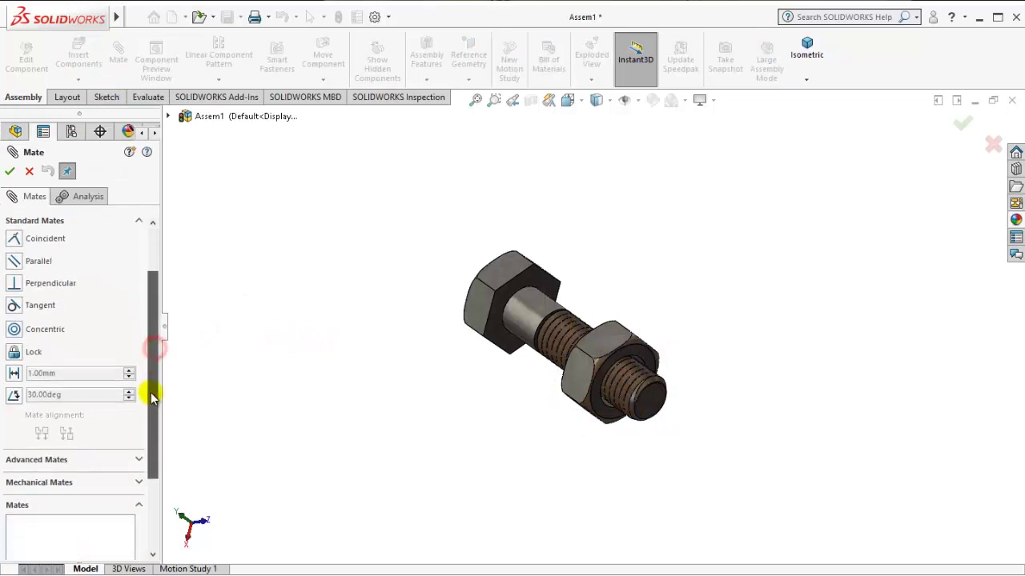
pyautogui.click(88, 436)
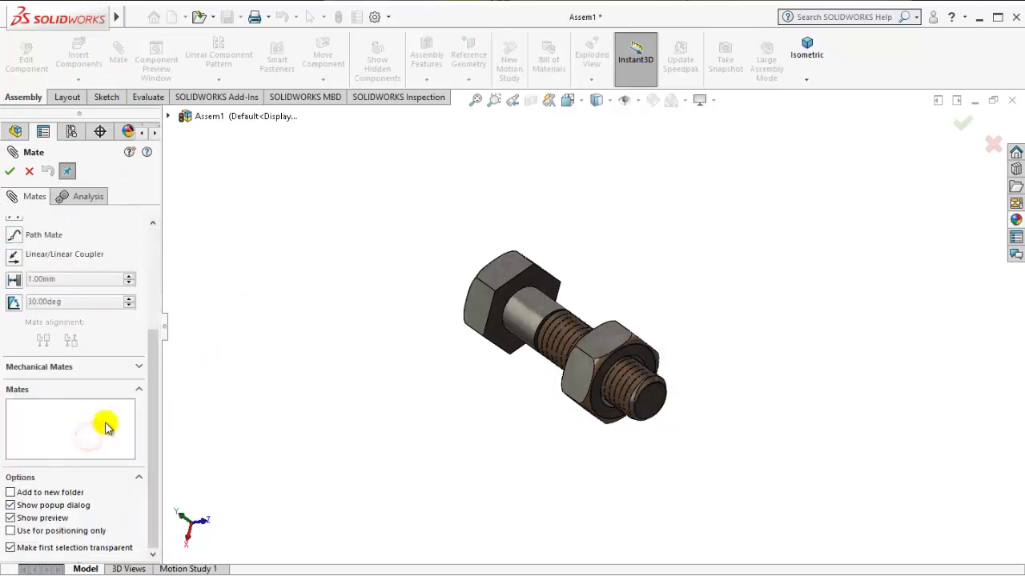
pyautogui.scroll(2, 152, 405)
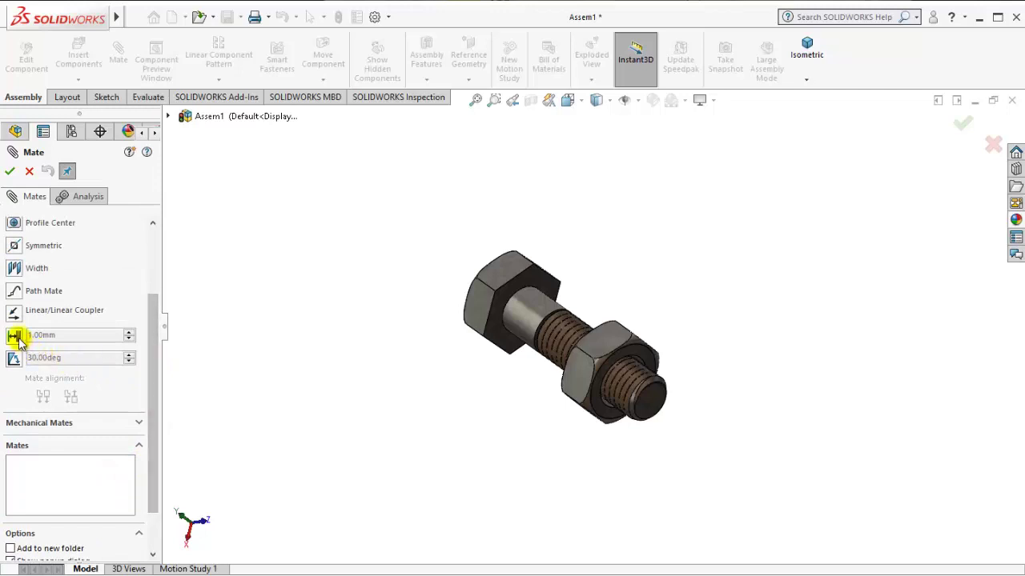
pyautogui.click(16, 337)
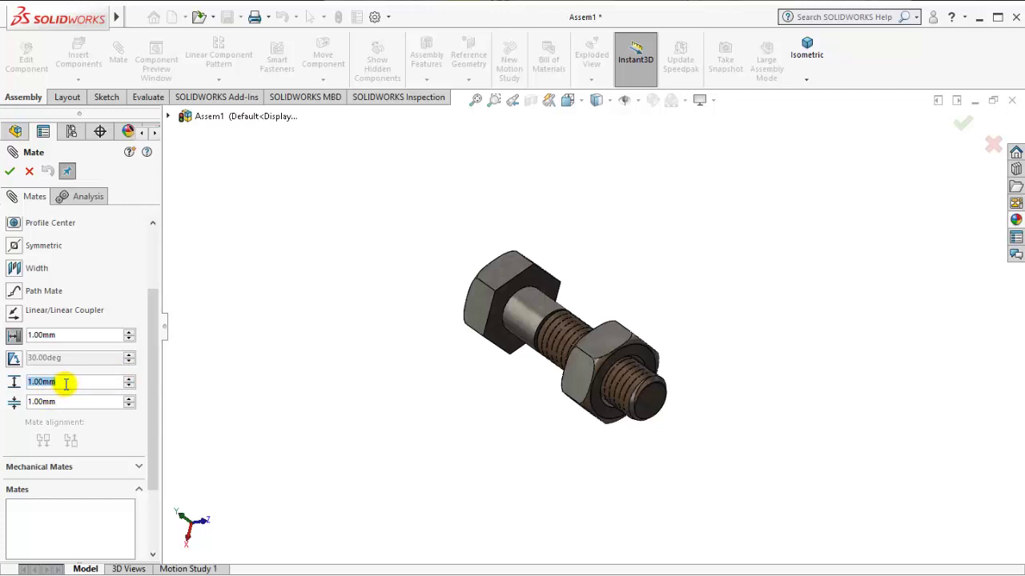
pyautogui.write('20')
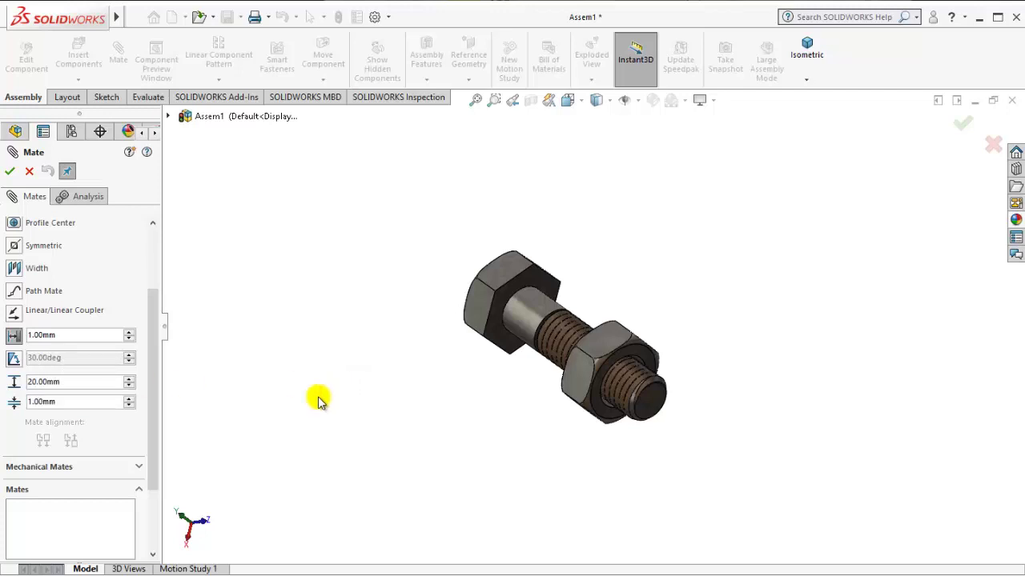
pyautogui.moveTo(156, 343); pyautogui.dragTo(155, 256)
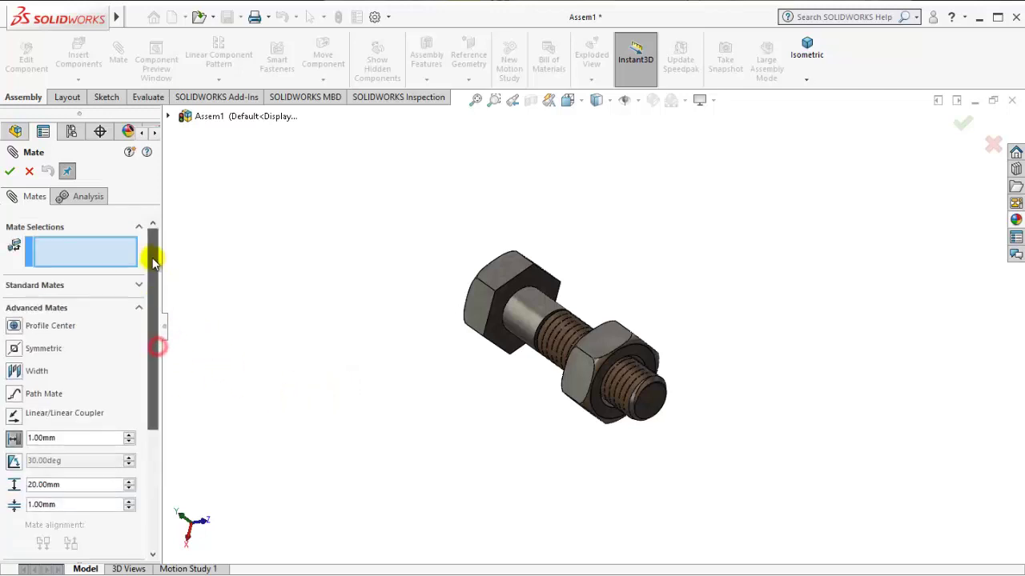
# - Create LimitDistance1 between the nut face and the bolt's end face
pyautogui.click(652, 373)
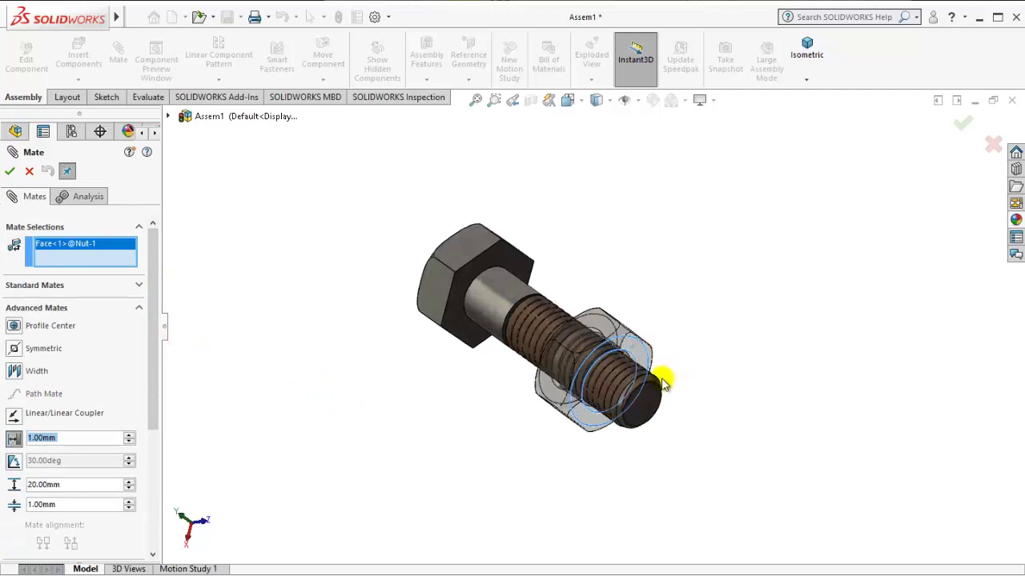
pyautogui.scroll(-2, 637, 384)
pyautogui.click(629, 390)
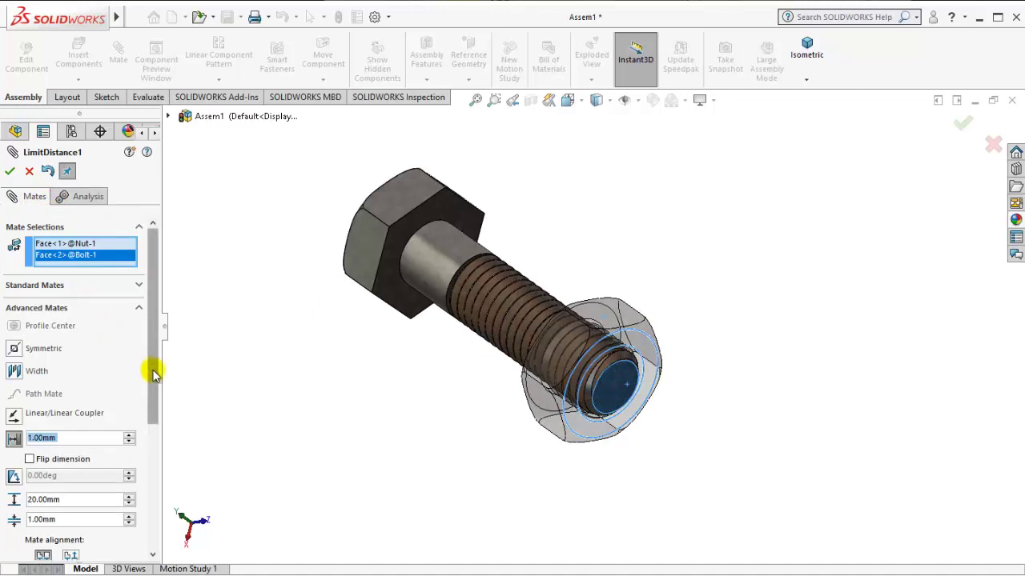
pyautogui.moveTo(154, 373); pyautogui.dragTo(152, 412)
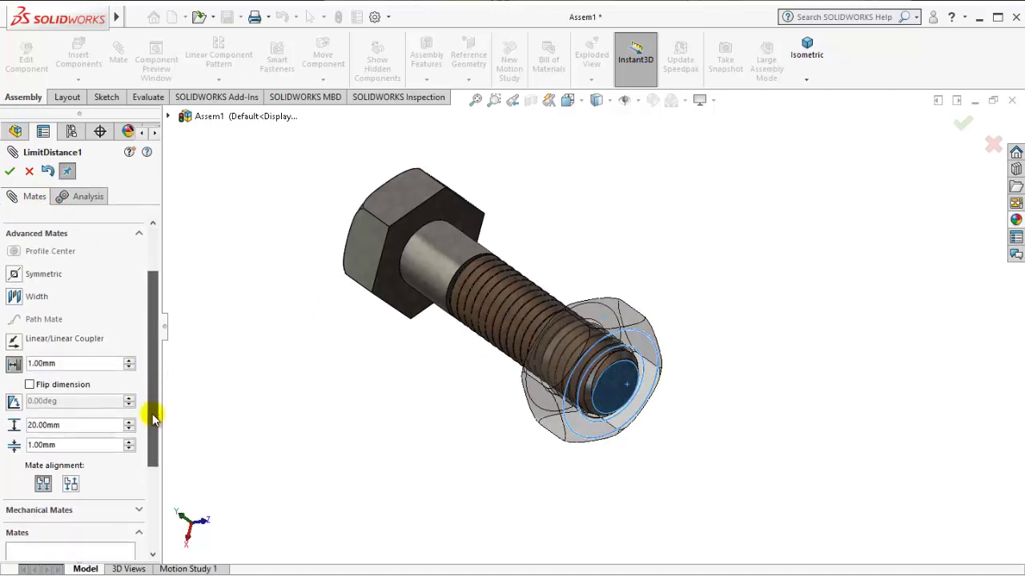
pyautogui.click(10, 173)
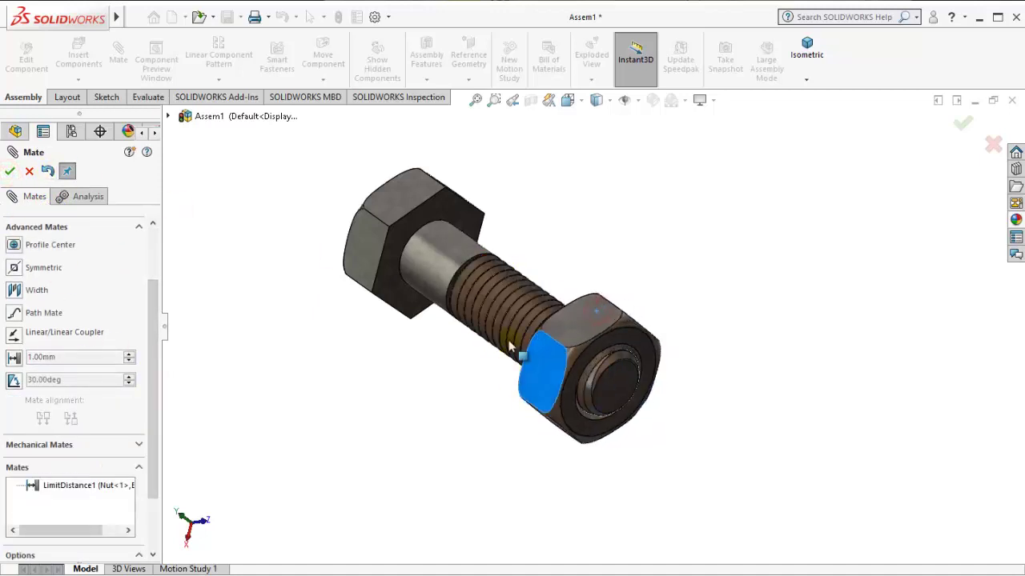
# - Drag and turn the nut along the bolt to test its limited travel
pyautogui.moveTo(510, 346)
pyautogui.mouseDown()
pyautogui.moveTo(570, 460)
pyautogui.moveTo(468, 397)
pyautogui.moveTo(486, 255)
pyautogui.mouseUp()
pyautogui.moveTo(479, 215)
pyautogui.mouseDown()
pyautogui.moveTo(650, 312)
pyautogui.moveTo(480, 240)
pyautogui.moveTo(520, 211)
pyautogui.moveTo(448, 271)
pyautogui.moveTo(479, 401)
pyautogui.moveTo(624, 228)
pyautogui.mouseUp()
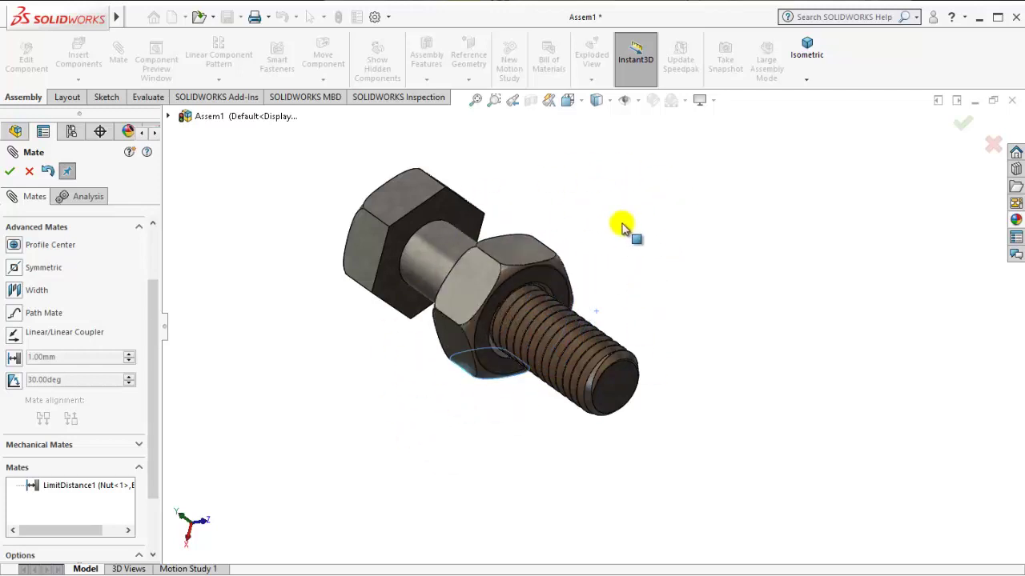
pyautogui.moveTo(462, 270)
pyautogui.mouseDown()
pyautogui.moveTo(499, 377)
pyautogui.moveTo(611, 291)
pyautogui.mouseUp()
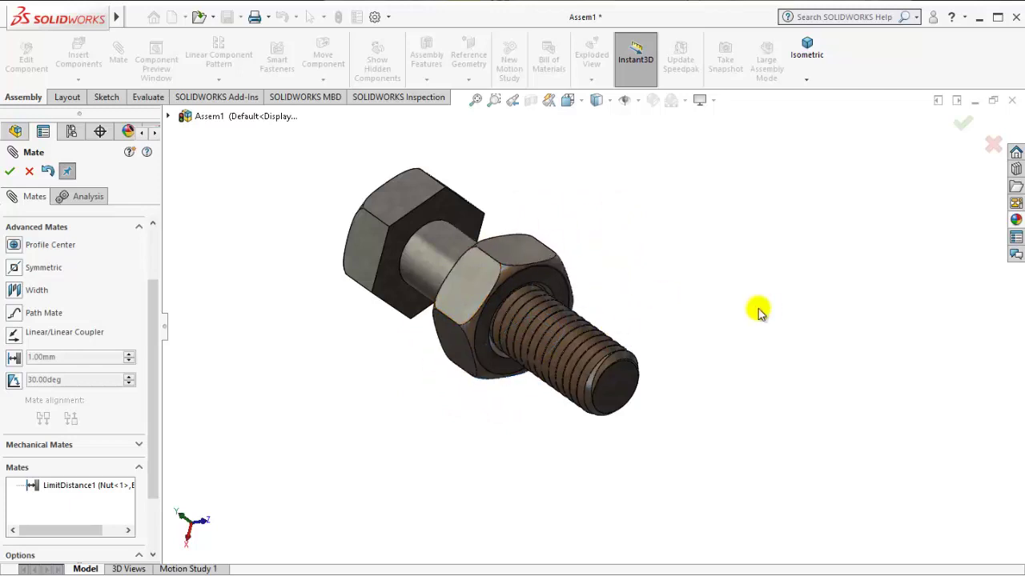
pyautogui.click(10, 170)
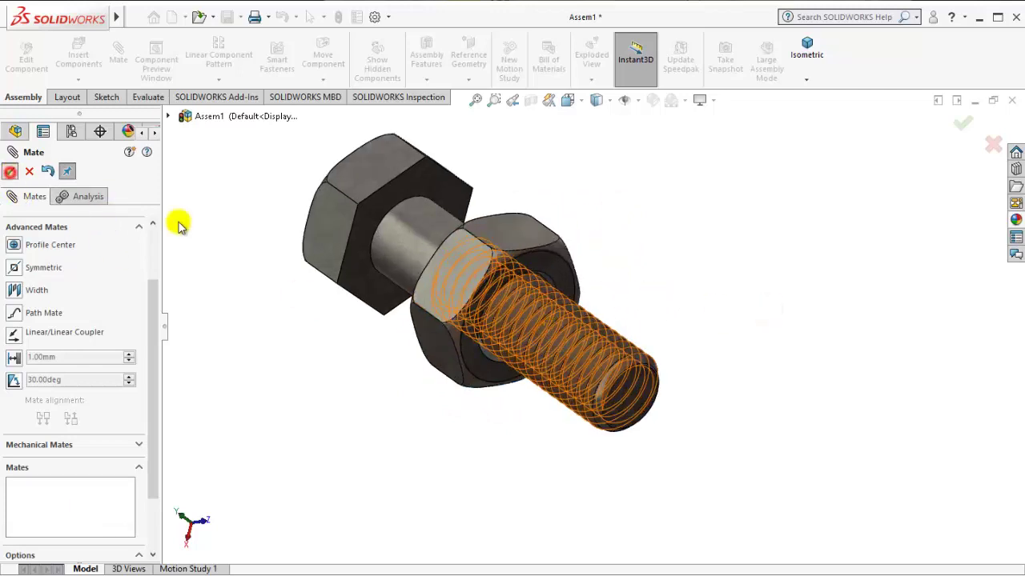
pyautogui.moveTo(531, 305); pyautogui.dragTo(549, 275, button='middle')
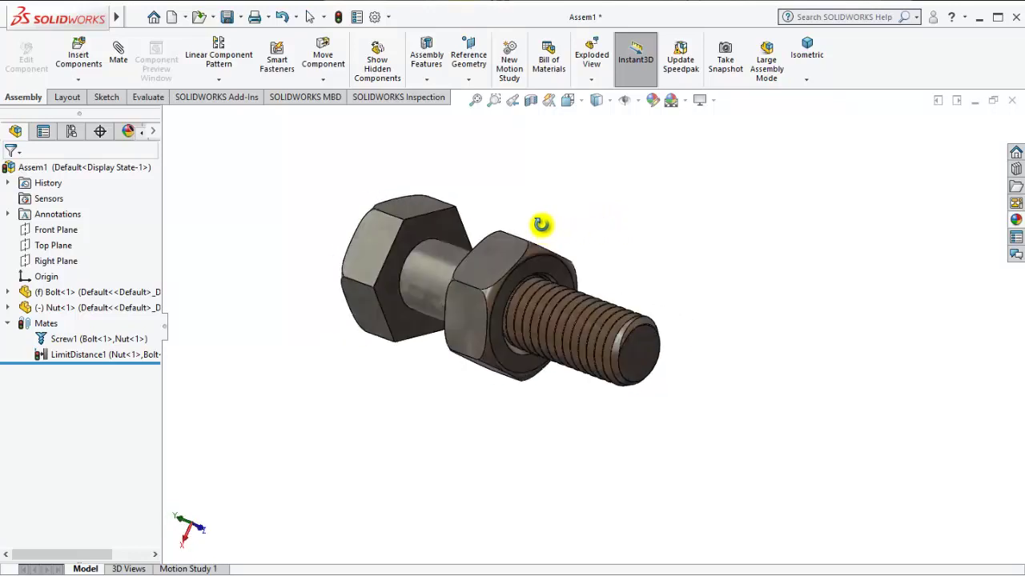
pyautogui.click(187, 569)
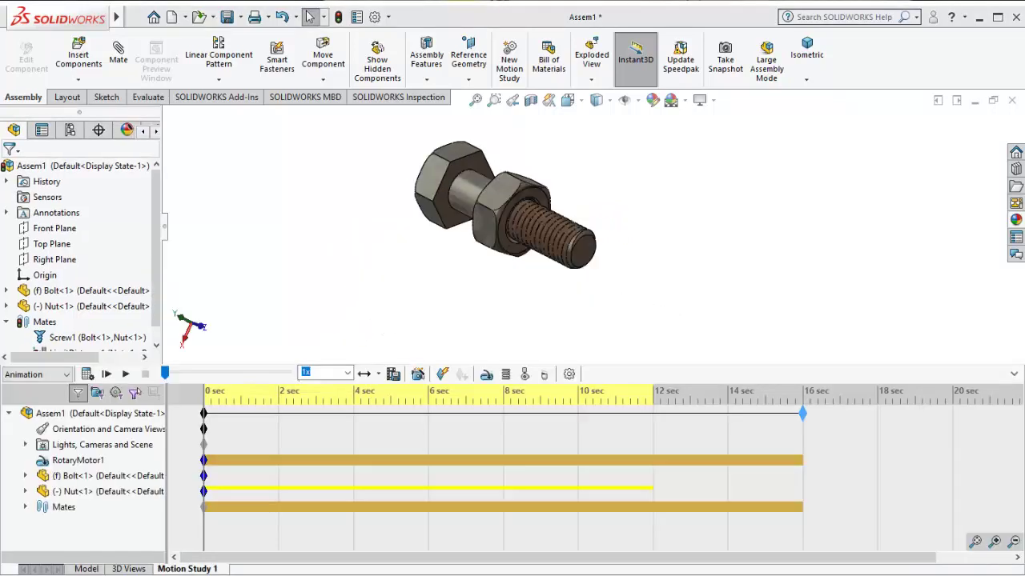
pyautogui.click(127, 374)
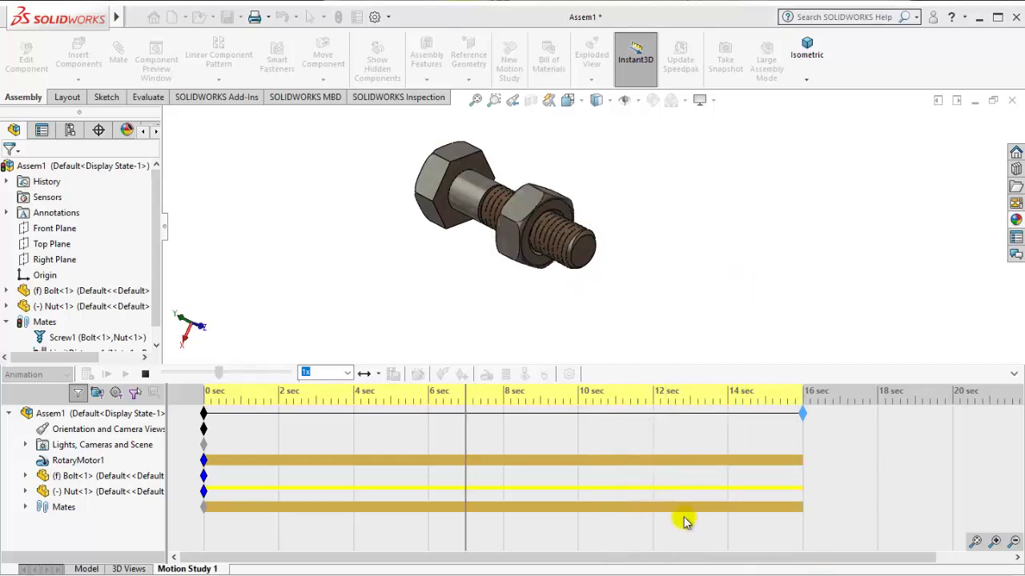
pyautogui.click(145, 375)
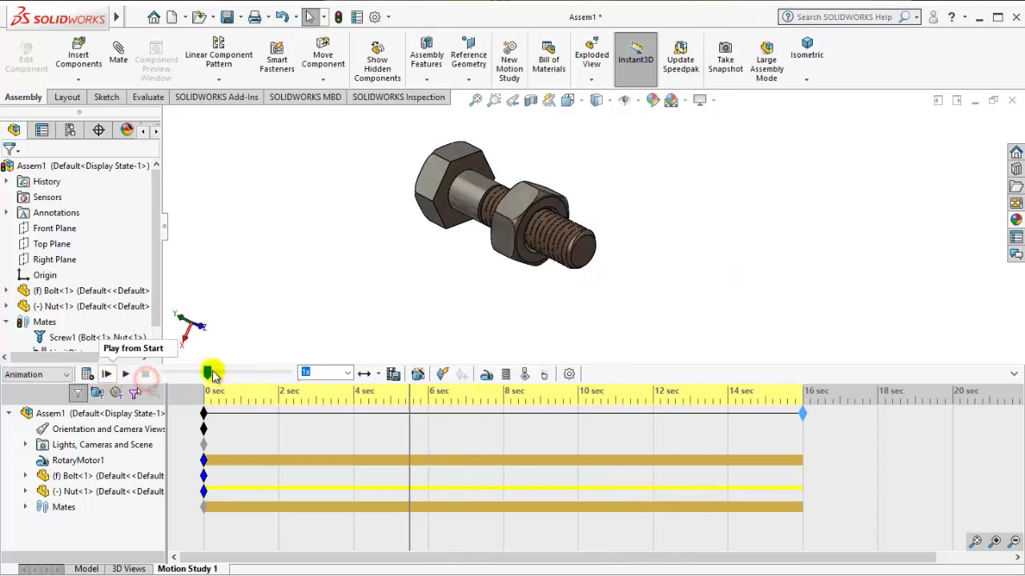
pyautogui.click(809, 54)
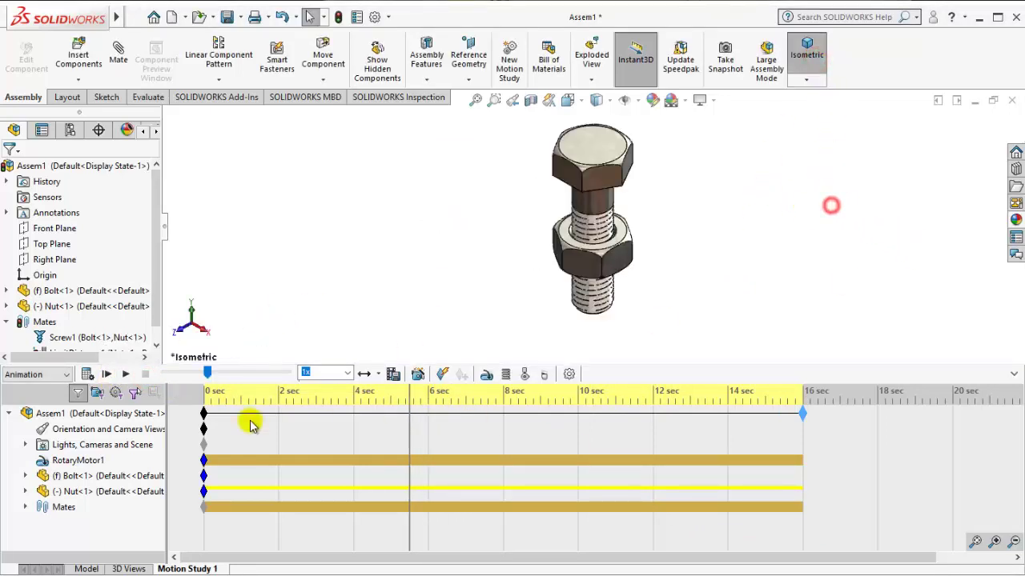
pyautogui.click(83, 569)
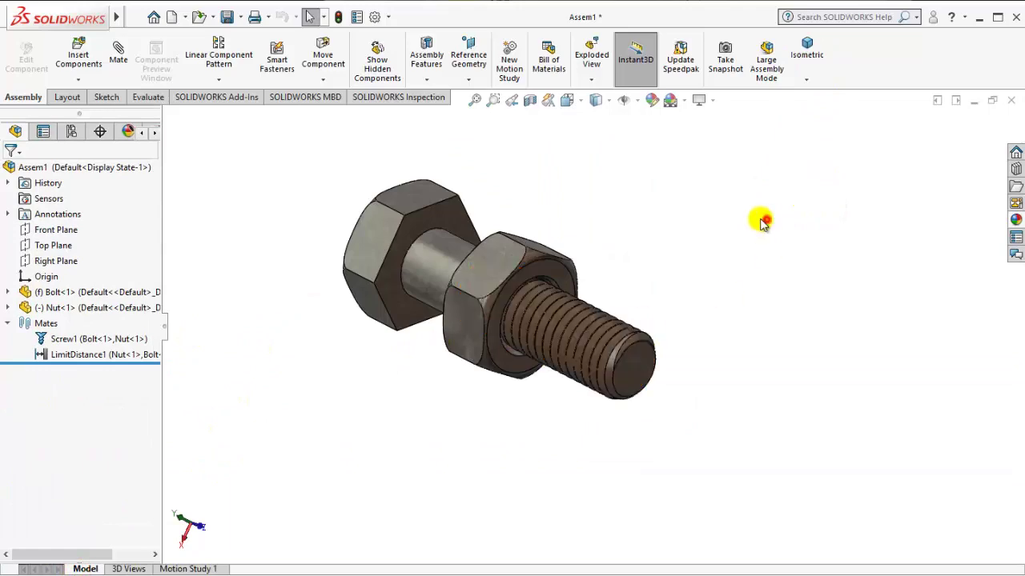
pyautogui.click(806, 70)
pyautogui.moveTo(743, 277)
pyautogui.mouseDown(button='middle')
pyautogui.moveTo(556, 217)
pyautogui.moveTo(612, 211)
pyautogui.mouseUp(button='middle')
pyautogui.moveTo(729, 319)
pyautogui.mouseDown(button='middle')
pyautogui.moveTo(582, 355)
pyautogui.moveTo(496, 325)
pyautogui.moveTo(713, 272)
pyautogui.mouseUp(button='middle')
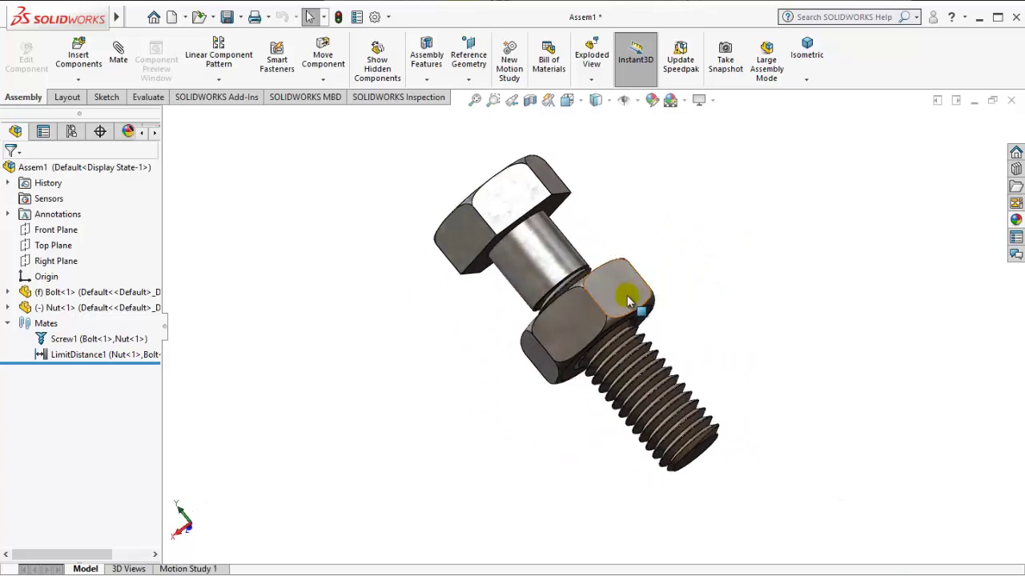